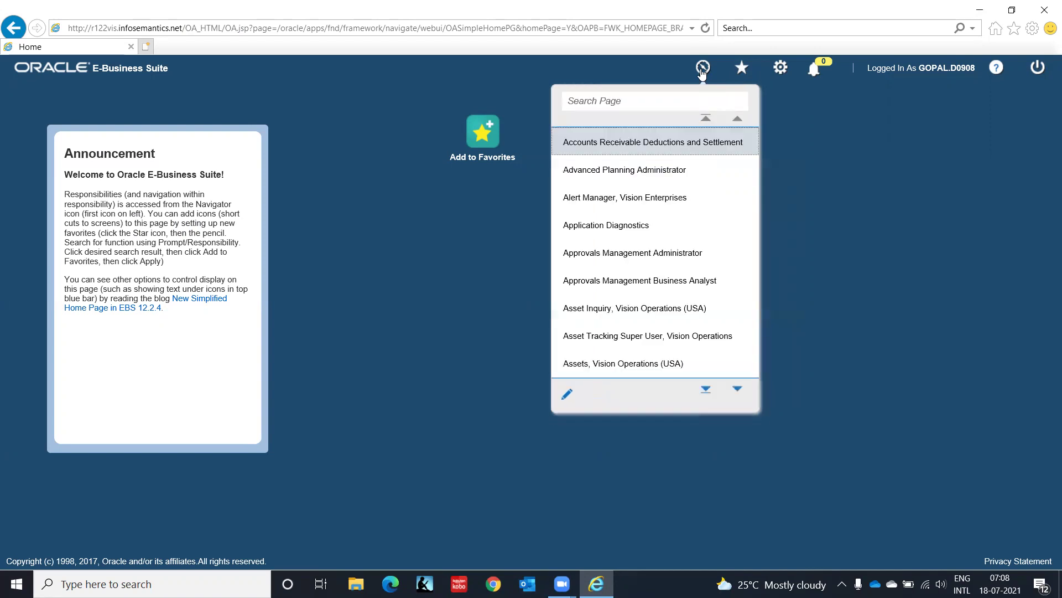
# Scroll the Navigator down to the GL Super User, IT India responsibility and open it.
pyautogui.click(737, 392)
pyautogui.click(736, 391)
pyautogui.click(737, 390)
pyautogui.click(737, 390)
pyautogui.click(736, 390)
pyautogui.click(737, 390)
pyautogui.click(737, 390)
pyautogui.click(736, 390)
pyautogui.click(736, 390)
pyautogui.click(736, 390)
pyautogui.click(737, 391)
pyautogui.click(736, 390)
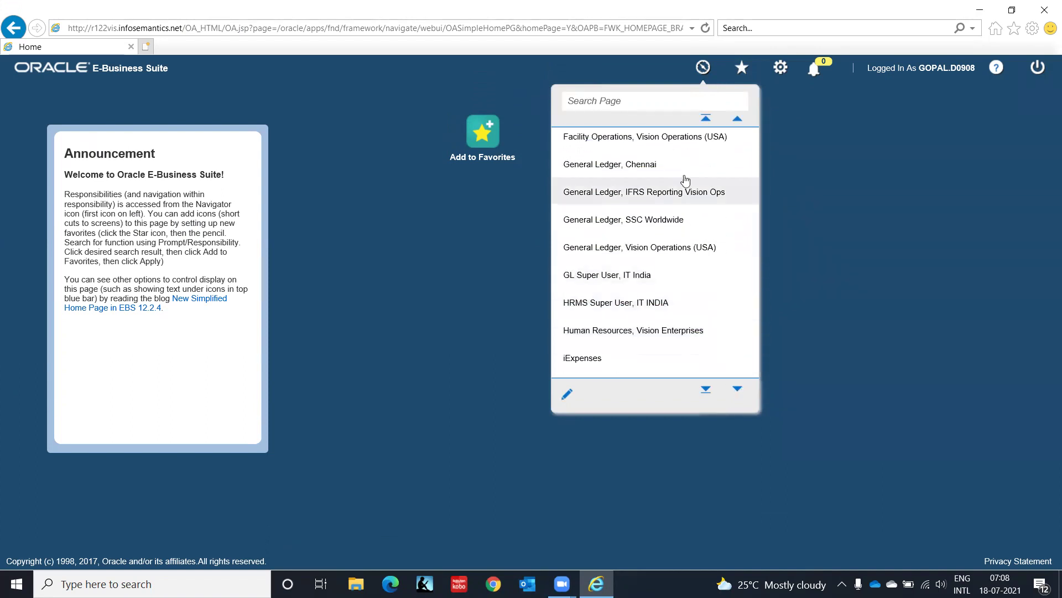
pyautogui.click(615, 285)
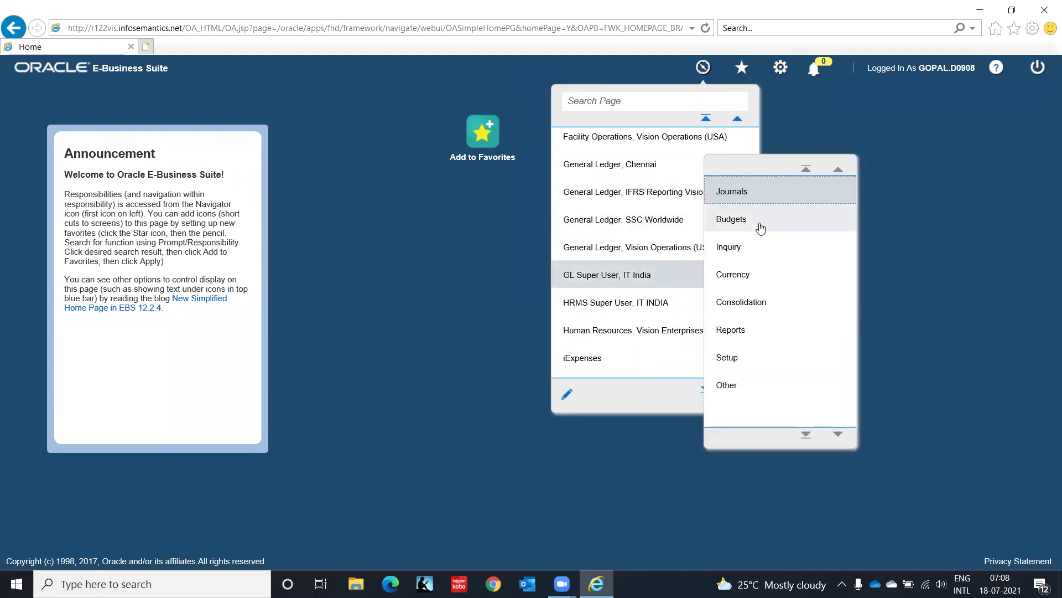
# Launch Setup > Financials > Flexfields > Key > Segments.
pyautogui.click(736, 356)
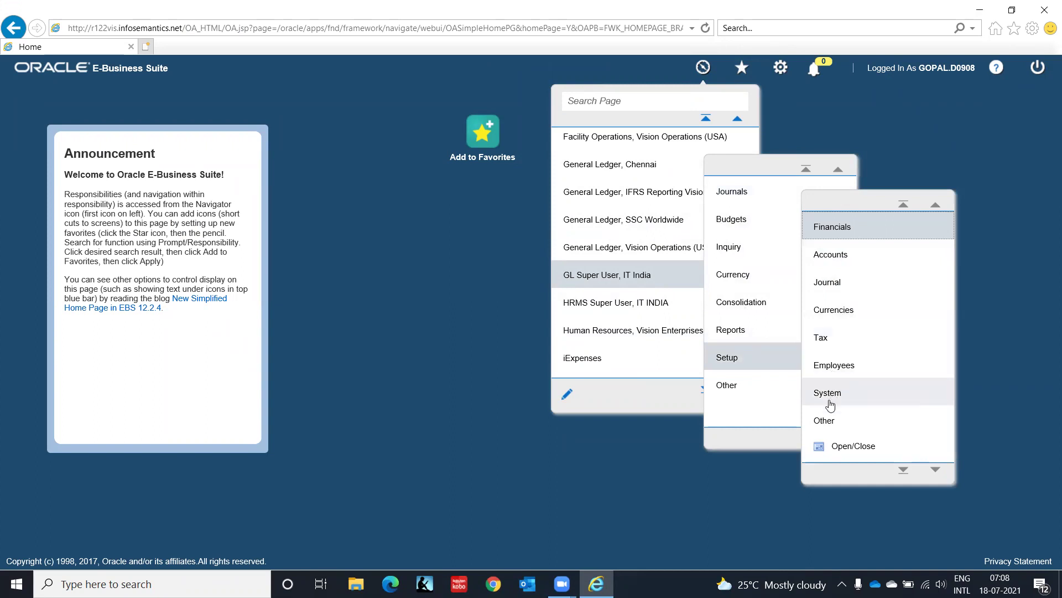
pyautogui.click(827, 232)
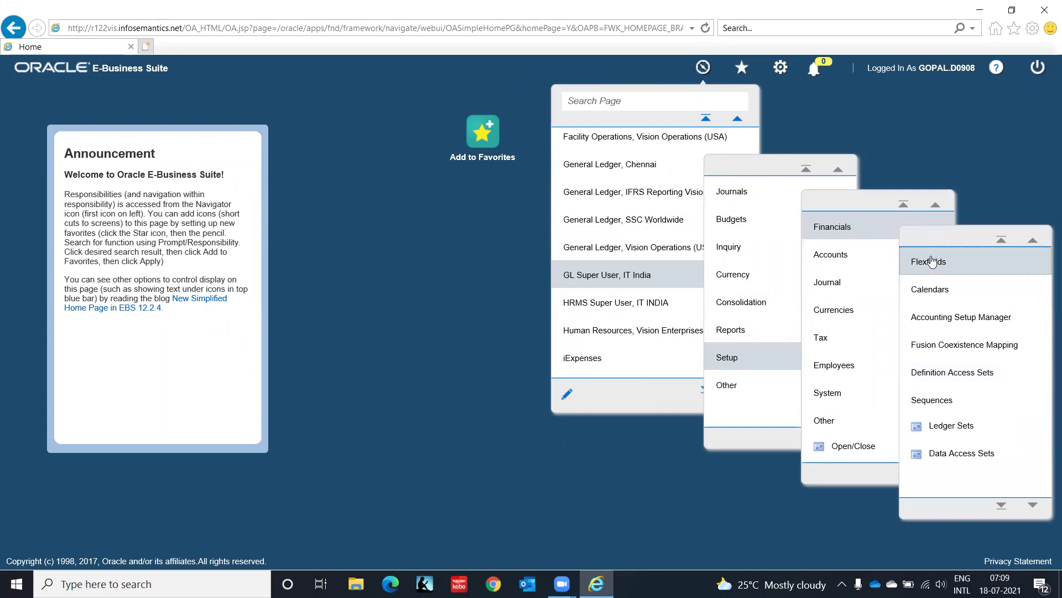
pyautogui.click(933, 261)
pyautogui.click(856, 299)
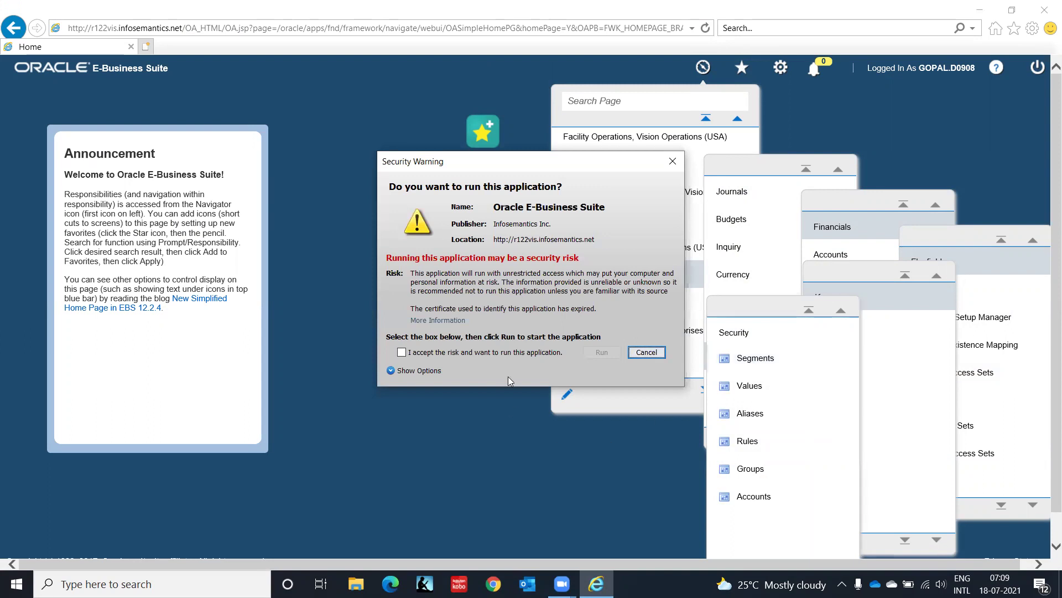
# Accept the Java security risk and run the application to load Key Flexfield Segments.
pyautogui.click(475, 353)
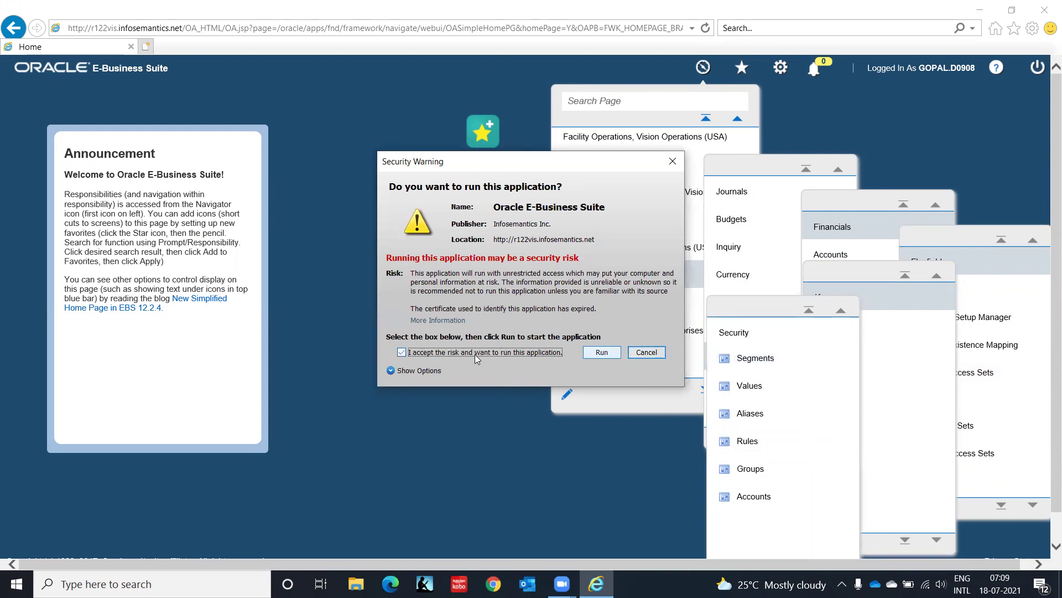
pyautogui.click(602, 353)
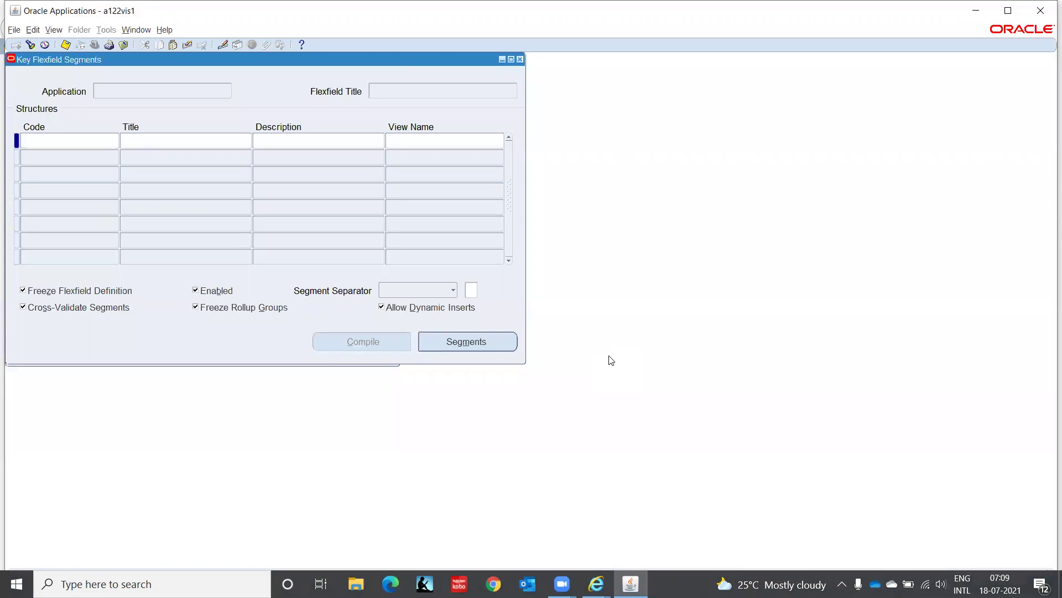
# Query the flexfields for application Gener%Acc% to find the Accounting Flexfield.
pyautogui.press('F11')
pyautogui.write('Ge')
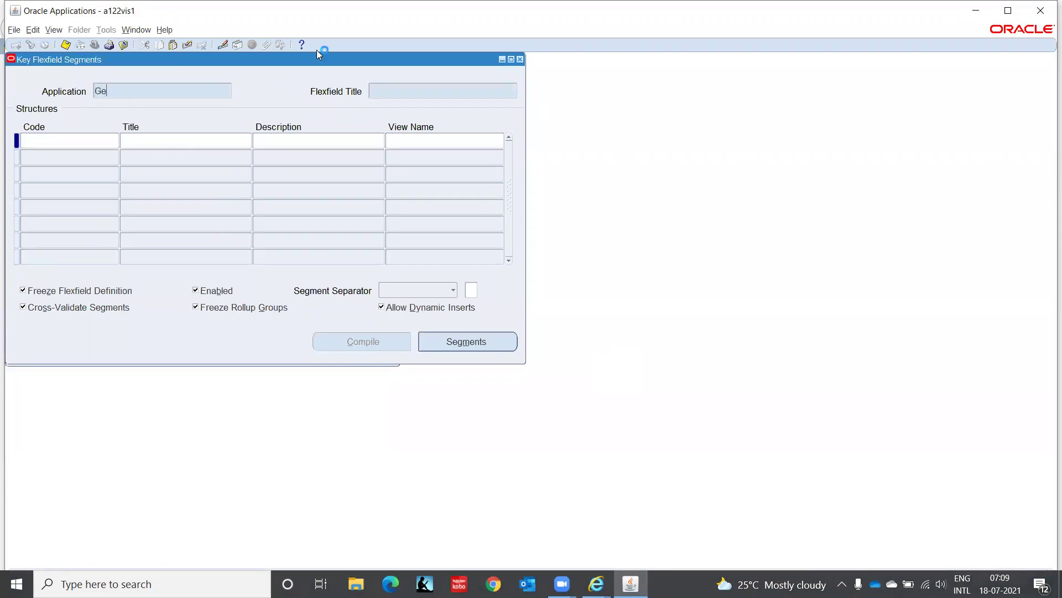
pyautogui.write('ner%')
pyautogui.write('Acc%')
pyautogui.hotkey('ctrl', 'F11')
# Query the flexfield structures with code IT% to list IT Corporation COA.
pyautogui.click(84, 139)
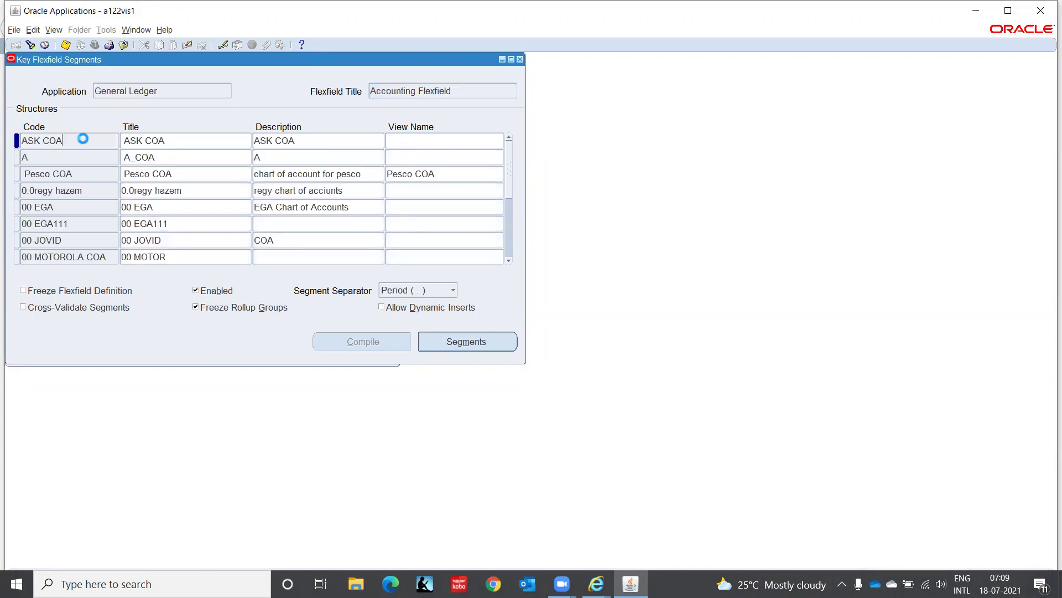
pyautogui.press('F11')
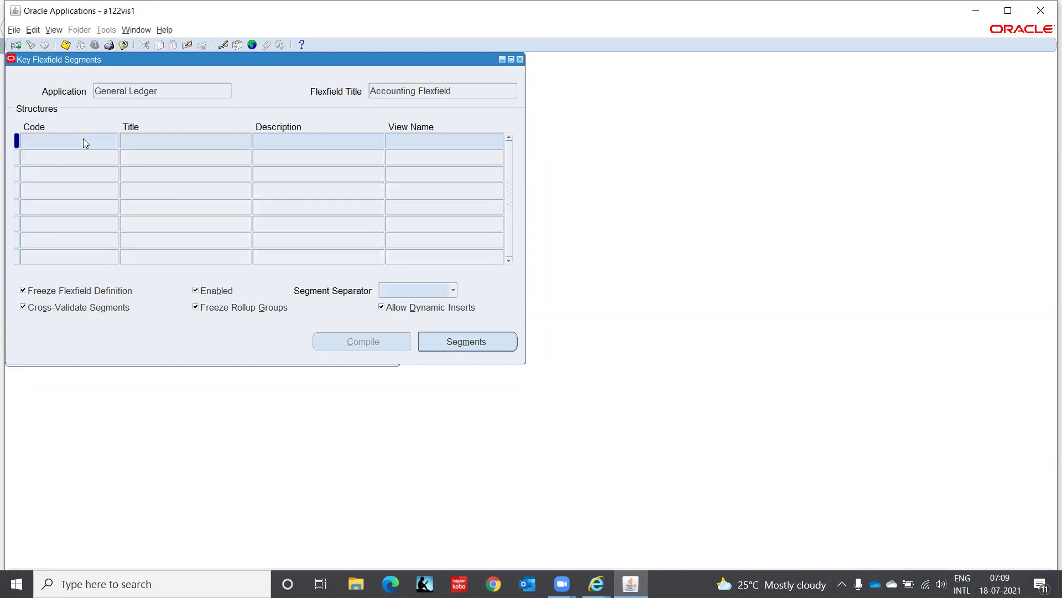
pyautogui.write('IT%')
pyautogui.hotkey('ctrl', 'F11')
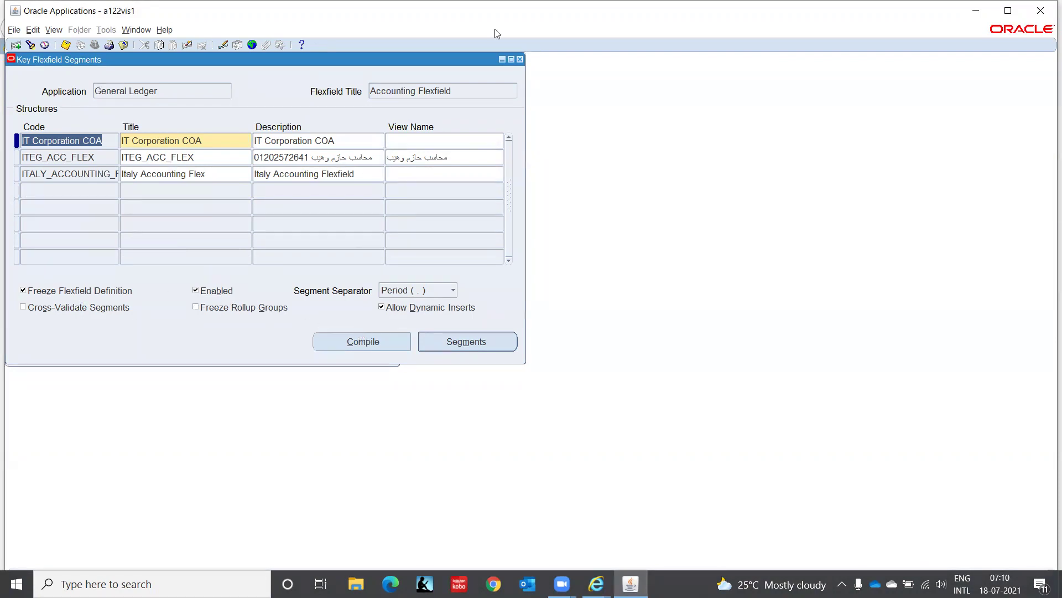
# Close the flexfield form, launch Setup > Financials > Accounting Setup Manager > Accounting Setups, then minimize the windows.
pyautogui.click(520, 60)
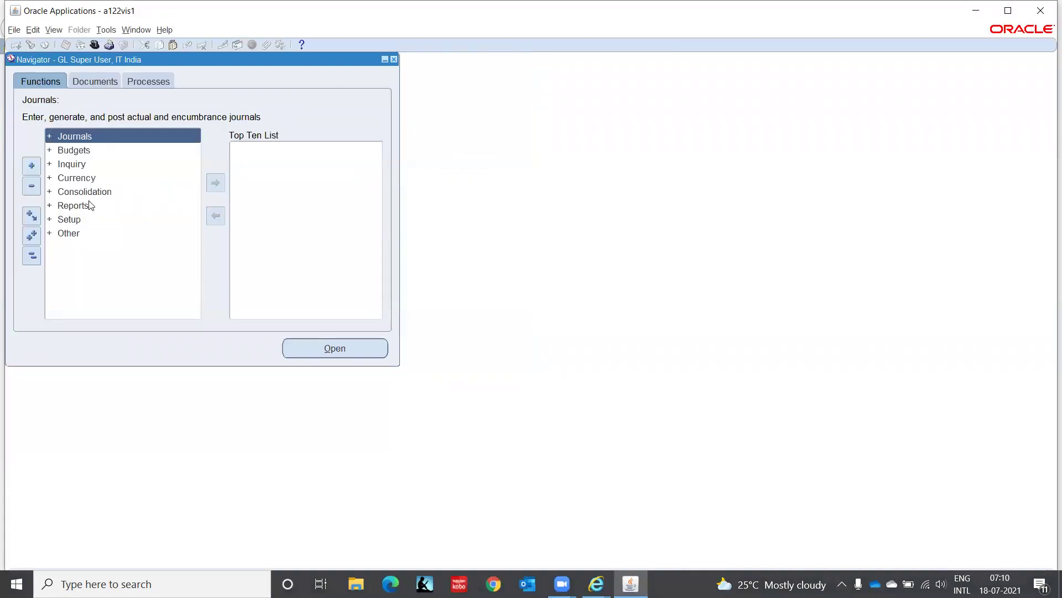
pyautogui.click(72, 220)
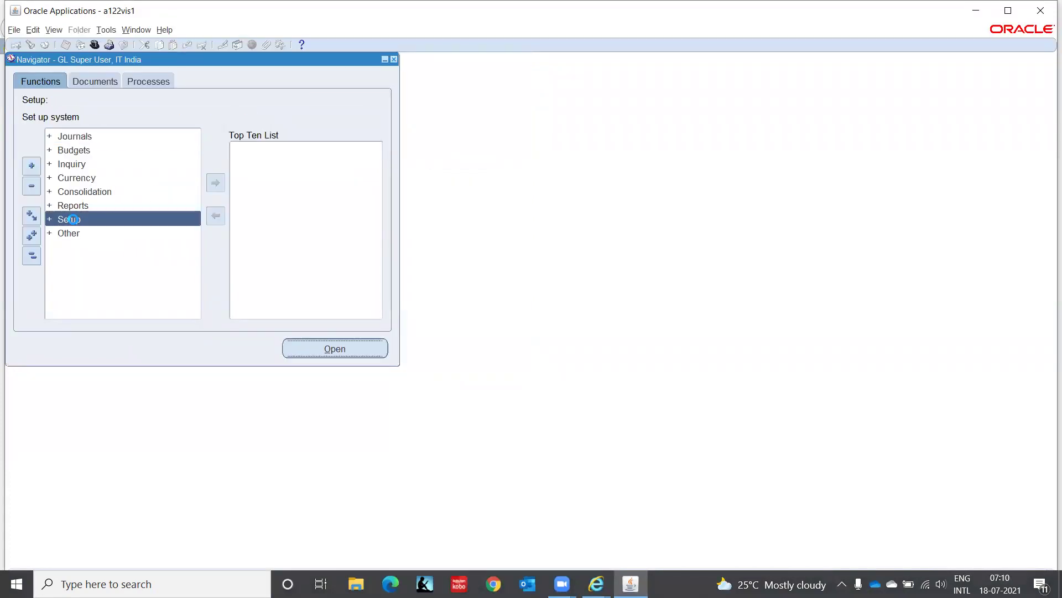
pyautogui.doubleClick(74, 220)
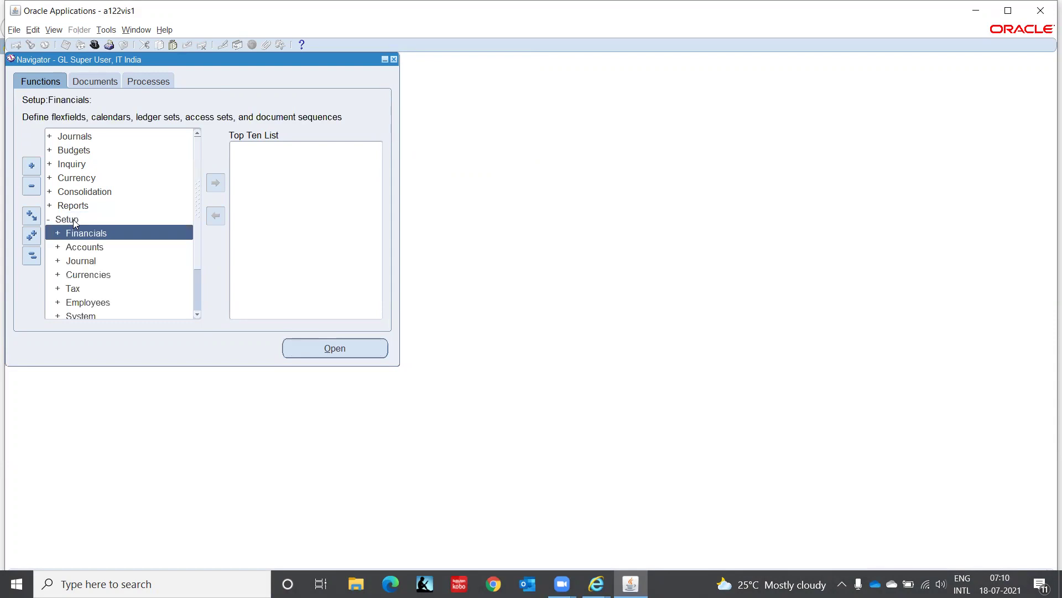
pyautogui.press('Return')
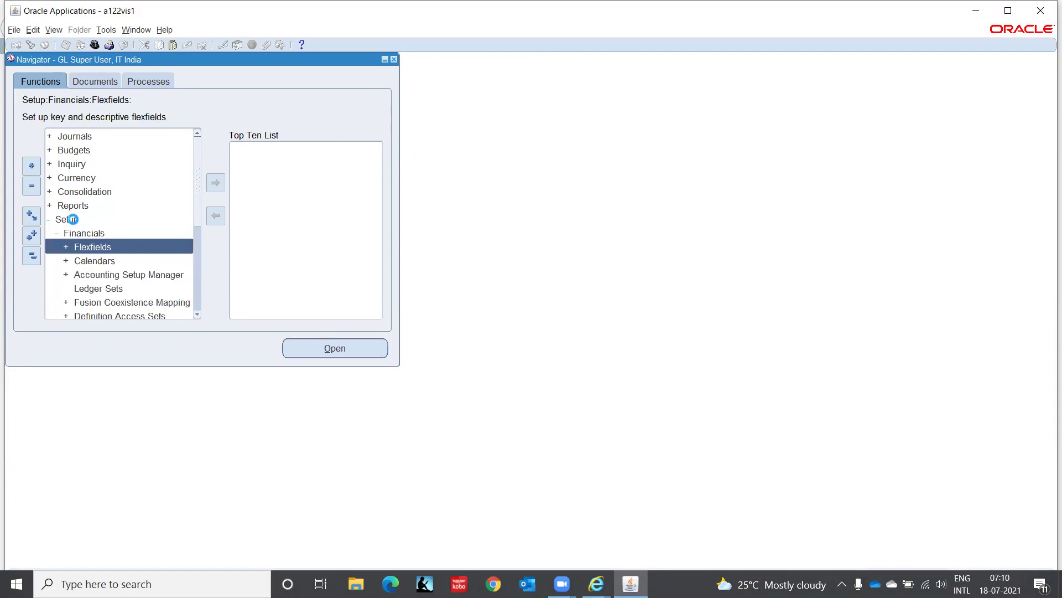
pyautogui.press('Down')
pyautogui.press('Down')
pyautogui.press('Down')
pyautogui.press('Up')
pyautogui.press('Return')
pyautogui.press('Return')
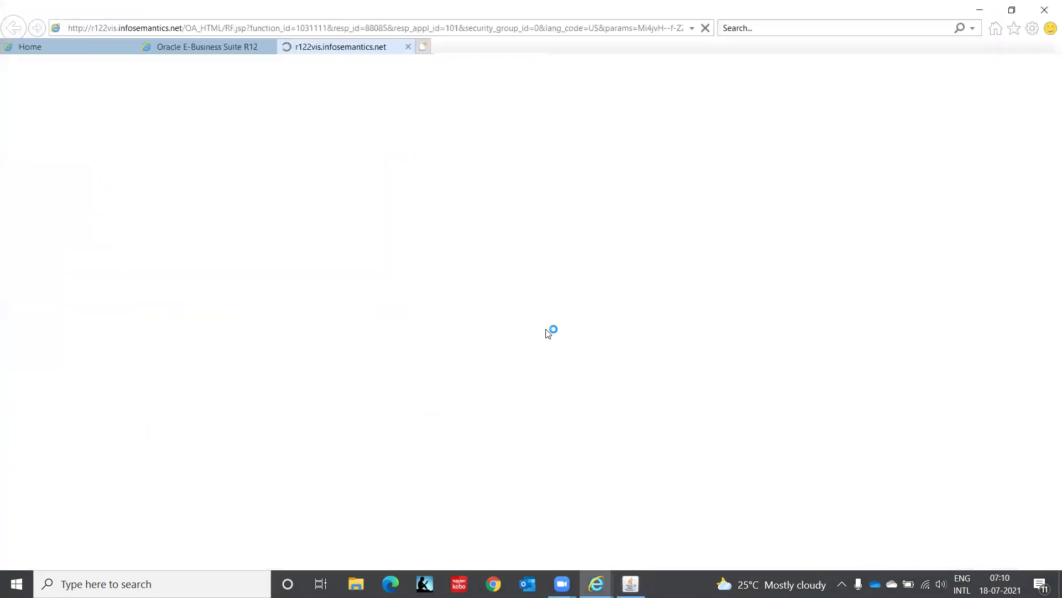
pyautogui.click(980, 10)
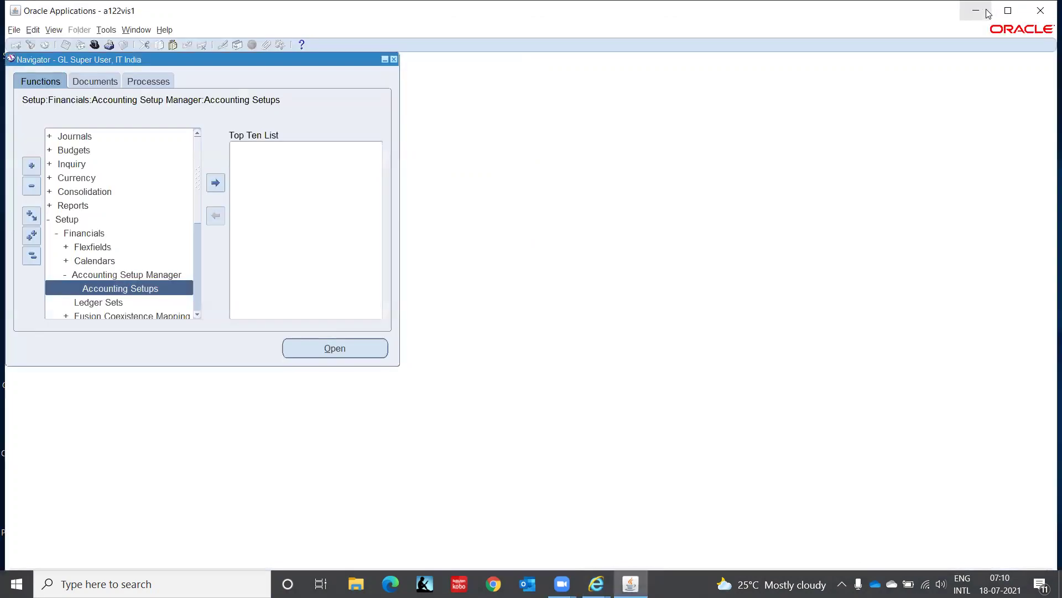
pyautogui.click(988, 12)
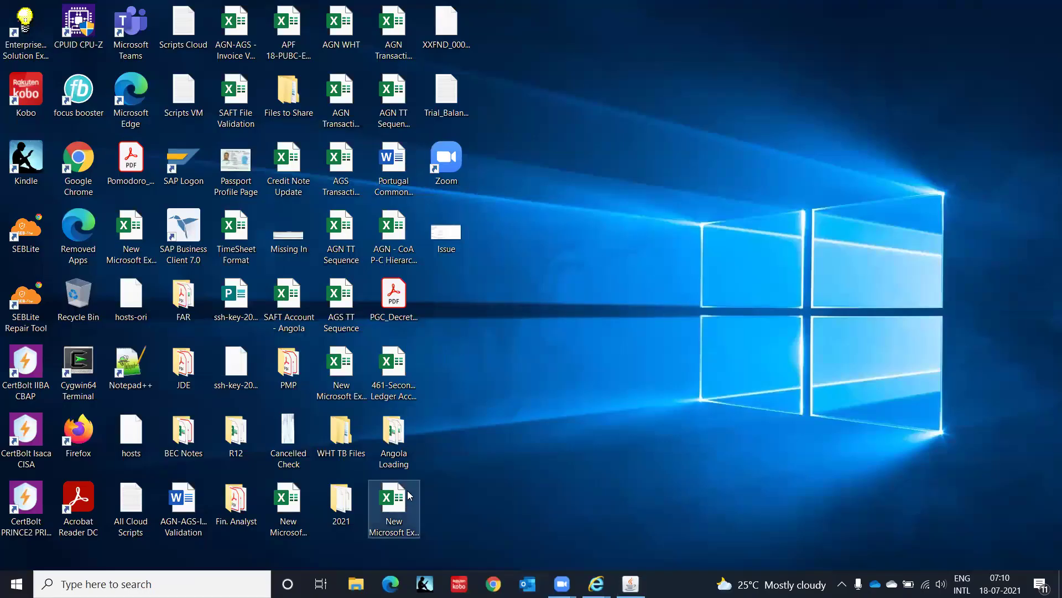
# Open the New Microsoft Excel Worksheet (4) notes, then switch back to the Accounting Setup Manager page.
pyautogui.doubleClick(404, 517)
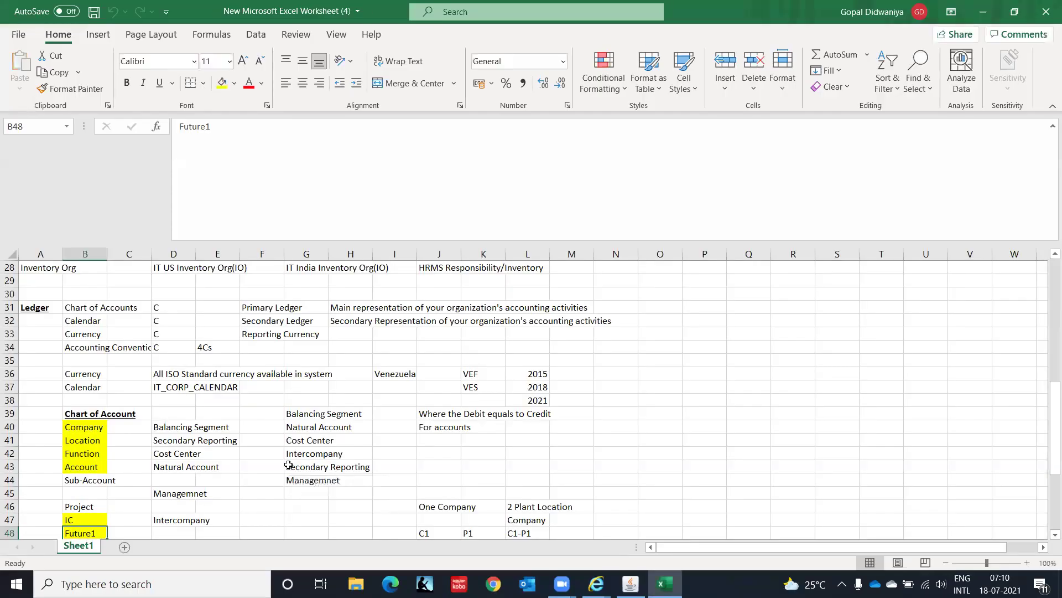
pyautogui.moveTo(595, 583)
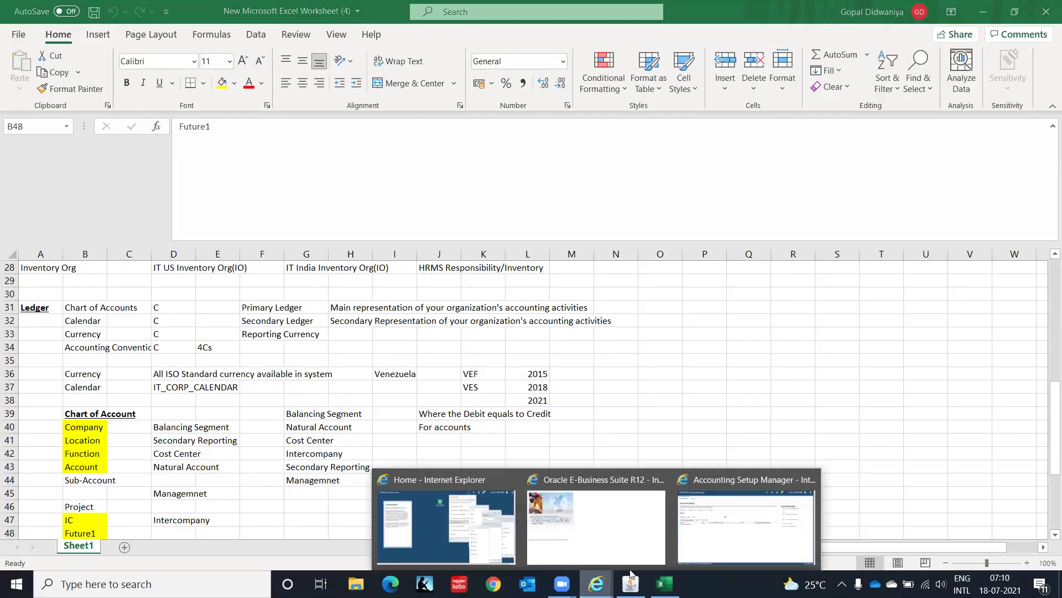
pyautogui.click(741, 534)
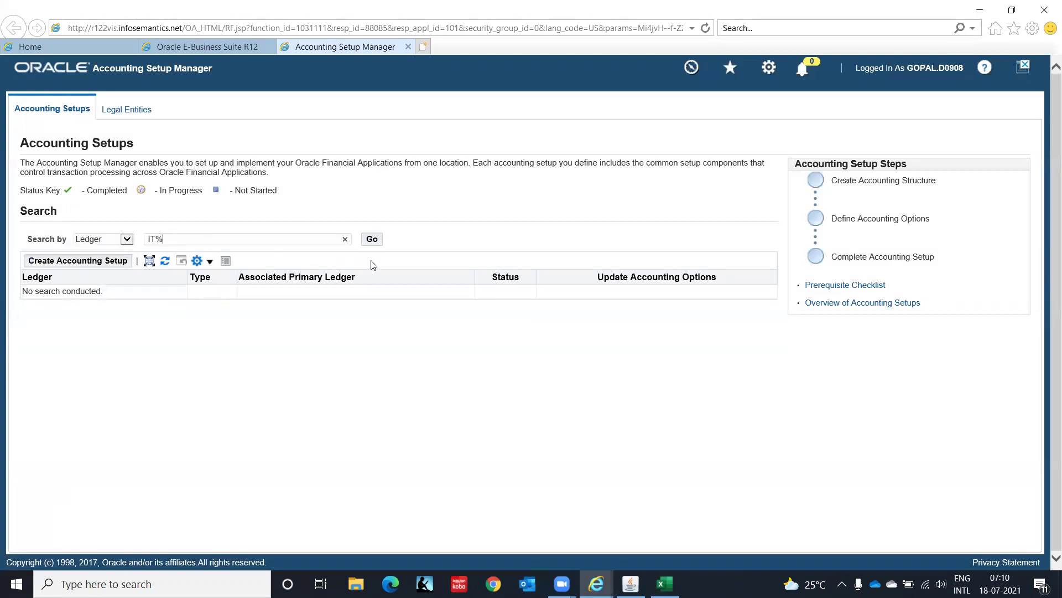
# Search ledgers matching IT% and open IT Ledger(INDIA)'s ledger options for update.
pyautogui.click(374, 241)
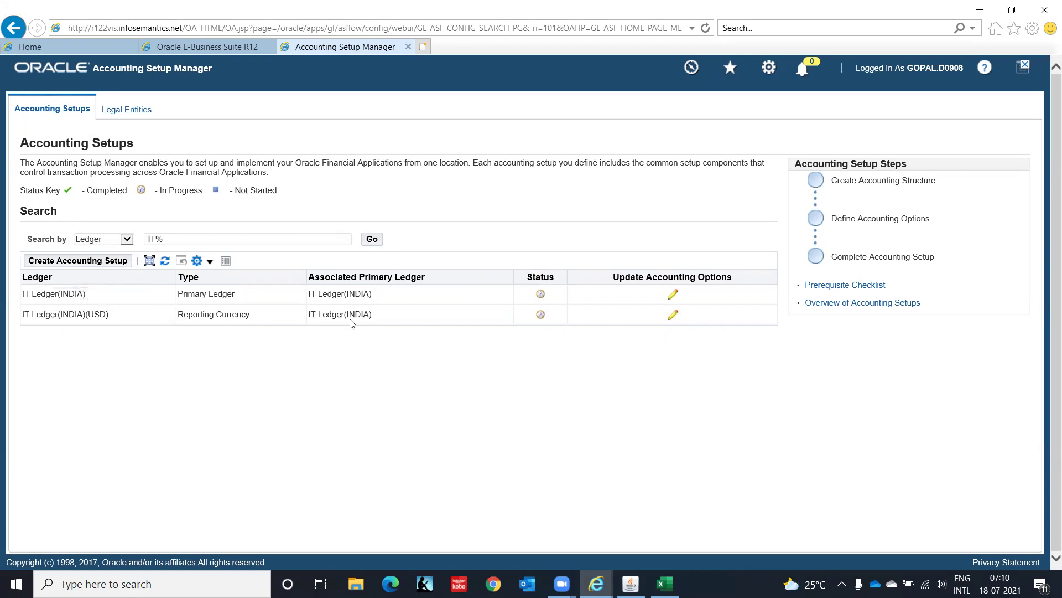
pyautogui.click(674, 295)
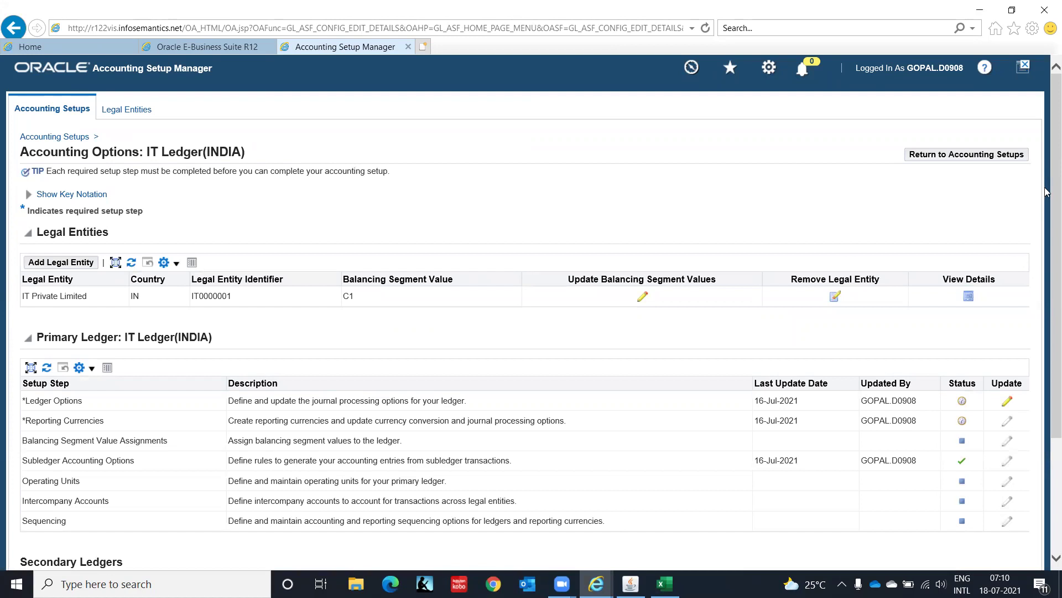
pyautogui.moveTo(1046, 153); pyautogui.dragTo(1046, 295)
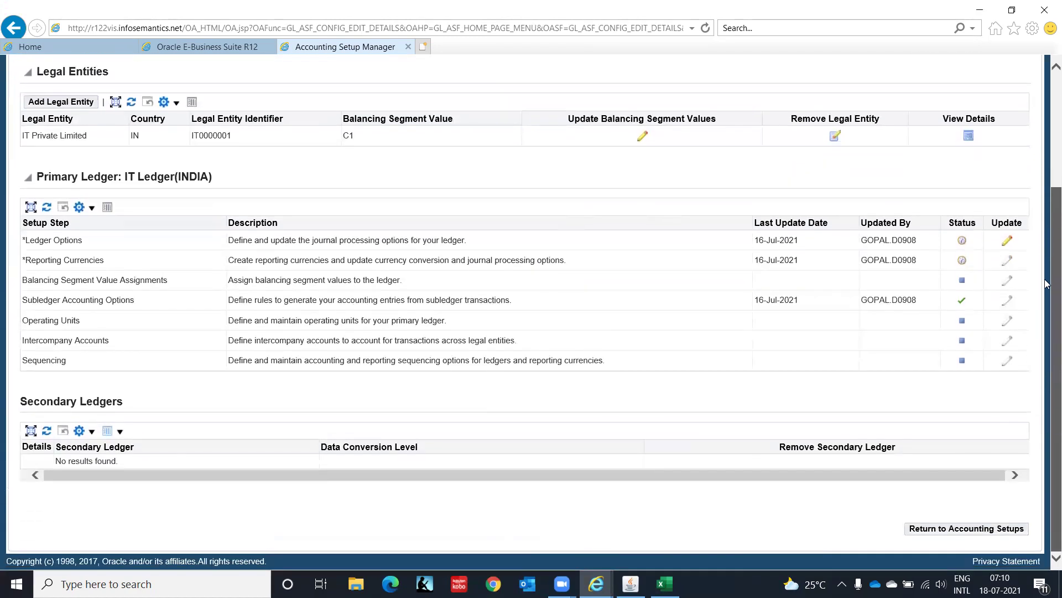
pyautogui.click(1008, 244)
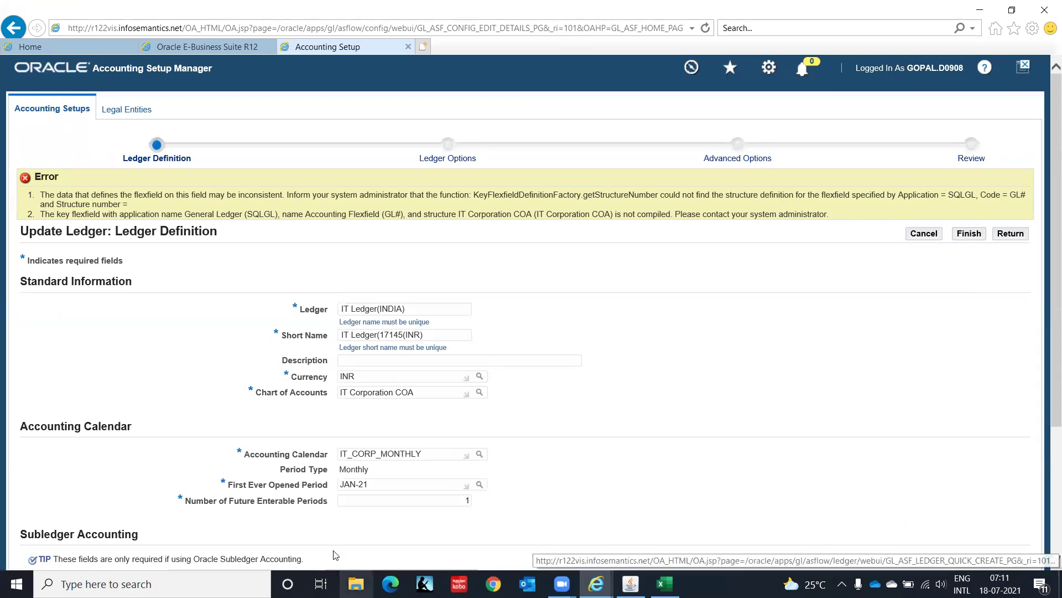
# Retype the Chart of Accounts value, then cancel the ledger definition update.
pyautogui.moveTo(424, 390); pyautogui.dragTo(229, 397)
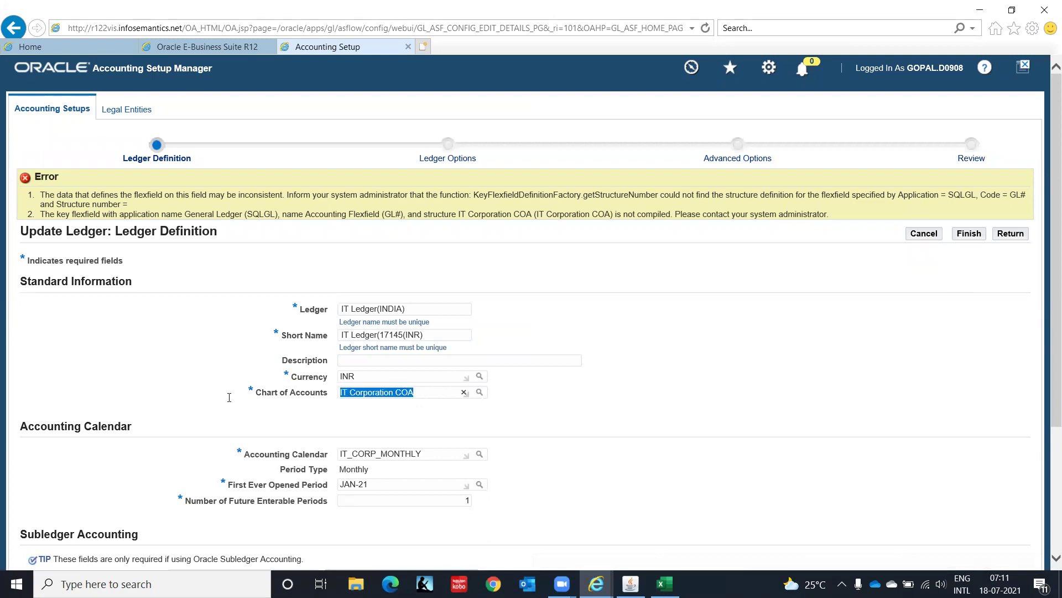
pyautogui.write('I')
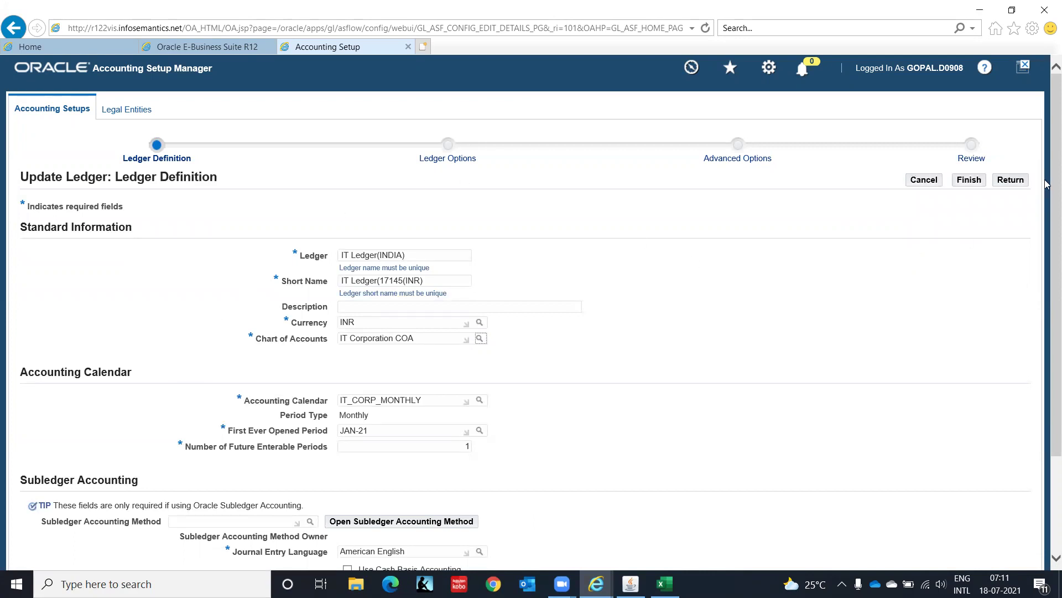
pyautogui.scroll(-3, 1046, 332)
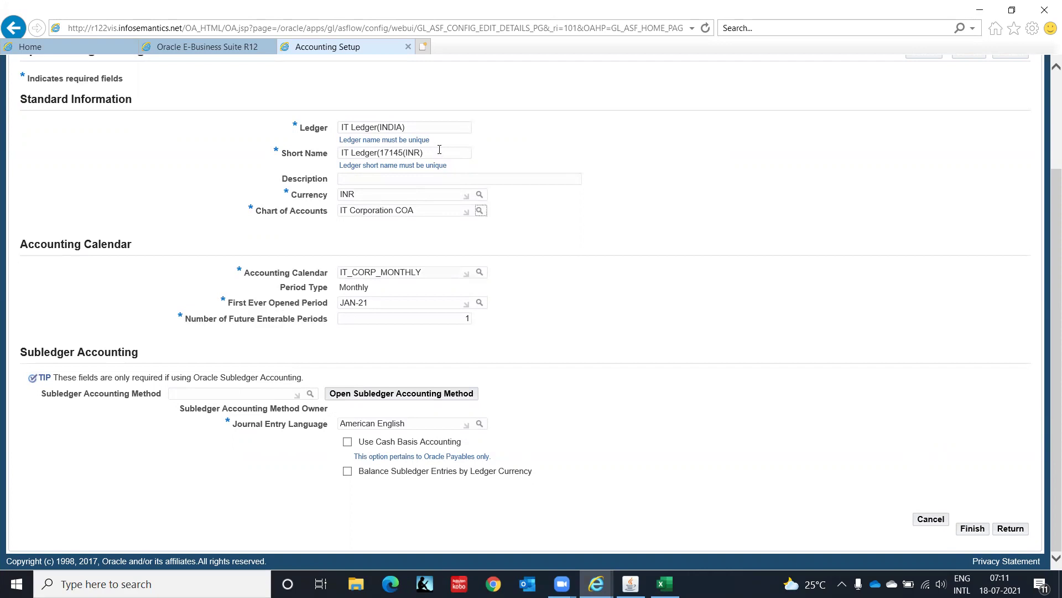
pyautogui.click(930, 521)
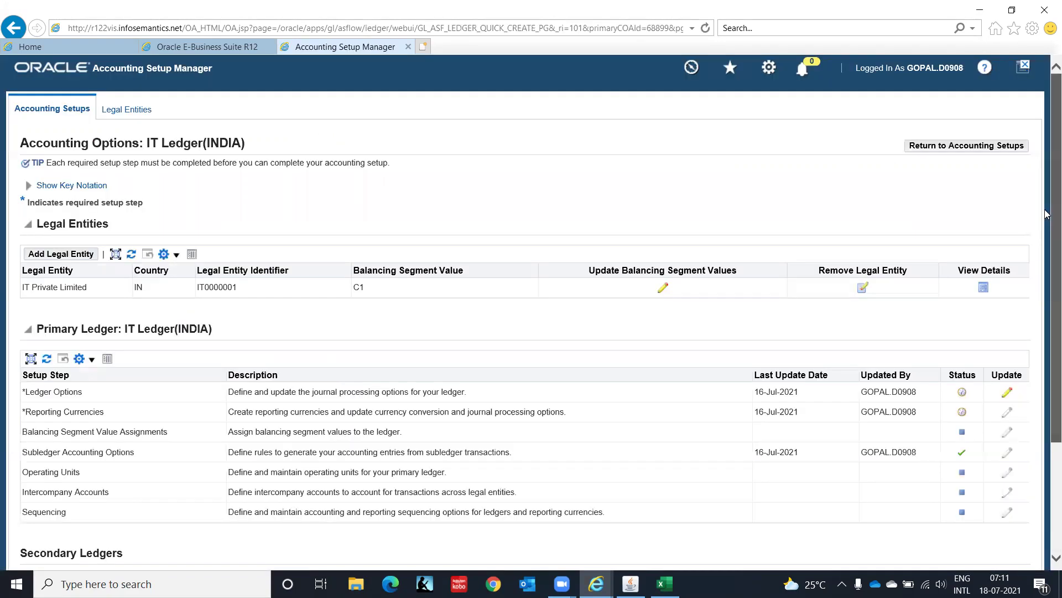
# Remove IT Private Limited from IT Ledger(INDIA) and return to the Accounting Setups list.
pyautogui.click(864, 289)
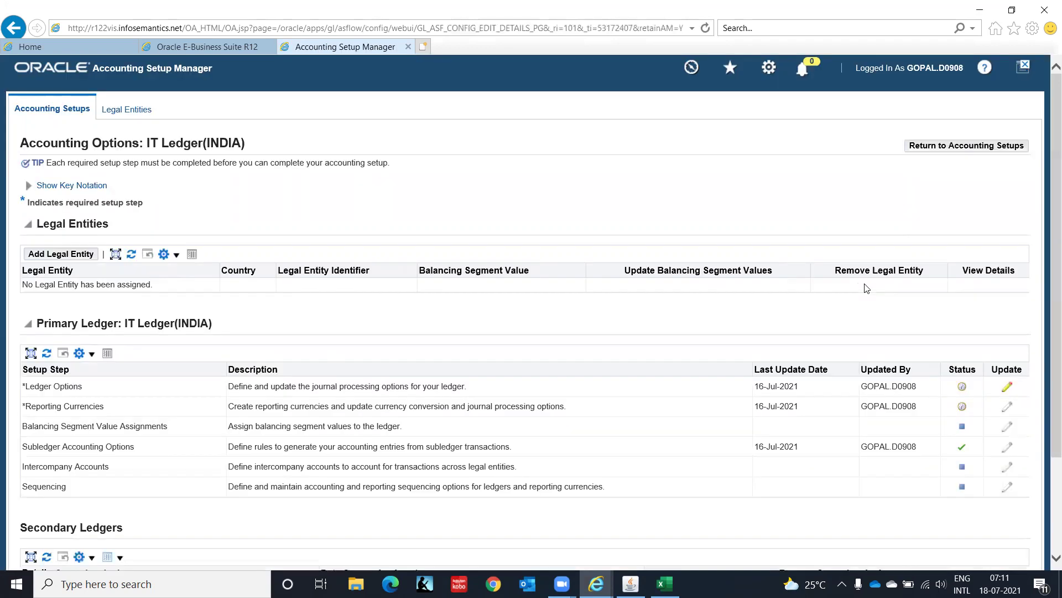
pyautogui.click(991, 147)
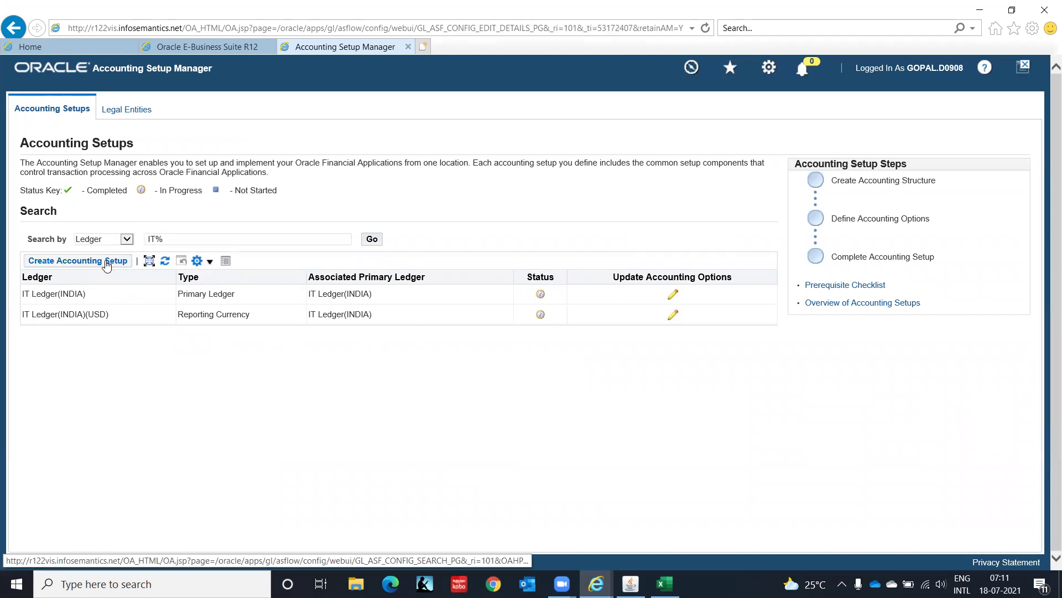
pyautogui.moveTo(79, 266); pyautogui.dragTo(76, 271)
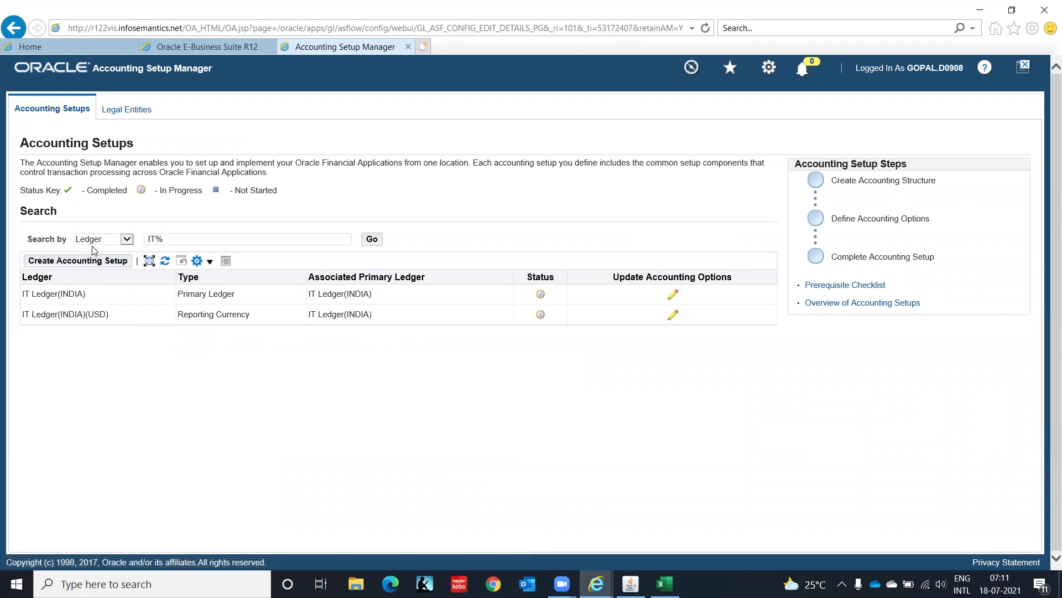
# Create an accounting setup with legal entity IT Private Limited and continue to accounting representations.
pyautogui.click(96, 261)
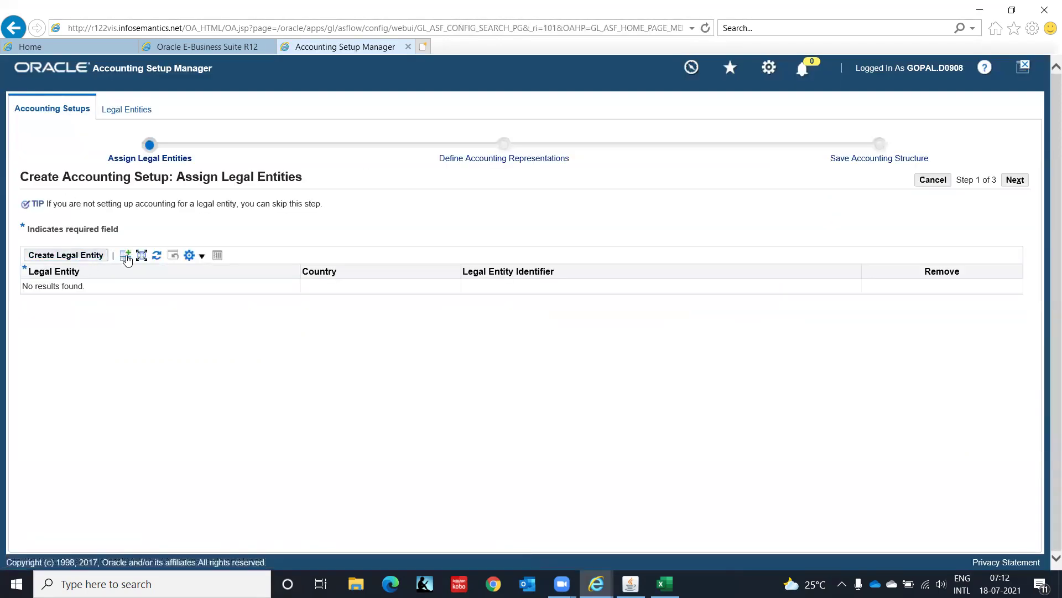
pyautogui.click(125, 256)
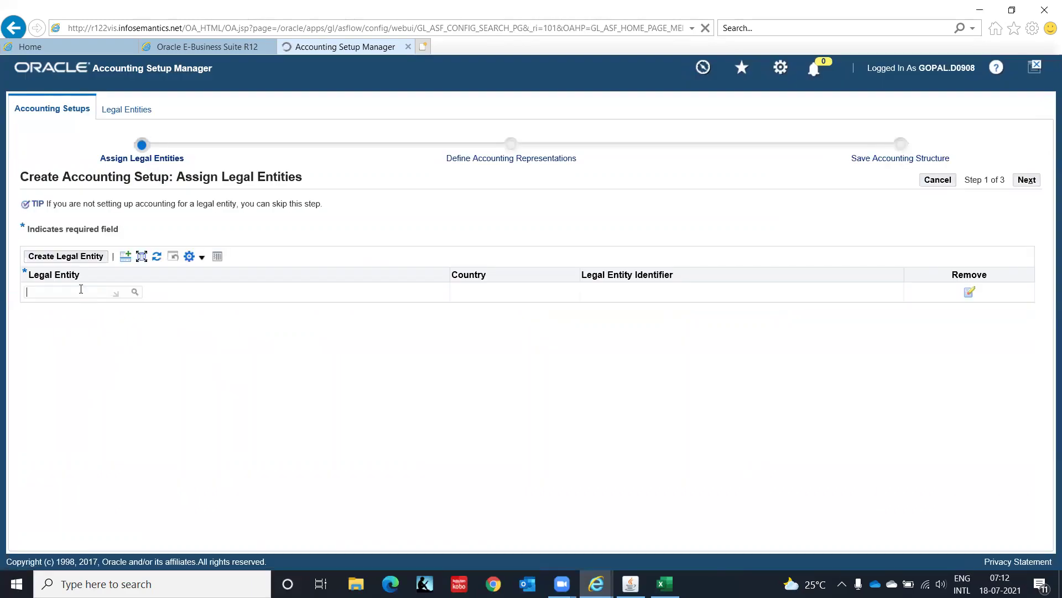
pyautogui.press('Tab')
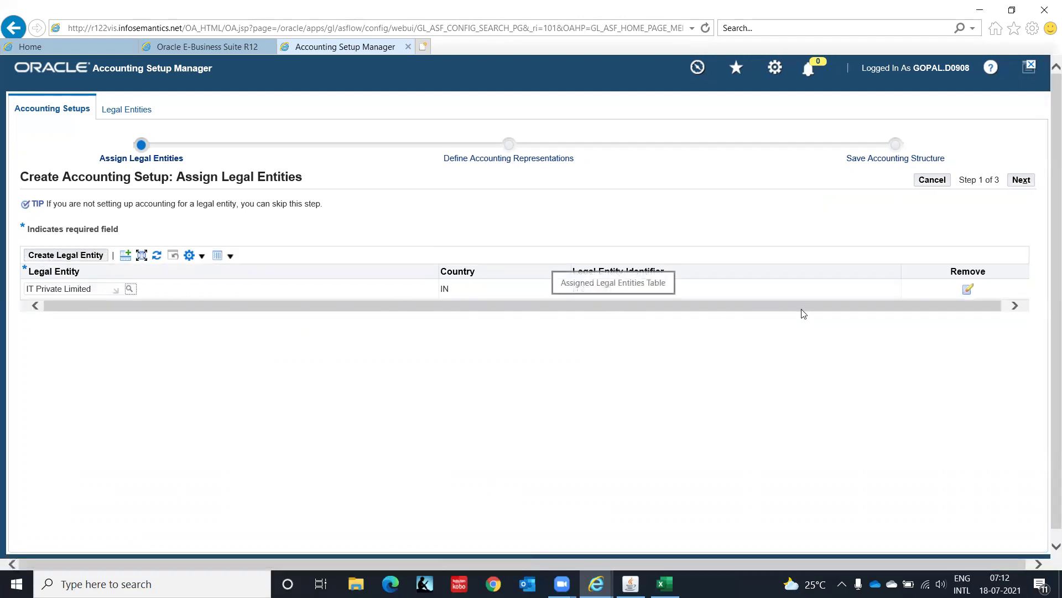
pyautogui.click(1022, 181)
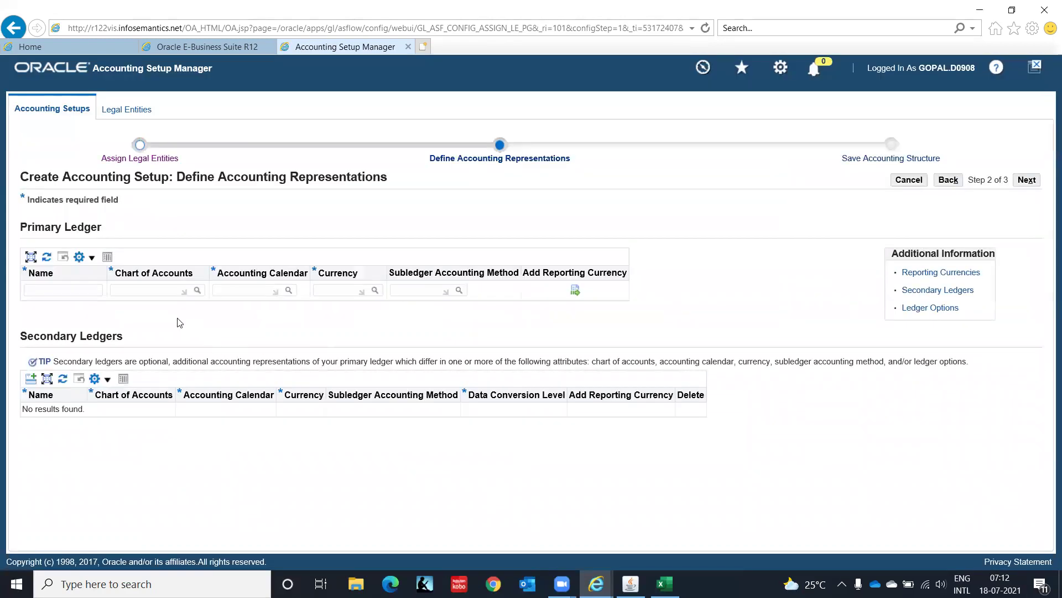
pyautogui.write('IT')
pyautogui.write(' INDIA')
pyautogui.write(' LEDGER')
pyautogui.write('(INR)')
# Name the primary ledger IT INDIA LEDGER with IT Corporation COA and the IT_CORP_MON calendar.
pyautogui.press('Tab')
pyautogui.write('IT')
pyautogui.press('Tab')
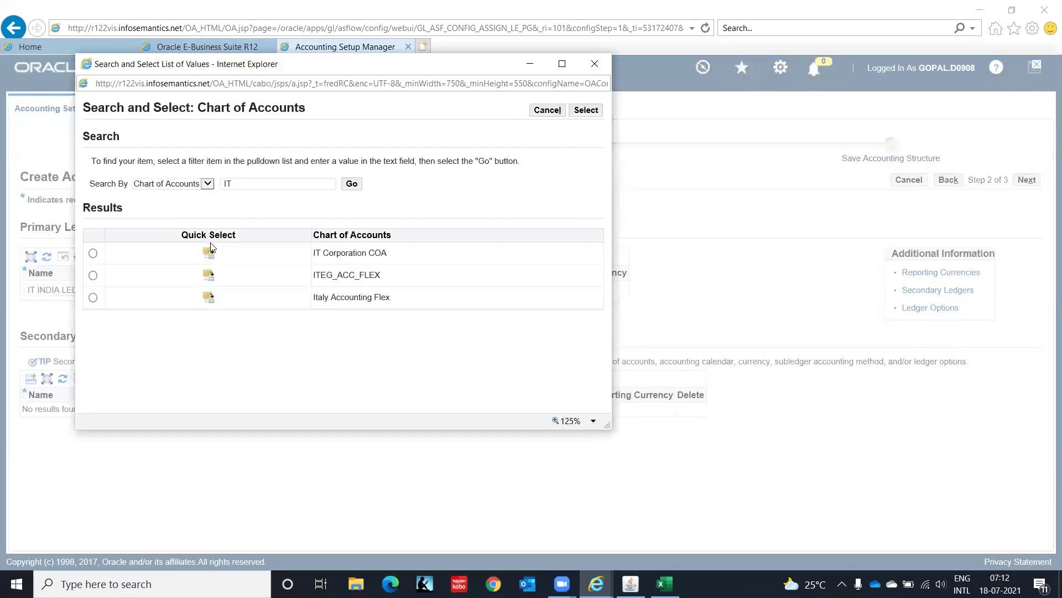
pyautogui.click(214, 255)
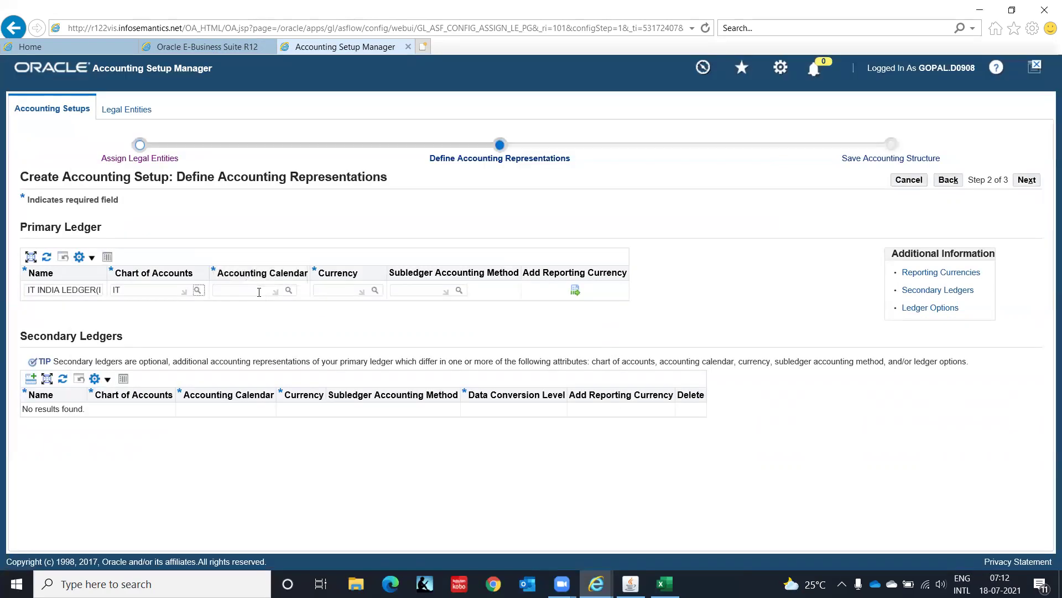
pyautogui.click(259, 291)
pyautogui.write('IT')
pyautogui.press('Tab')
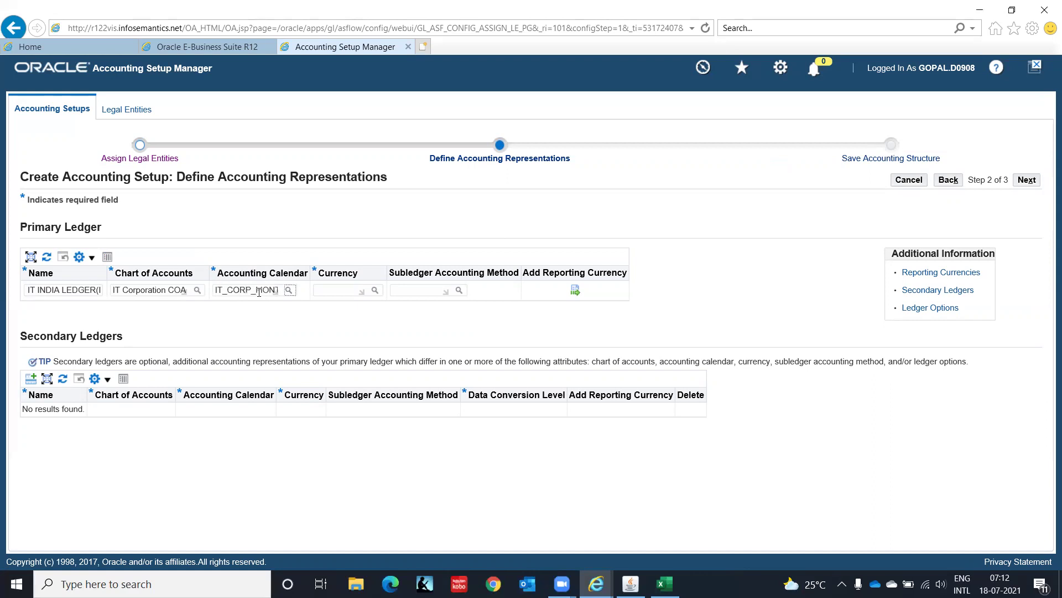
# Set the ledger currency to INR and the subledger accounting method to Standard Accrual.
pyautogui.click(347, 291)
pyautogui.write('INR')
pyautogui.press('Tab')
pyautogui.click(288, 290)
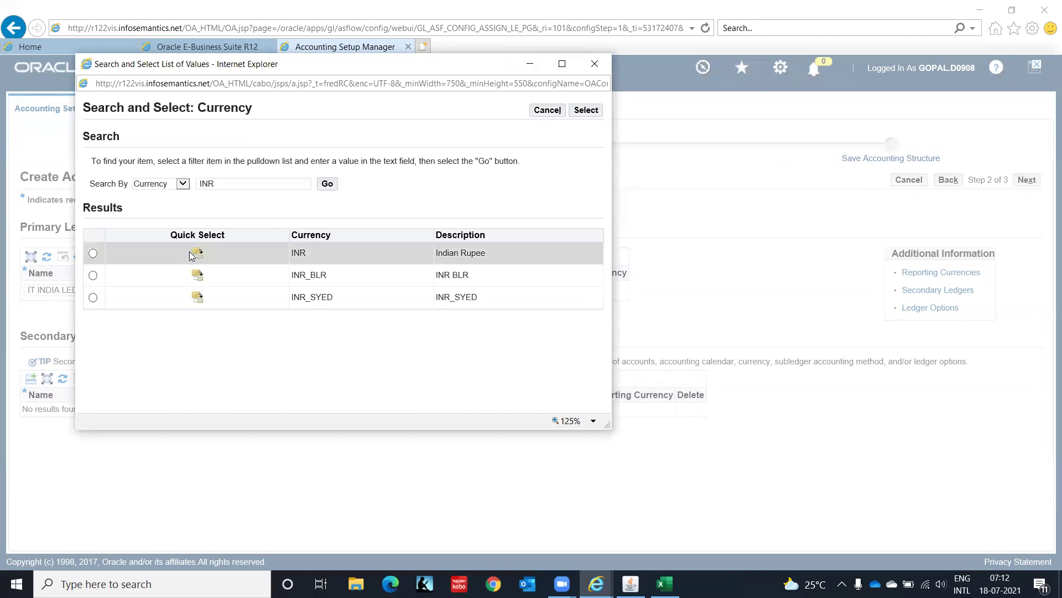
pyautogui.click(200, 256)
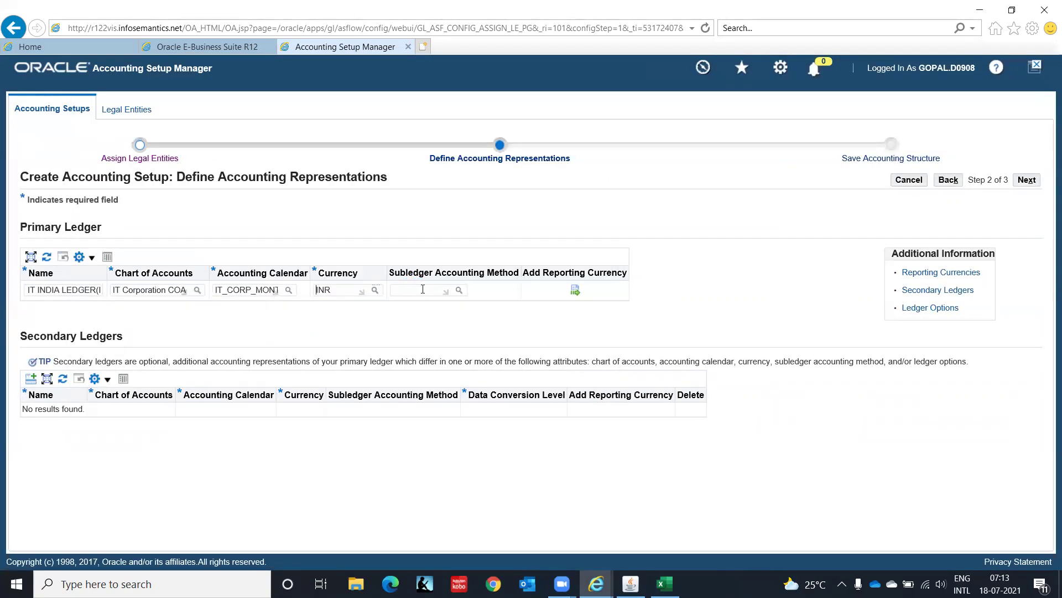
pyautogui.write('Standar')
pyautogui.press('Tab')
pyautogui.press('Return')
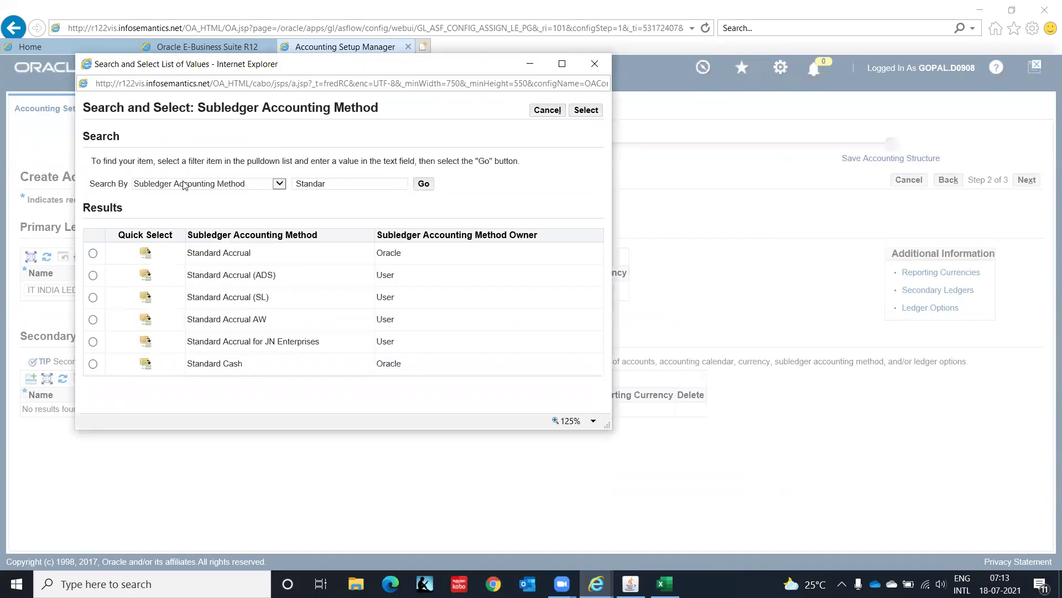
pyautogui.click(145, 253)
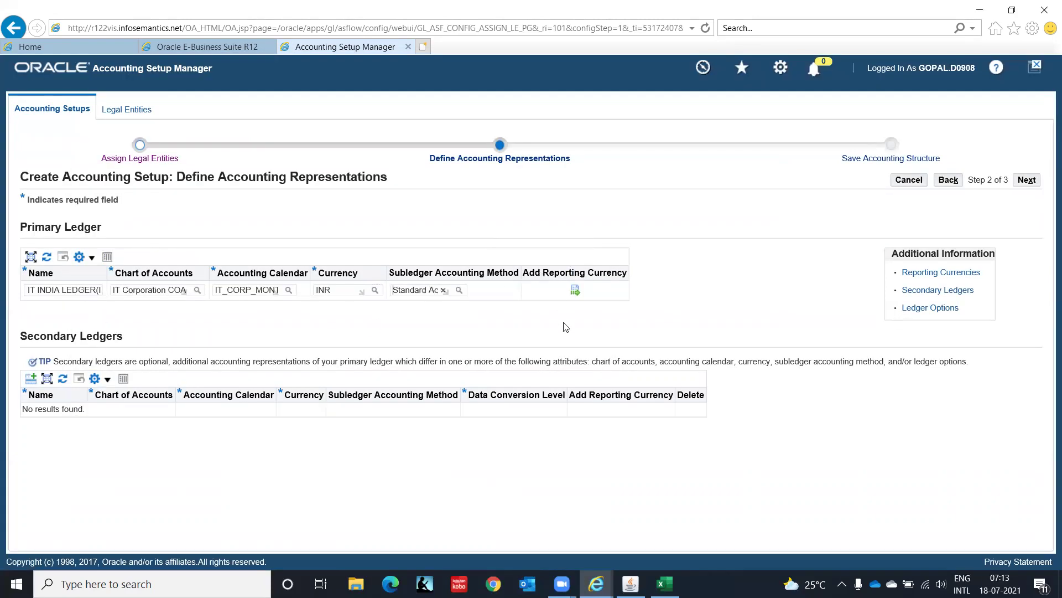
# Add USD as a reporting currency with the Subledger conversion level, and apply it.
pyautogui.click(575, 292)
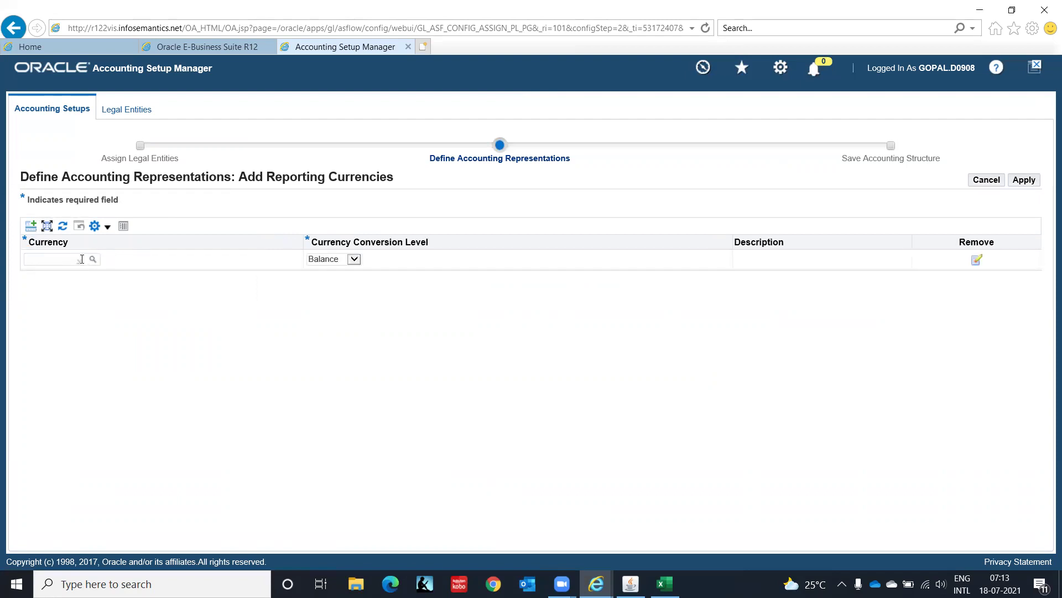
pyautogui.write('USD')
pyautogui.click(94, 259)
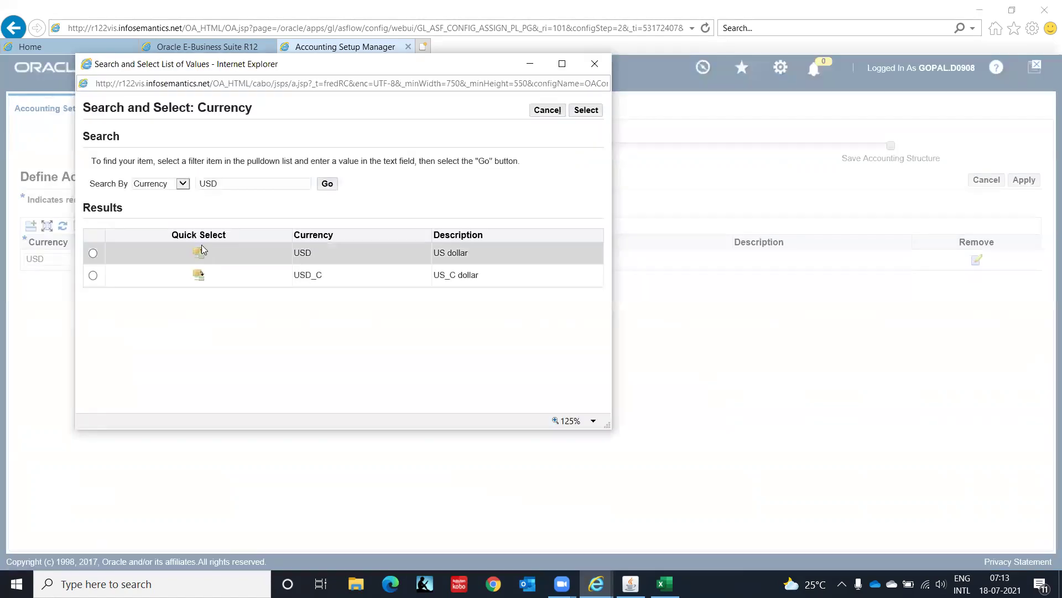
pyautogui.click(201, 254)
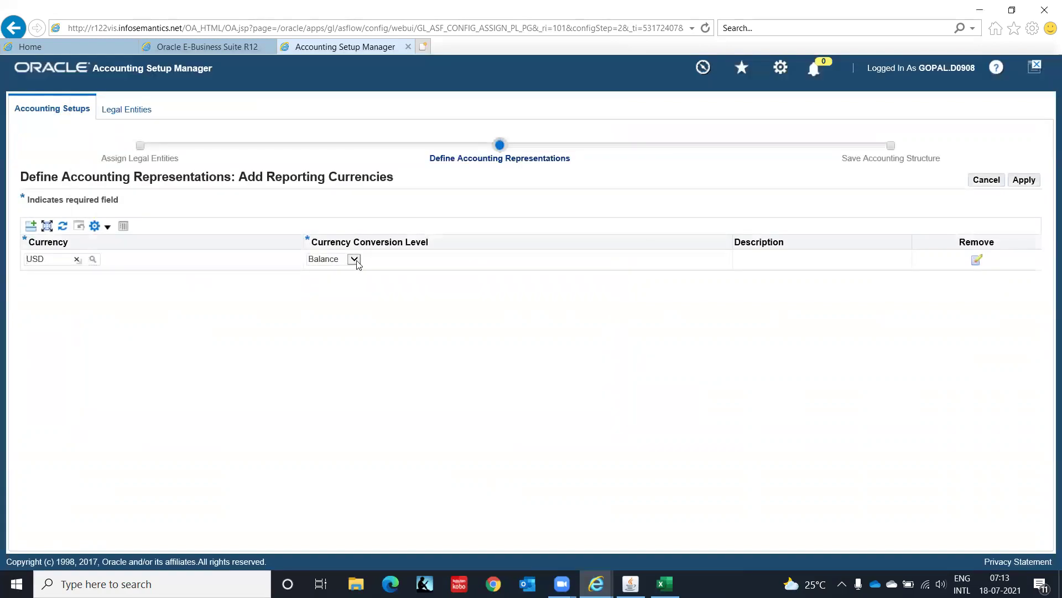
pyautogui.click(357, 264)
pyautogui.click(348, 256)
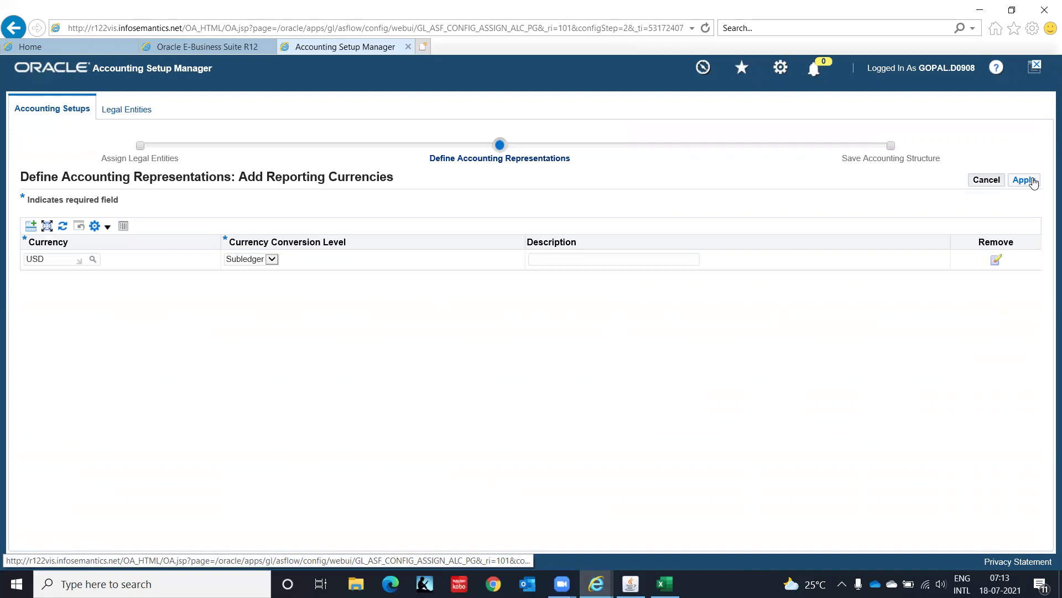
pyautogui.click(1028, 185)
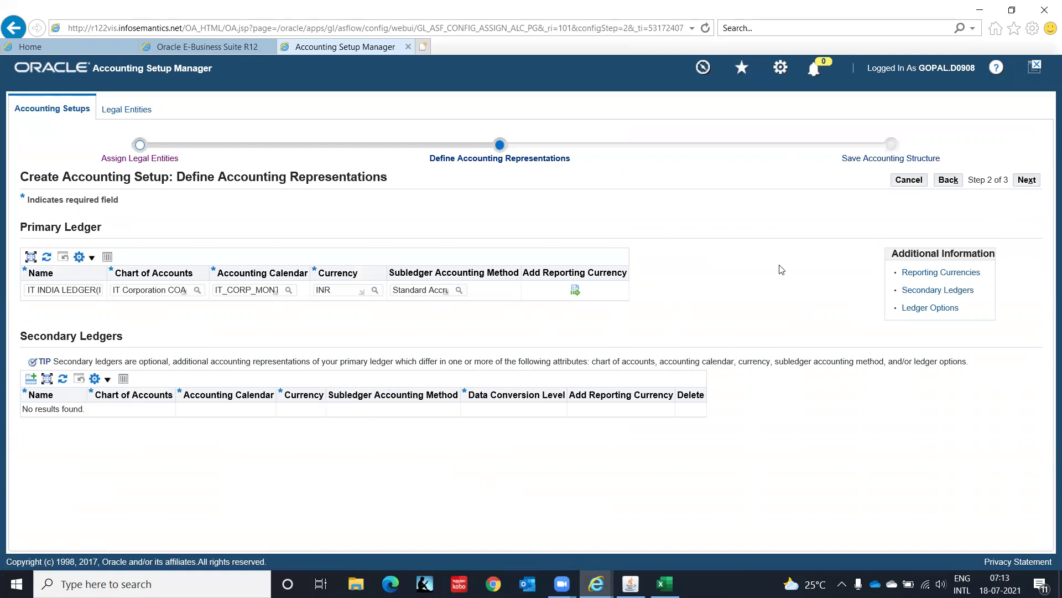
# Review the IT INDIA LEDGER(INR) structure with its USD reporting ledger and finish to save it.
pyautogui.click(1027, 180)
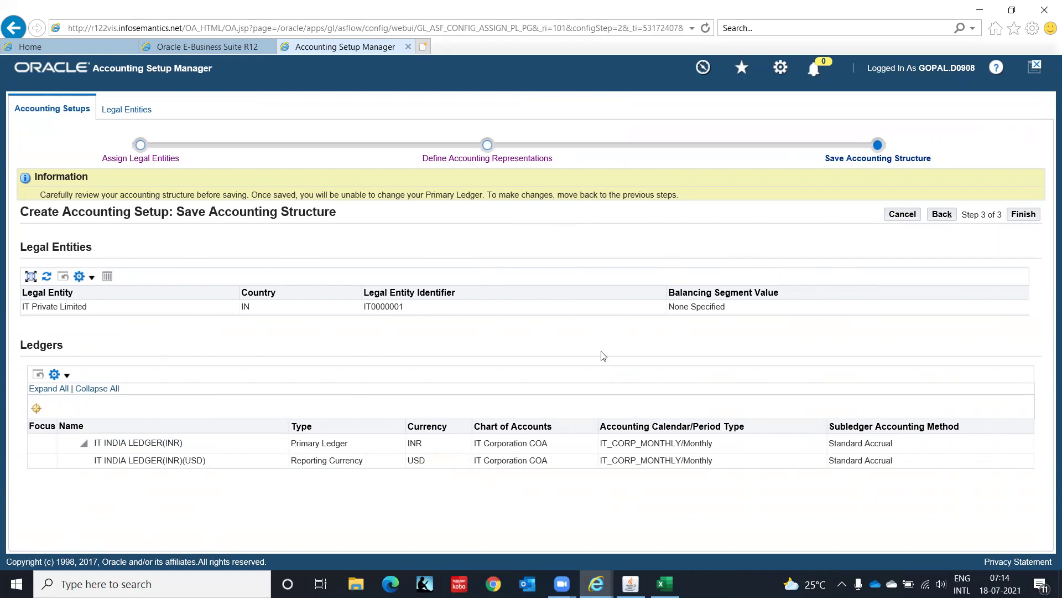
pyautogui.click(1022, 219)
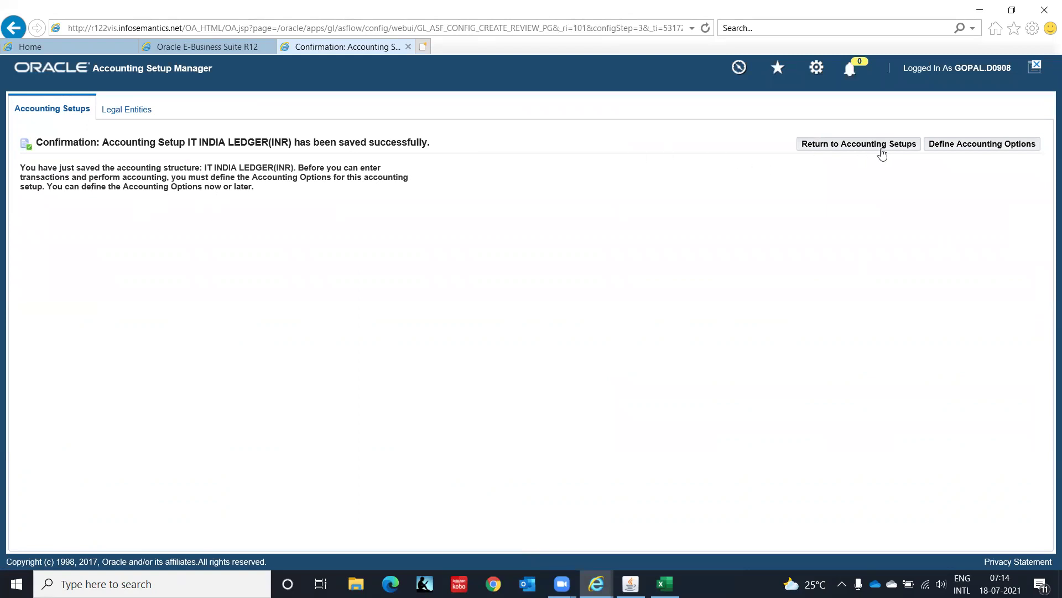
# Go to Define Accounting Options and open the Ledger Options update for IT INDIA LEDGER(INR).
pyautogui.click(975, 145)
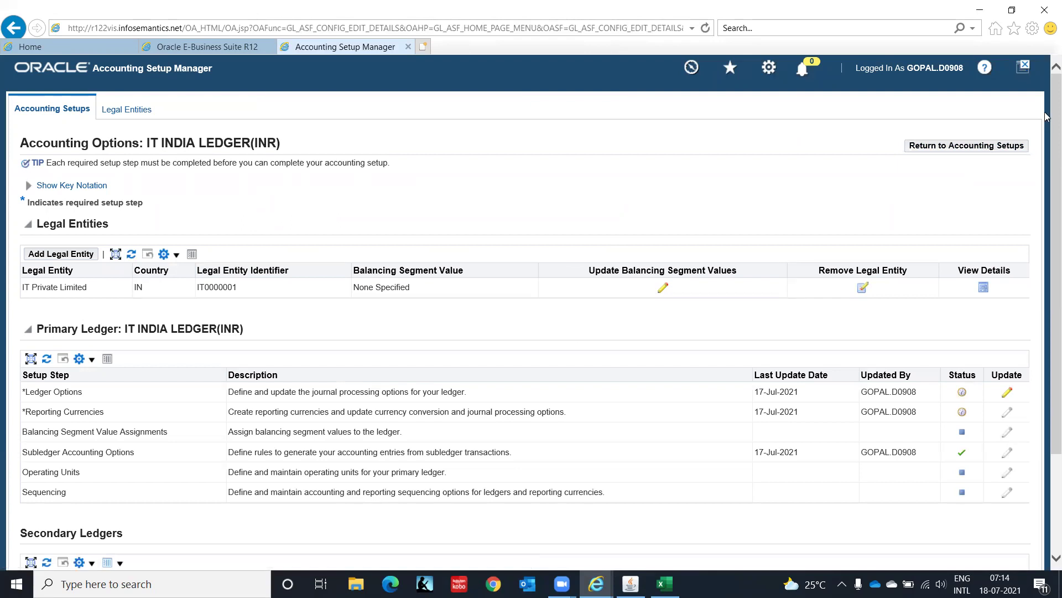
pyautogui.scroll(-3, 1047, 117)
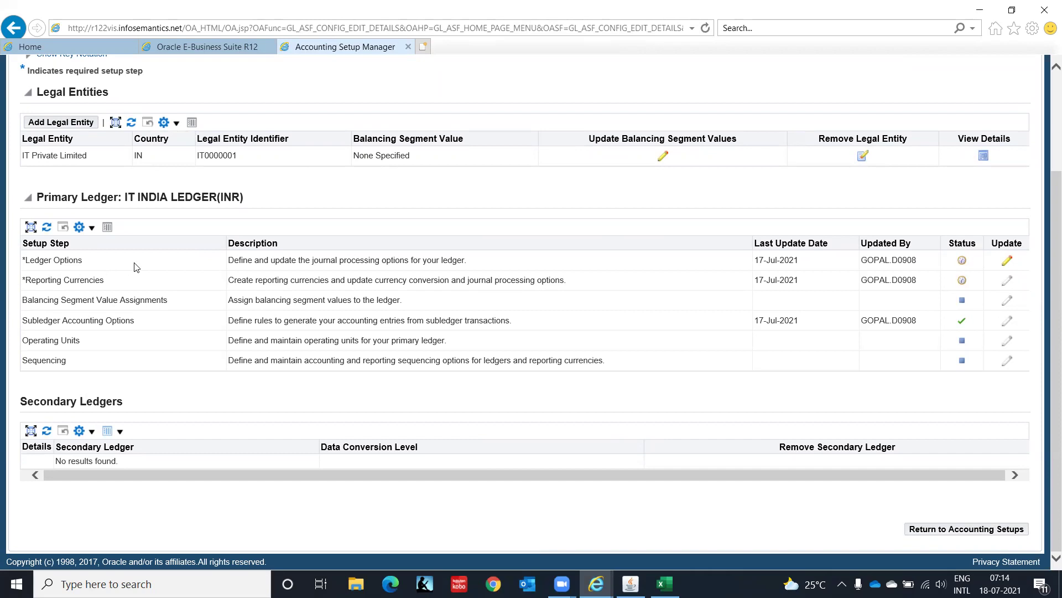
pyautogui.click(1008, 262)
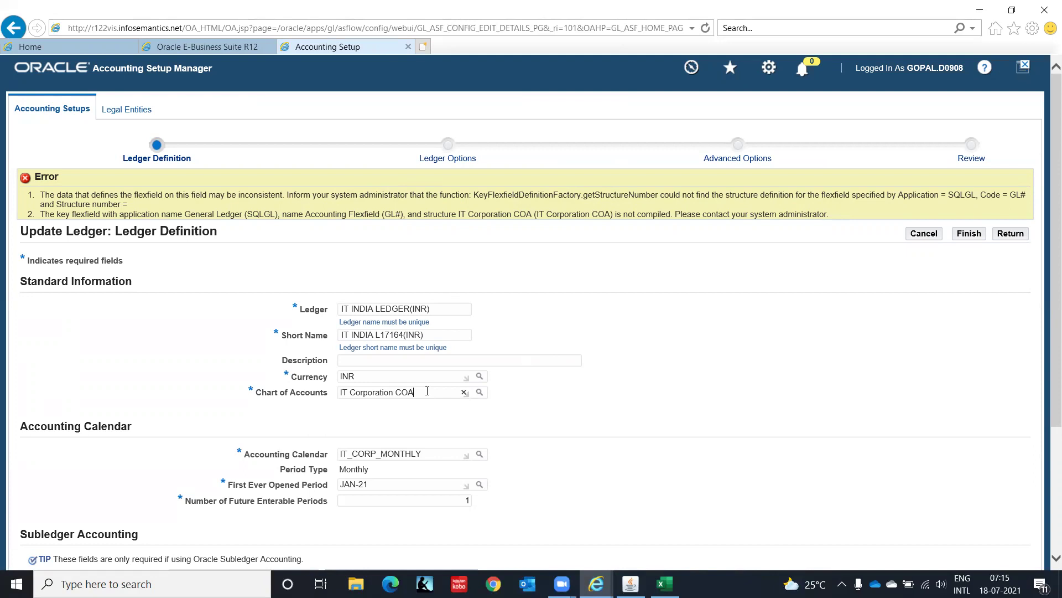
# Clear the Chart of Accounts field and cancel the ledger definition update.
pyautogui.click(464, 392)
pyautogui.click(922, 237)
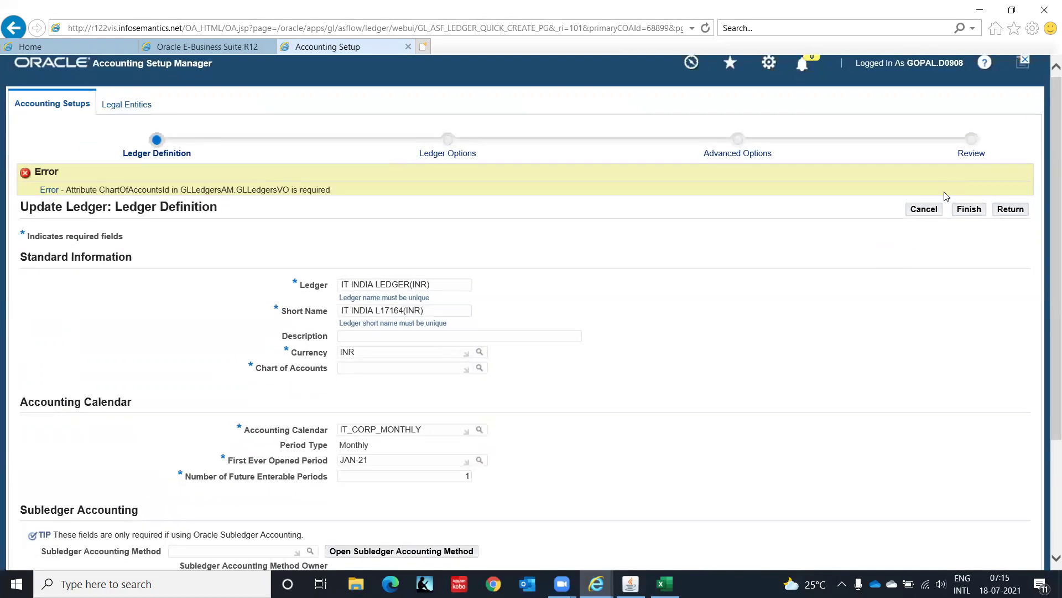
pyautogui.click(925, 210)
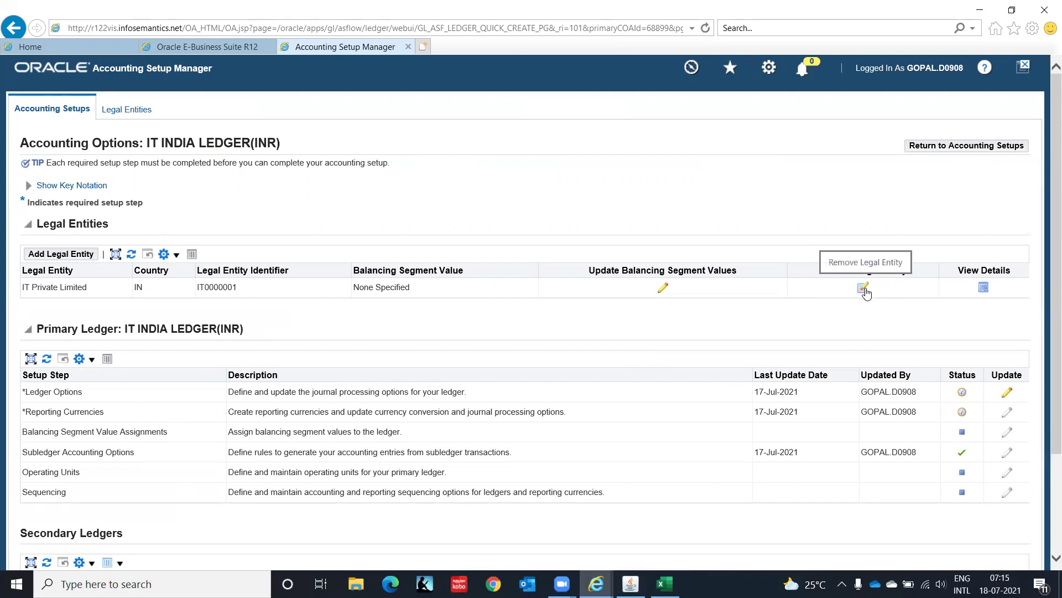
# Remove legal entity IT Private Limited and close the Accounting Setup Manager tab.
pyautogui.click(864, 288)
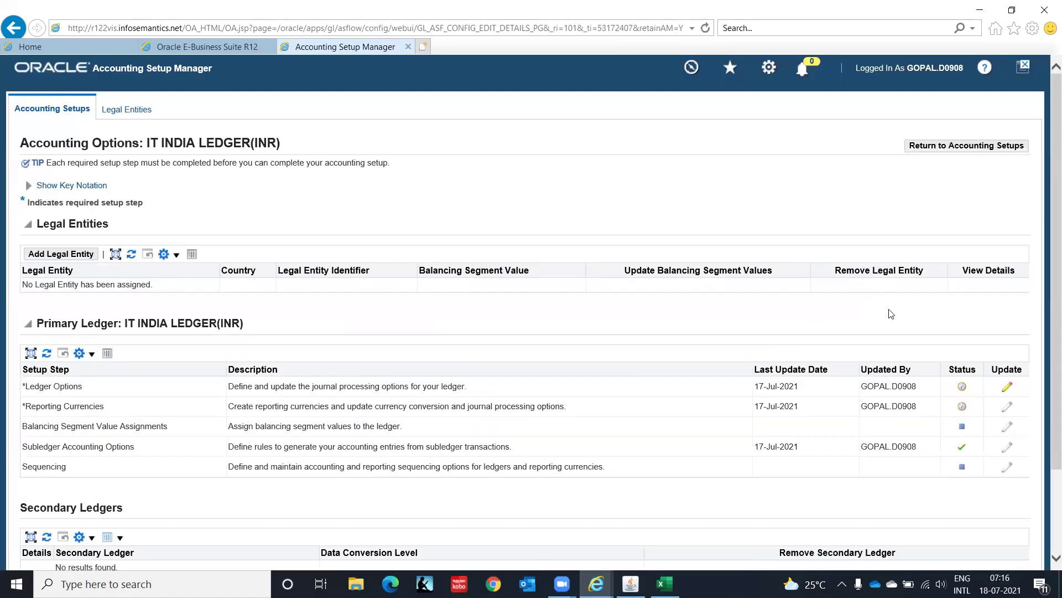
pyautogui.moveTo(1048, 180); pyautogui.dragTo(1047, 340)
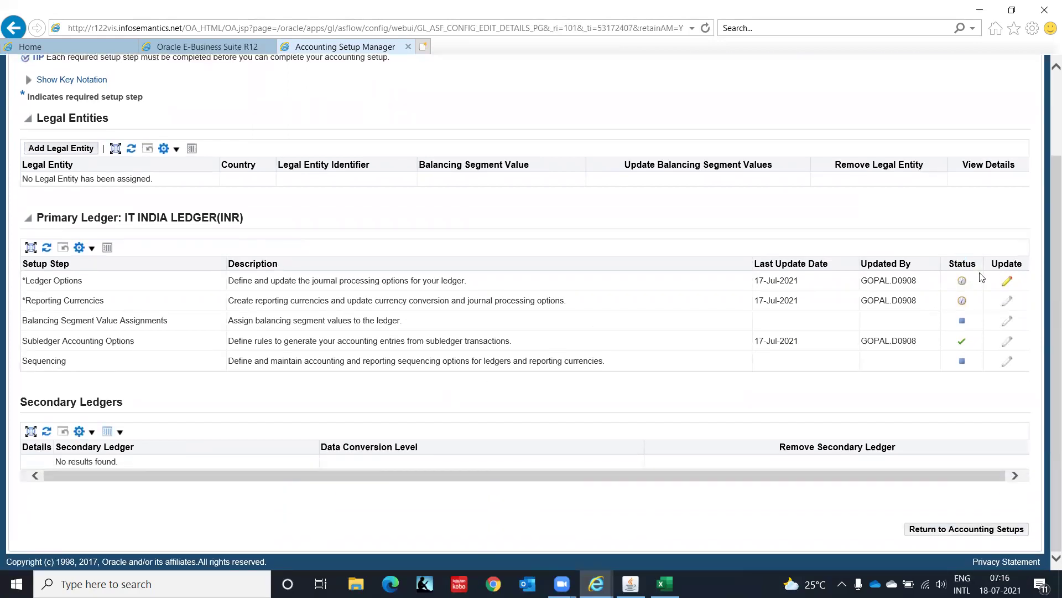
pyautogui.moveTo(1047, 243); pyautogui.dragTo(1046, 15)
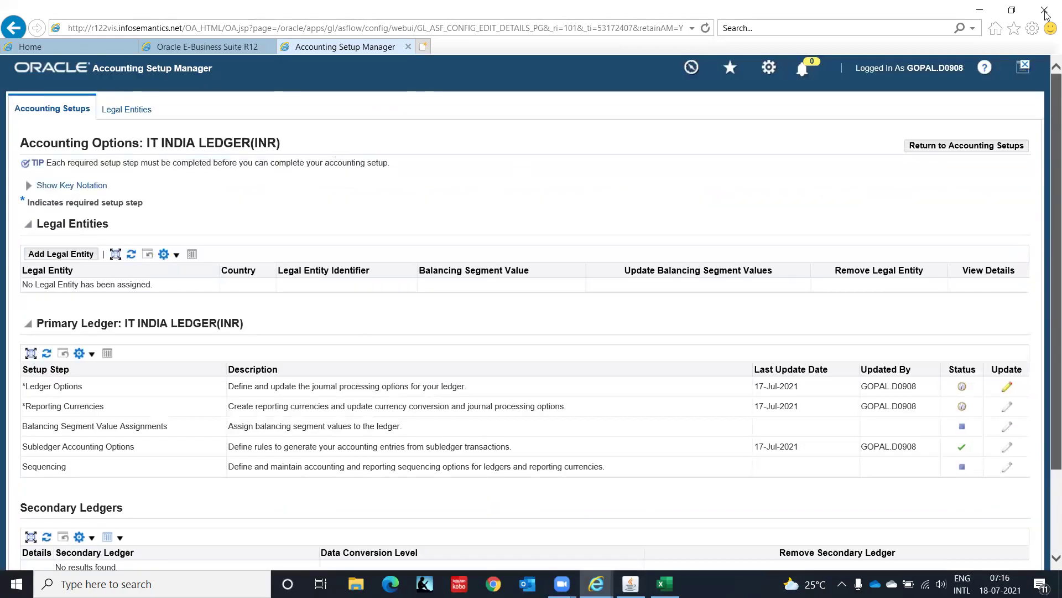
pyautogui.click(408, 49)
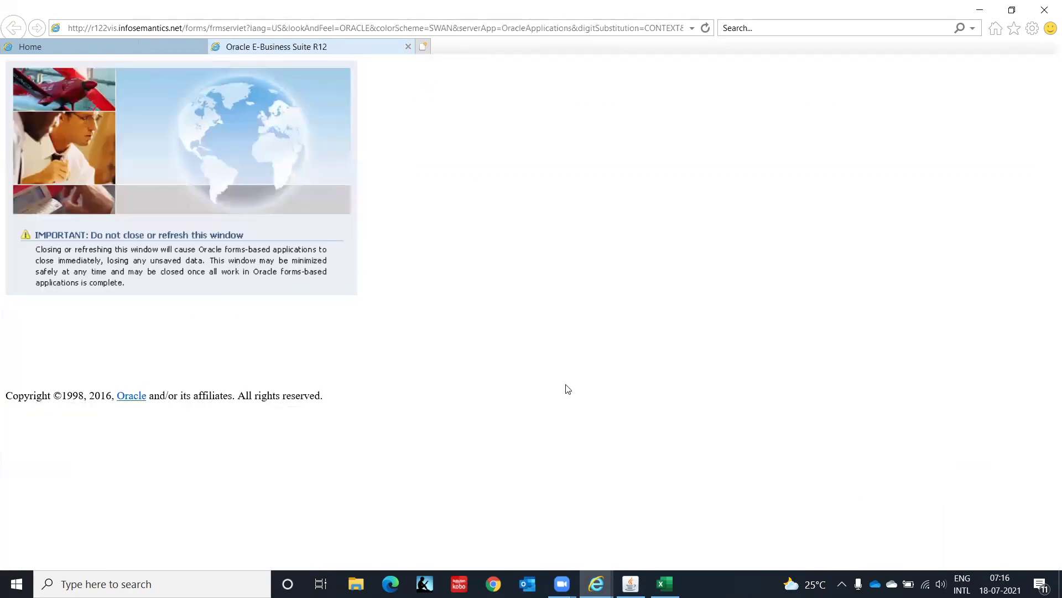
# Open the Key Flexfield Segments form under Flexfields > Key in the setup tree.
pyautogui.click(631, 584)
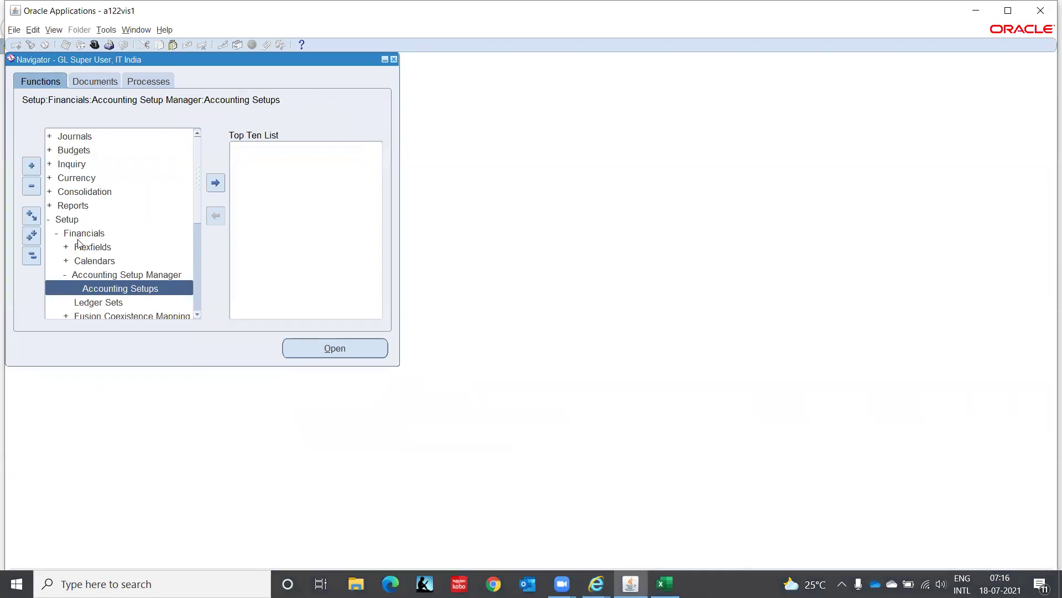
pyautogui.click(82, 247)
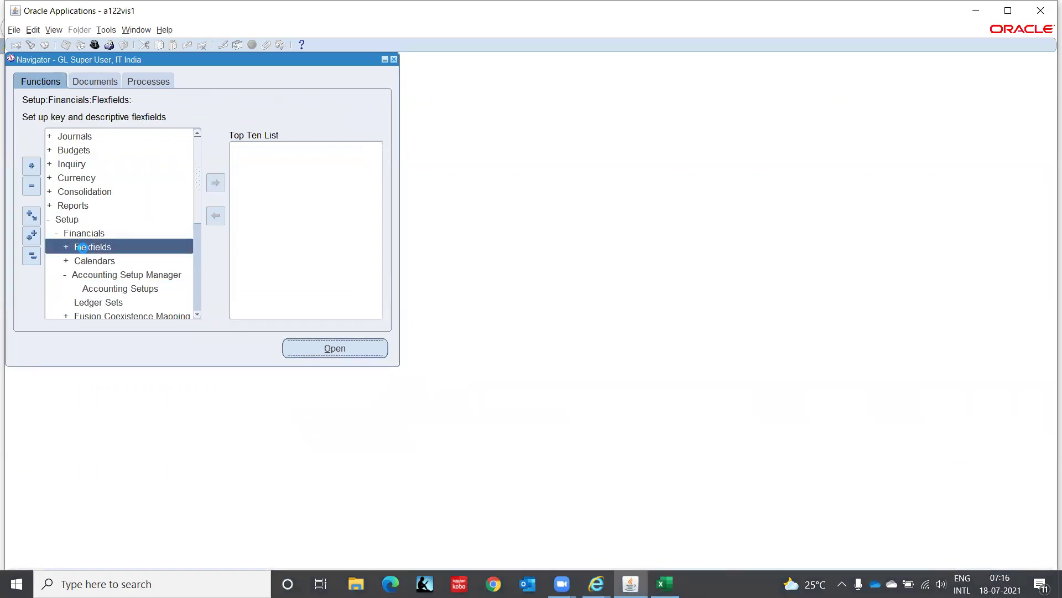
pyautogui.doubleClick(82, 247)
pyautogui.doubleClick(82, 247)
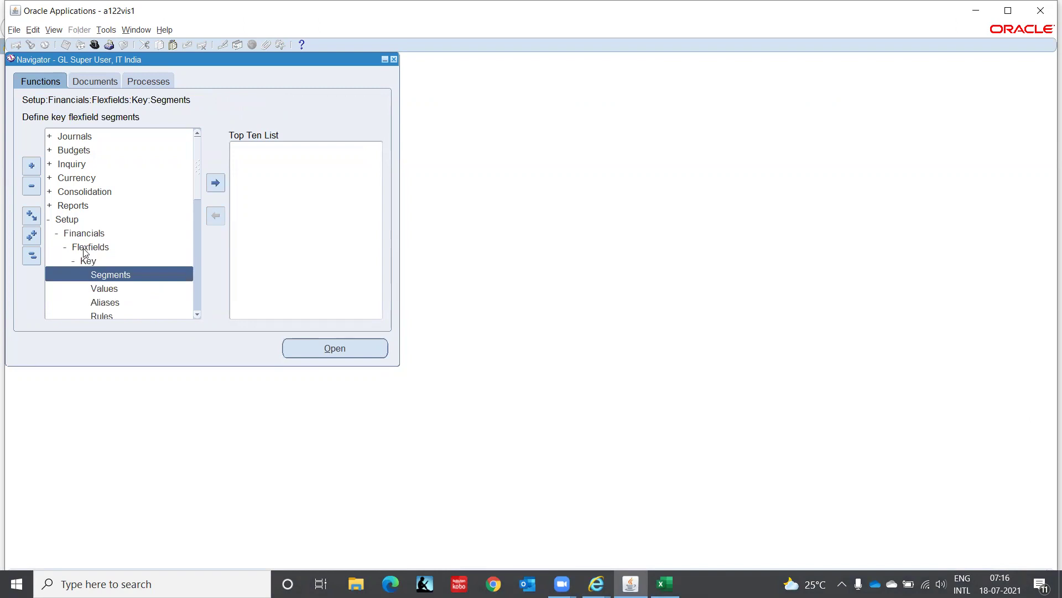
pyautogui.press('Return')
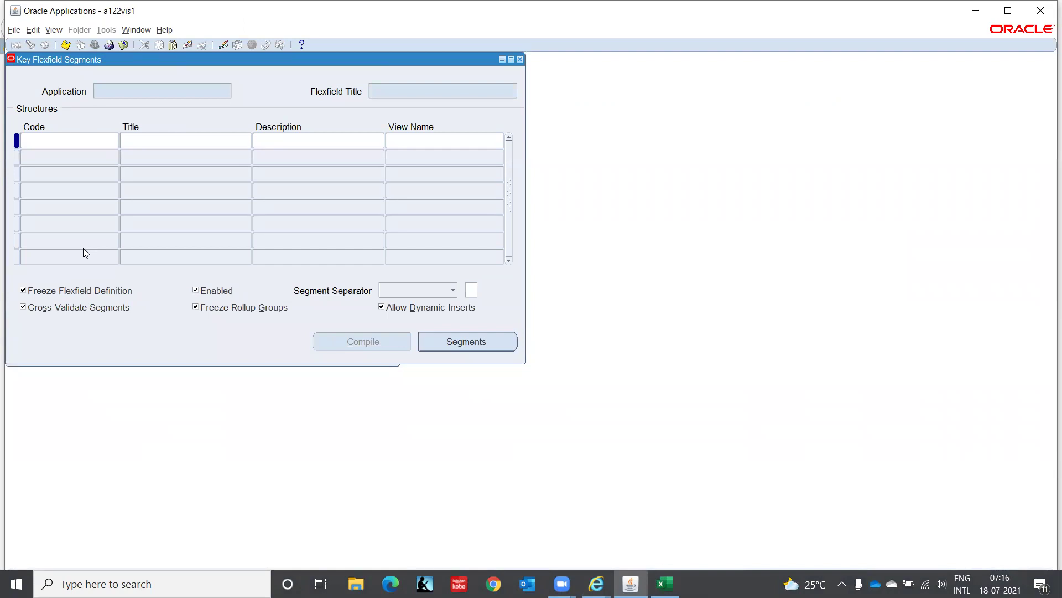
# Query the Gener%Acc% flexfield and find structures with code IT%.
pyautogui.write('Gener%')
pyautogui.write('Acc%')
pyautogui.hotkey('ctrl', 'F11')
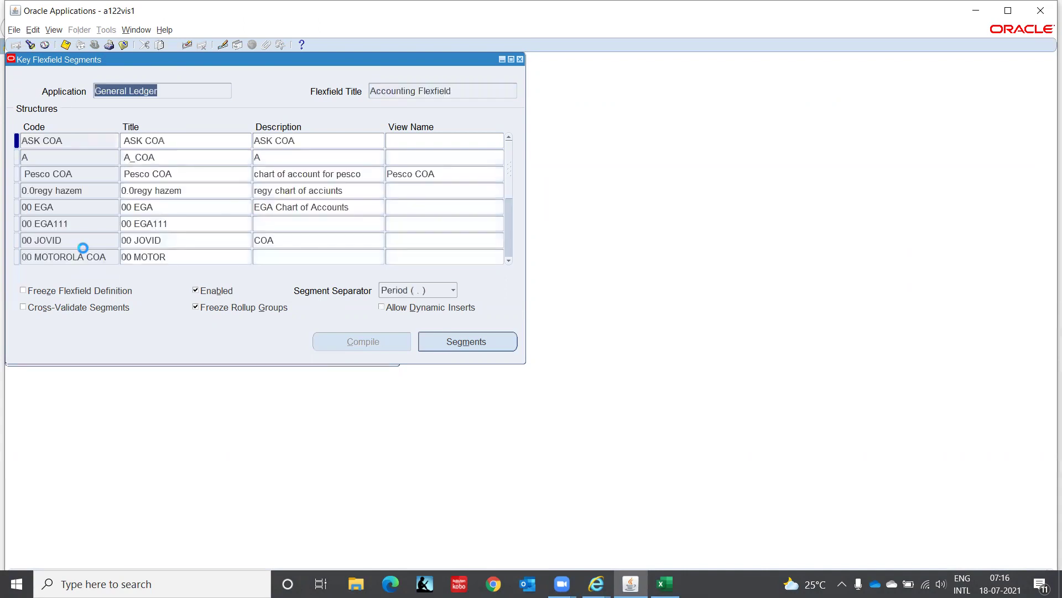
pyautogui.click(86, 143)
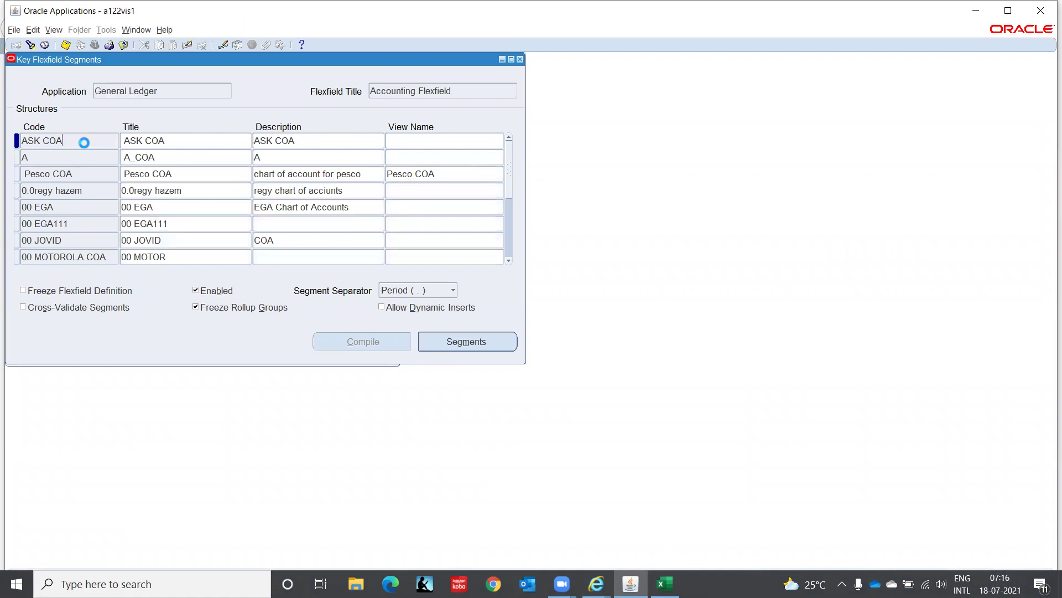
pyautogui.press('F11')
pyautogui.write('IT%')
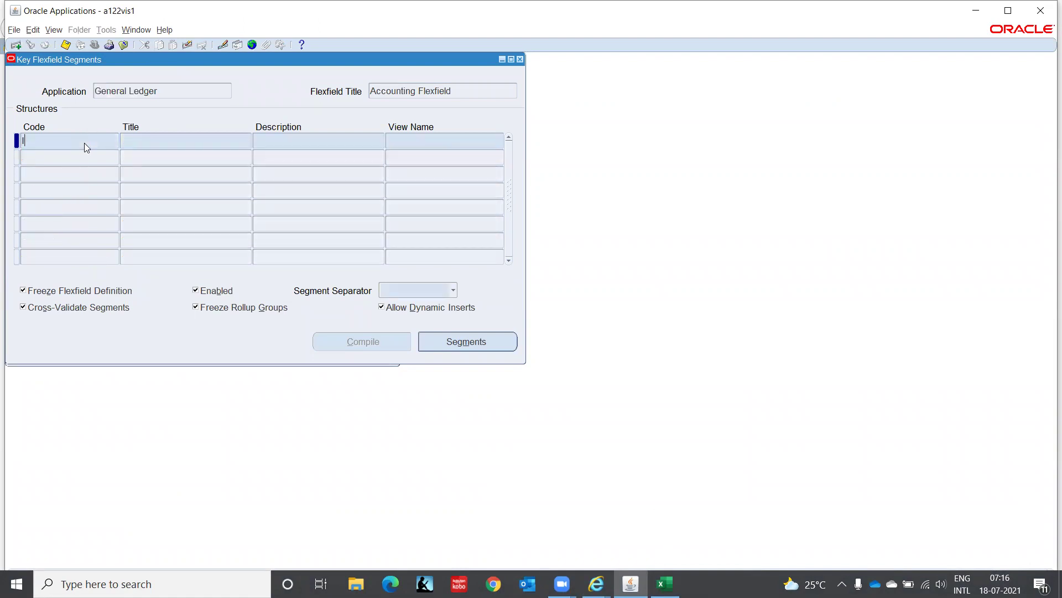
pyautogui.hotkey('ctrl', 'F11')
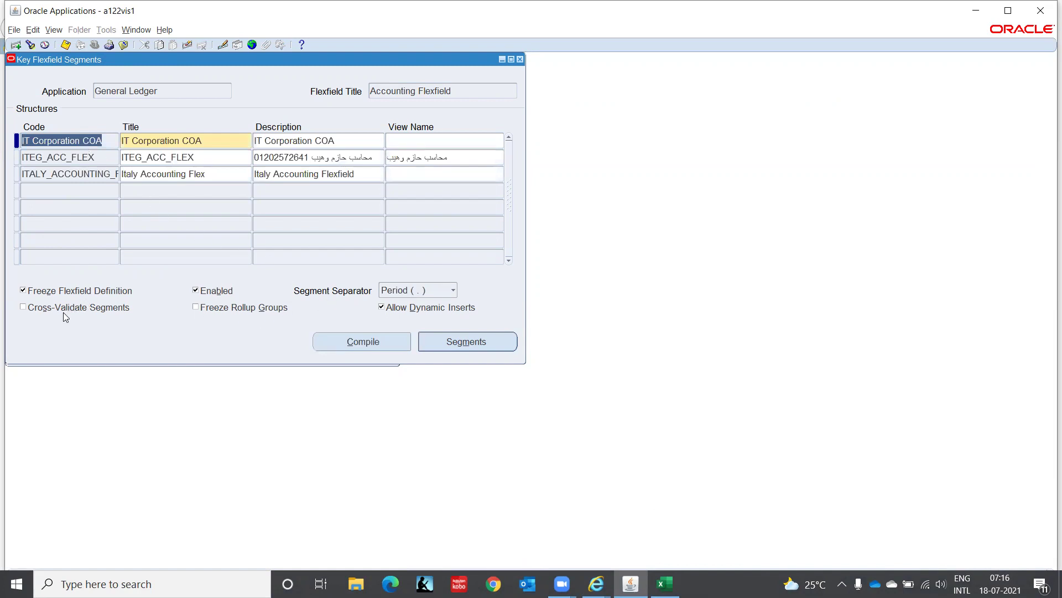
# Unfreeze IT Corporation COA, review its segments, then freeze it again.
pyautogui.click(106, 291)
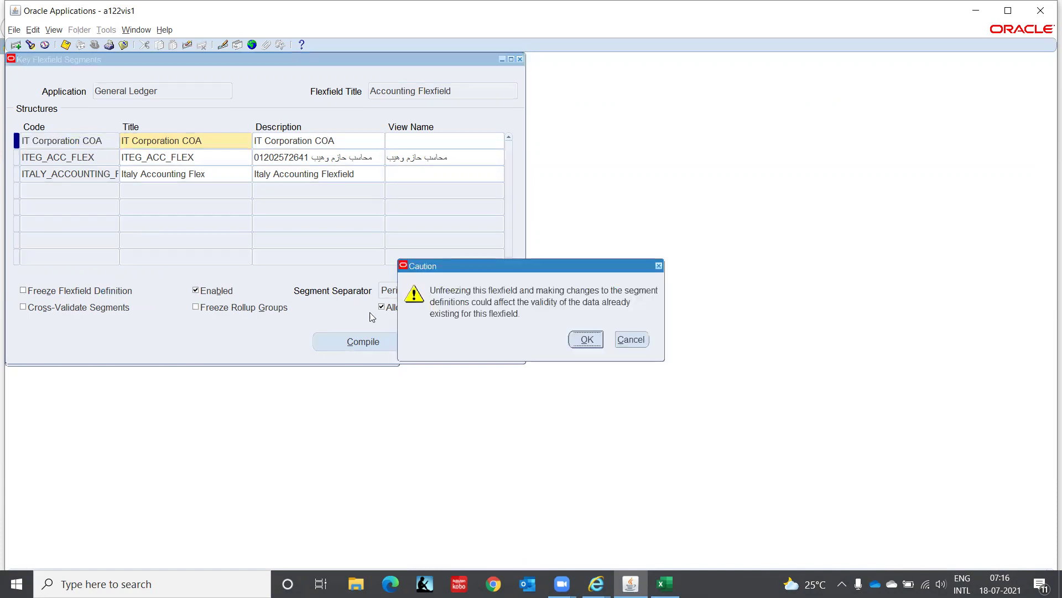
pyautogui.click(587, 339)
pyautogui.click(463, 342)
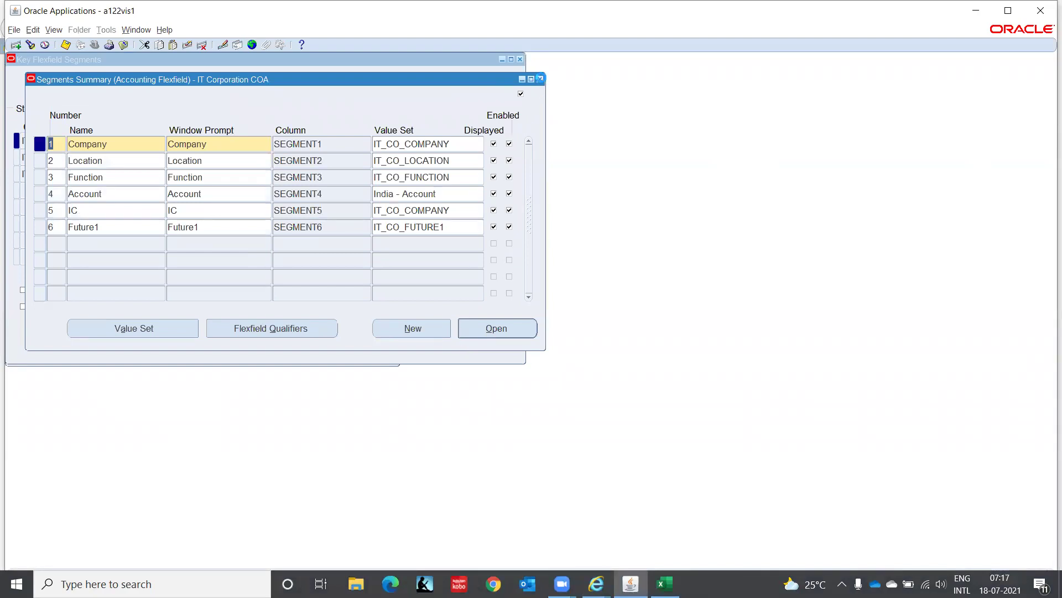
pyautogui.click(540, 79)
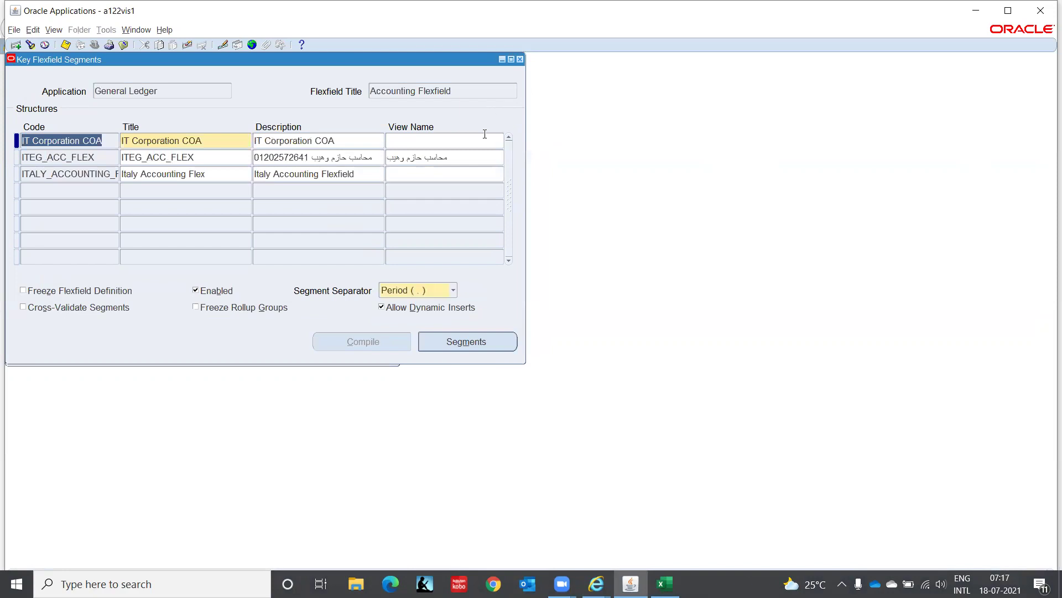
pyautogui.click(110, 293)
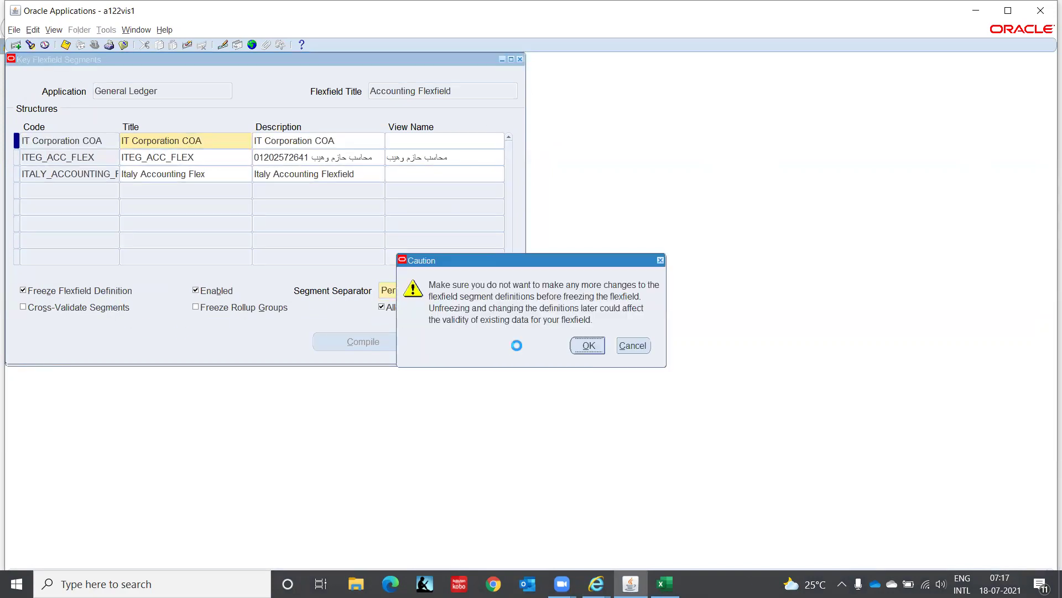
pyautogui.click(592, 345)
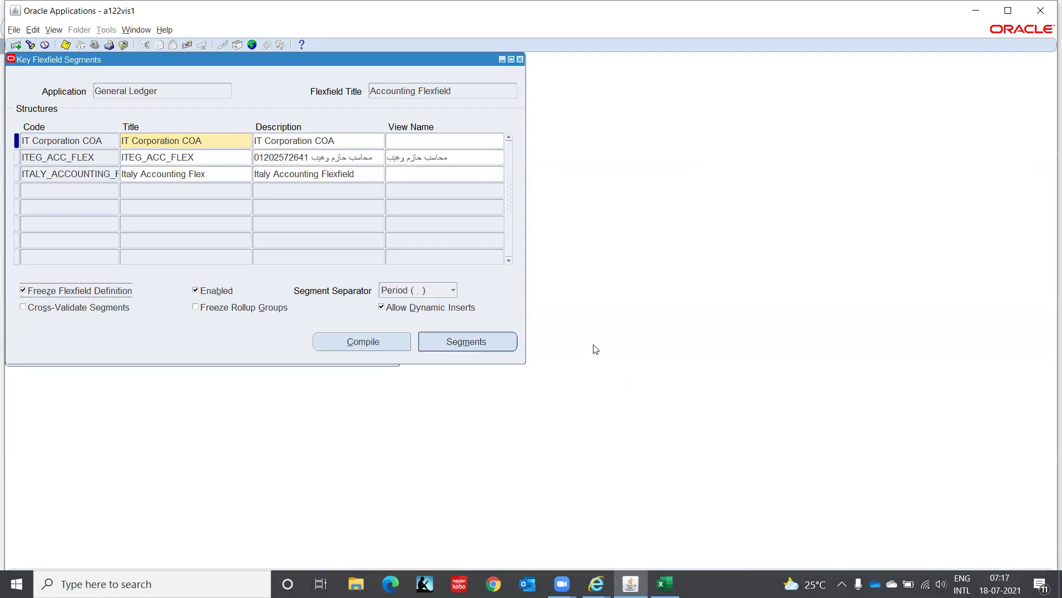
# Compile the IT Corporation COA flexfield and acknowledge the success message.
pyautogui.click(374, 337)
pyautogui.click(579, 331)
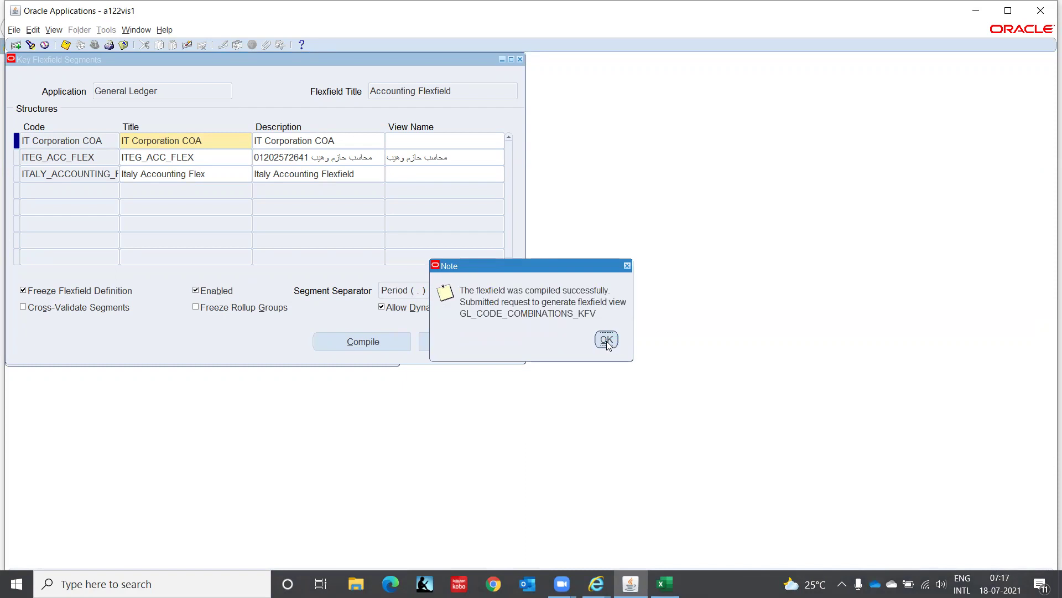
pyautogui.click(606, 340)
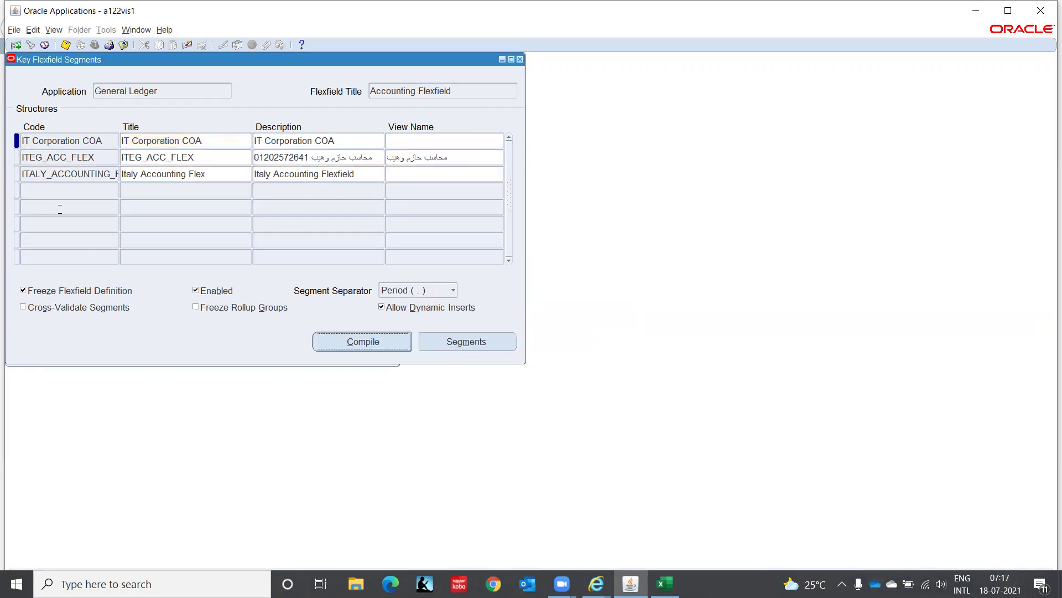
# Find recent requests in View > Requests and check the Compile Key Flexfields output and log.
pyautogui.click(53, 30)
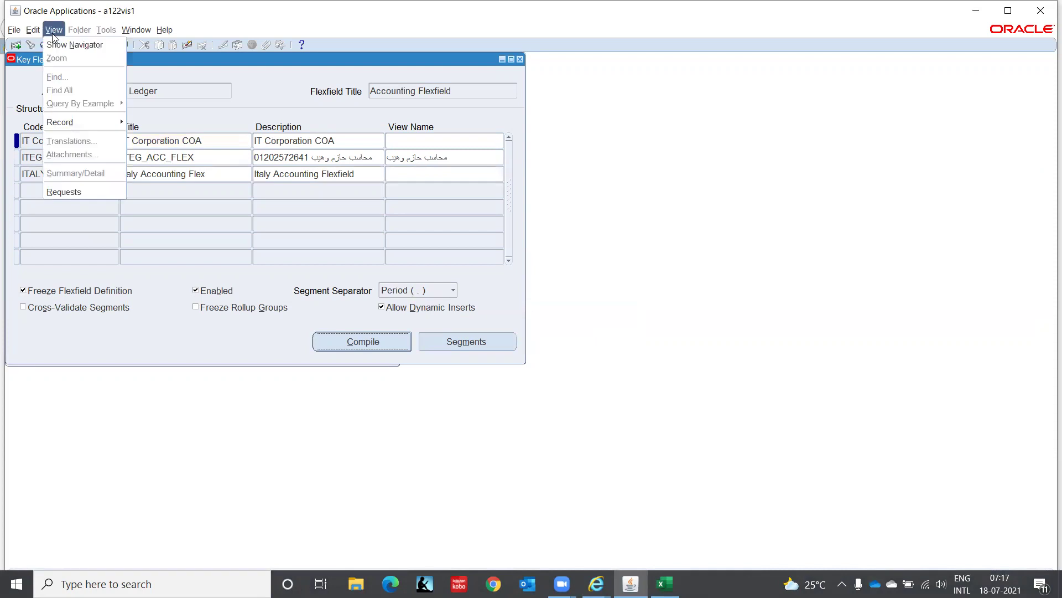
pyautogui.click(72, 192)
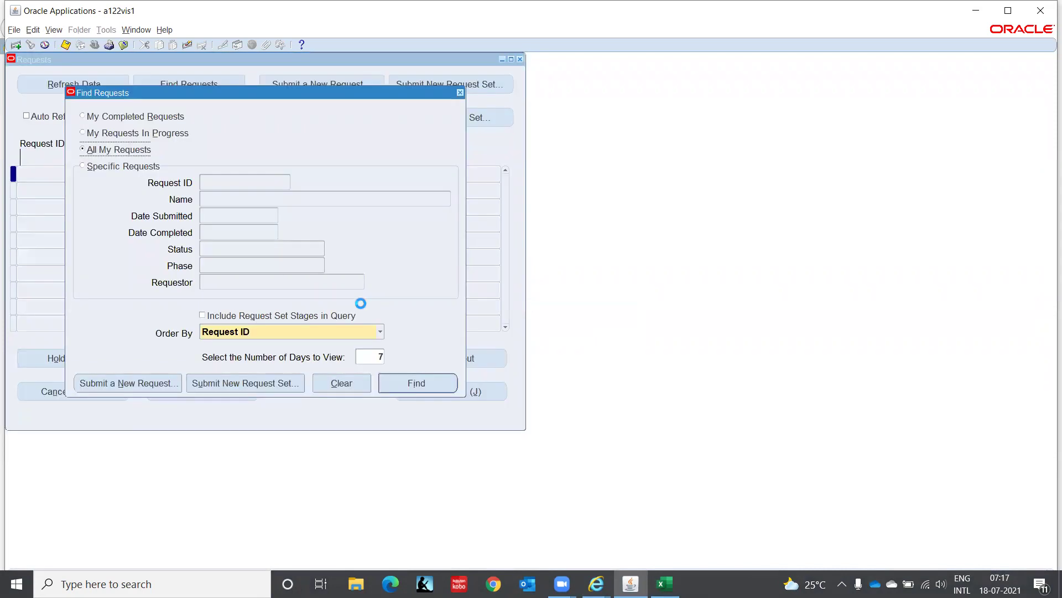
pyautogui.click(420, 383)
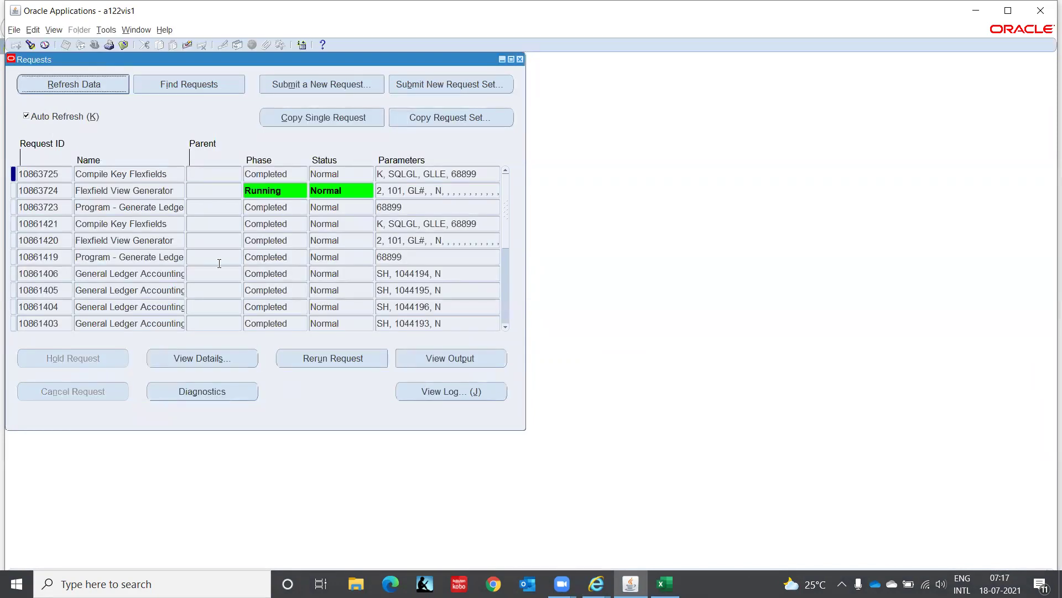
pyautogui.click(99, 86)
pyautogui.click(431, 359)
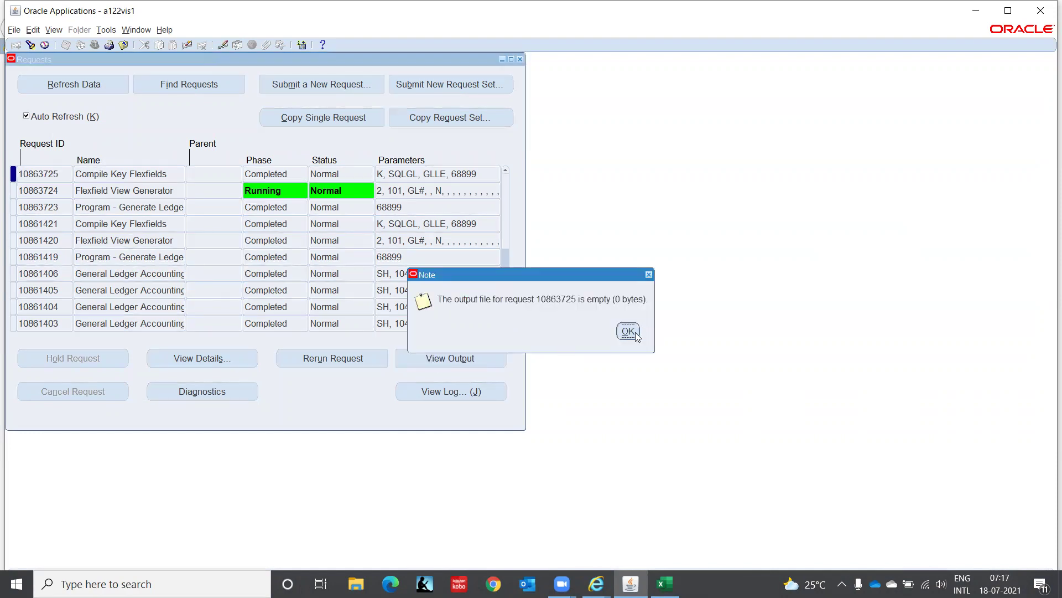
pyautogui.click(628, 331)
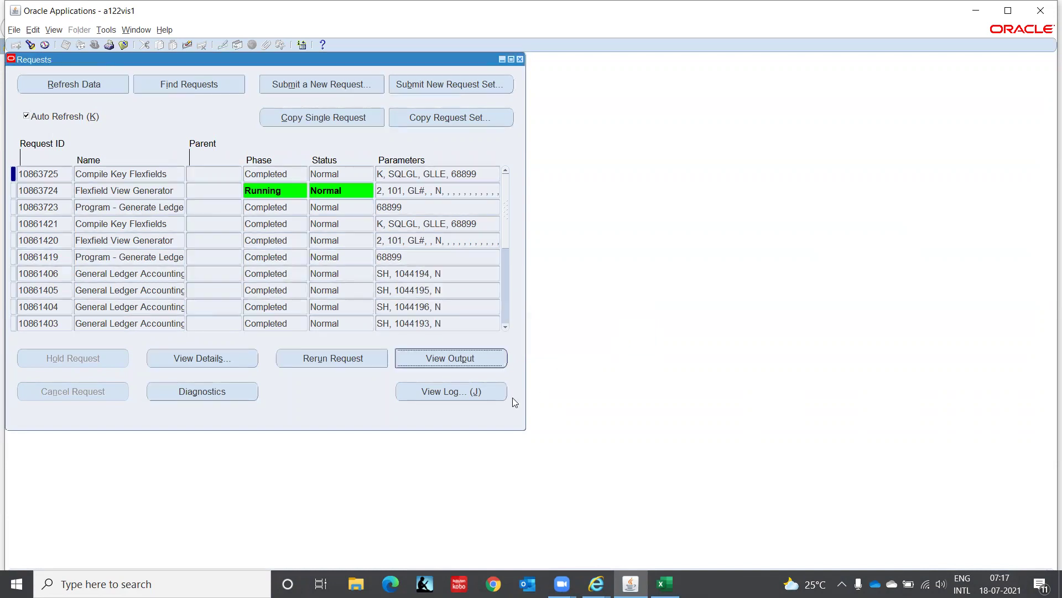
pyautogui.click(469, 393)
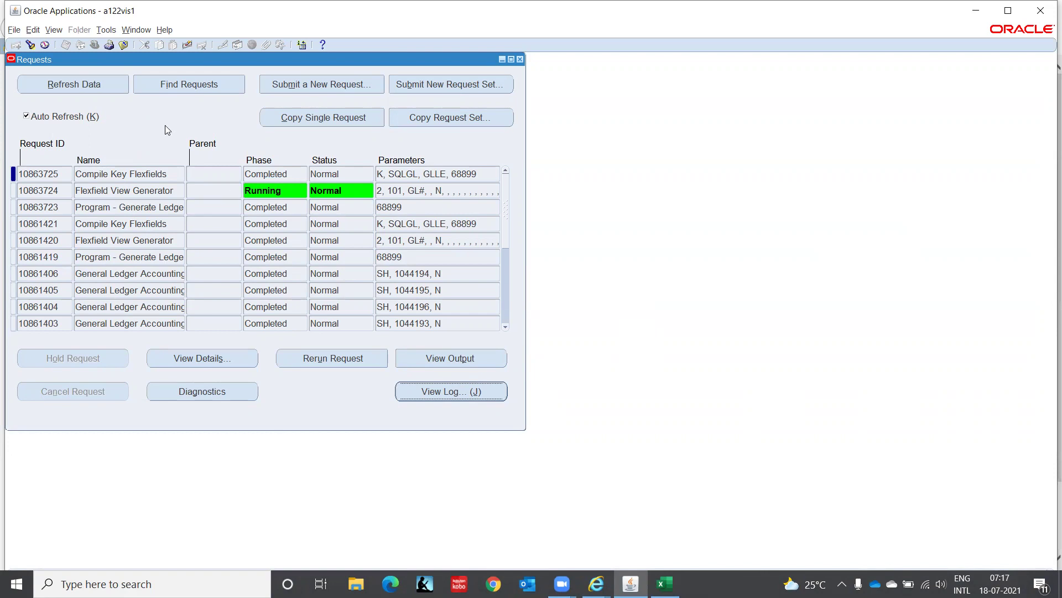
# Refresh until Flexfield View Generator completes, then view its output and log.
pyautogui.click(112, 86)
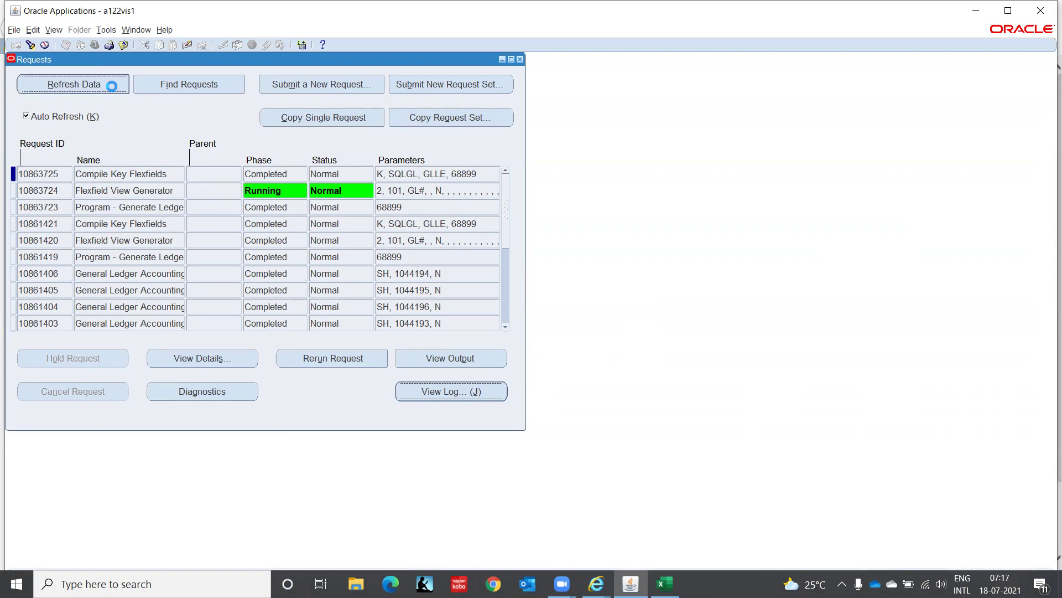
pyautogui.click(64, 188)
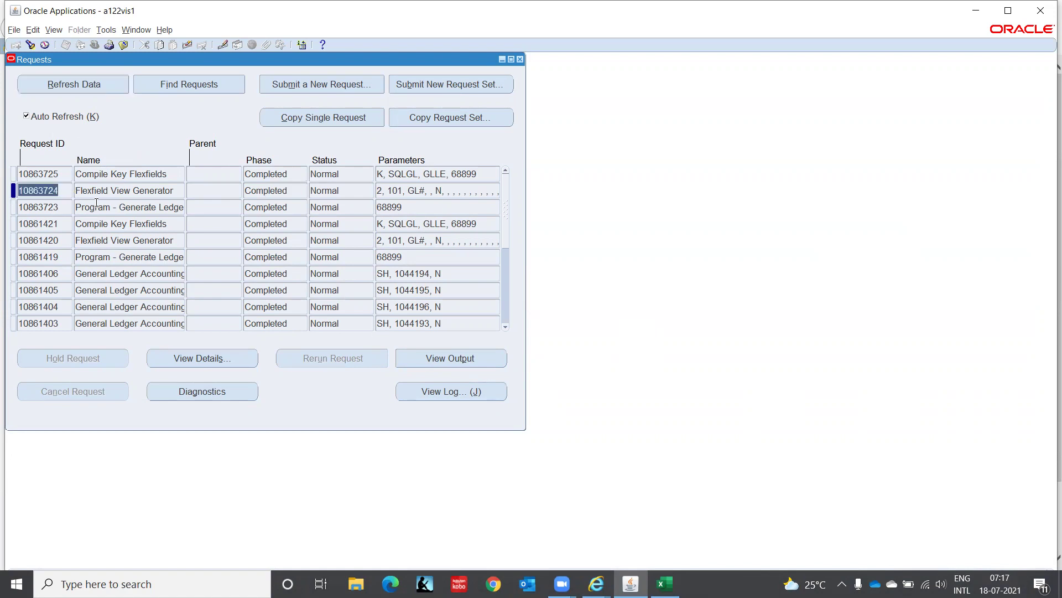
pyautogui.click(426, 365)
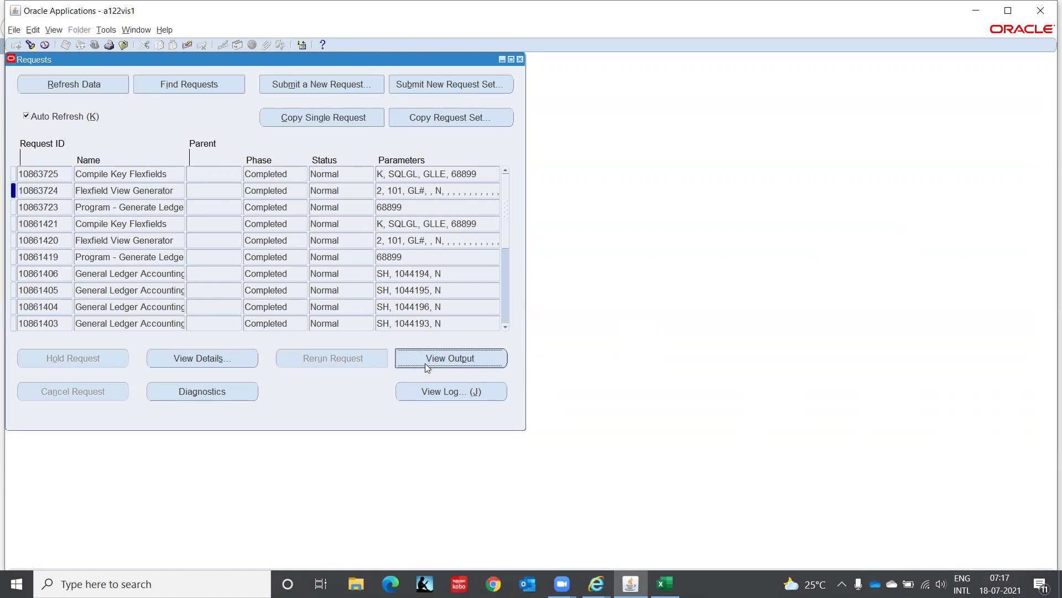
pyautogui.click(437, 393)
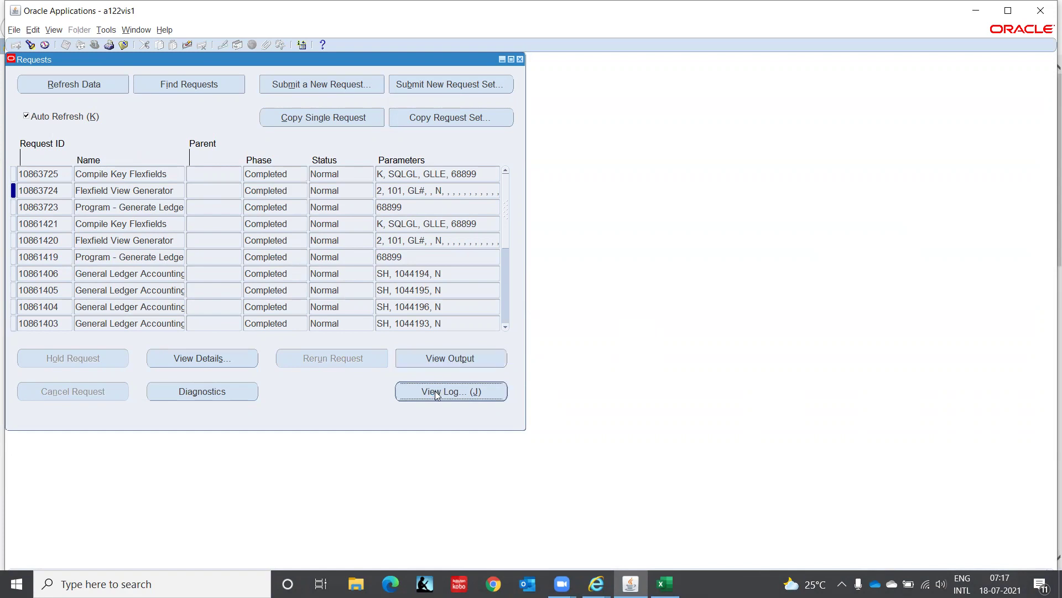
# Note structure 68899 in the browser log, then select earlier requests 10861420 and Generate Ledger.
pyautogui.click(596, 583)
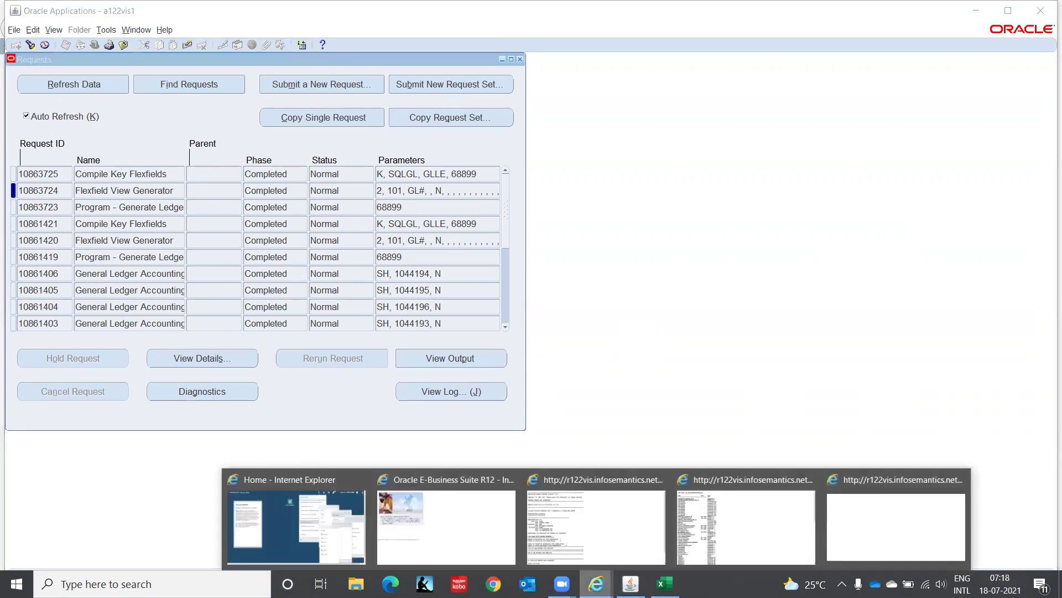
pyautogui.click(587, 529)
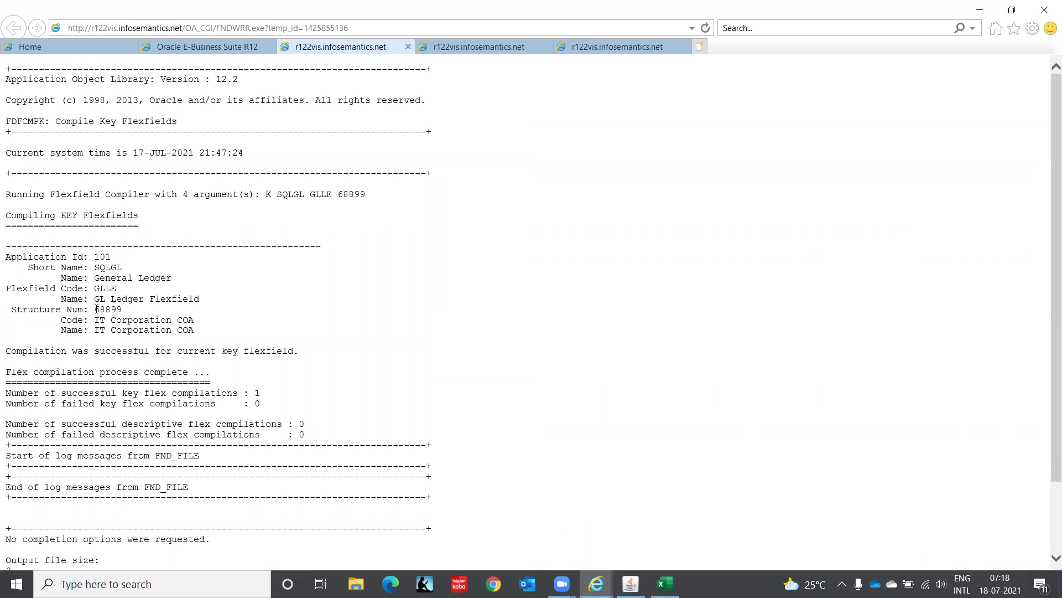
pyautogui.moveTo(95, 309); pyautogui.dragTo(121, 311)
pyautogui.click(630, 584)
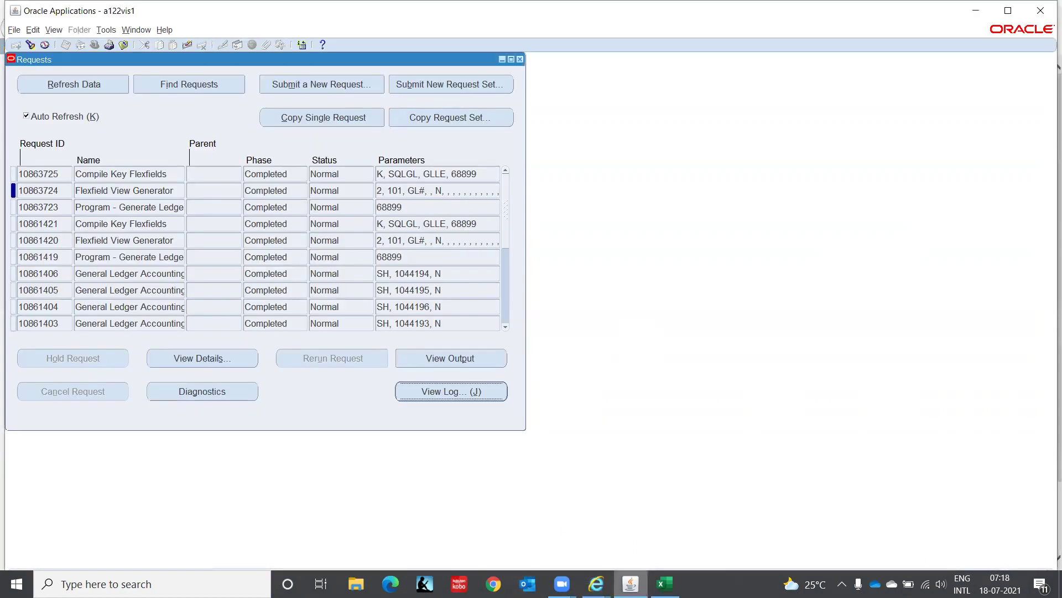
pyautogui.click(68, 241)
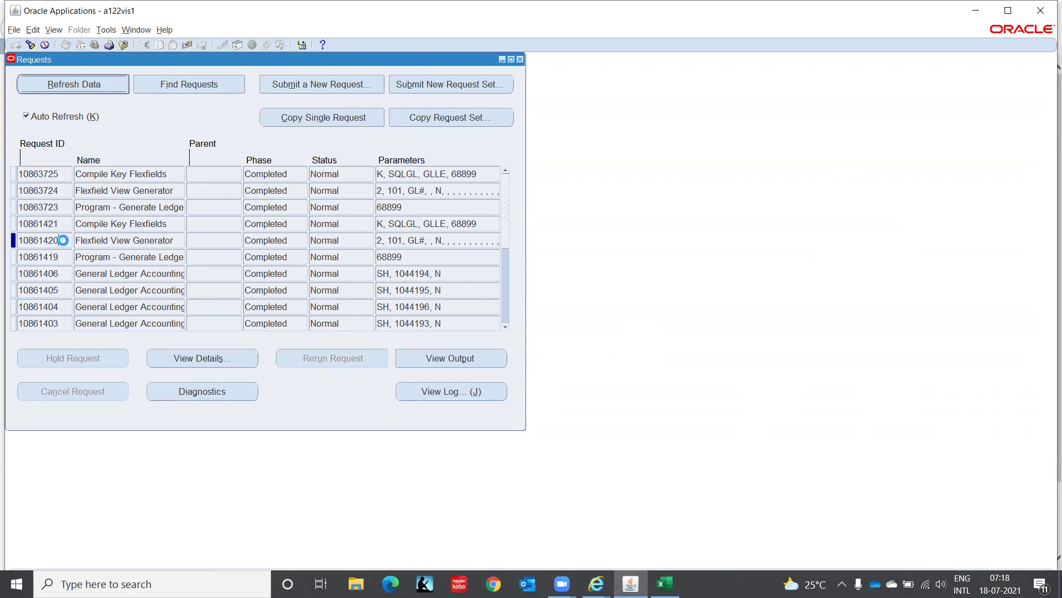
pyautogui.doubleClick(67, 242)
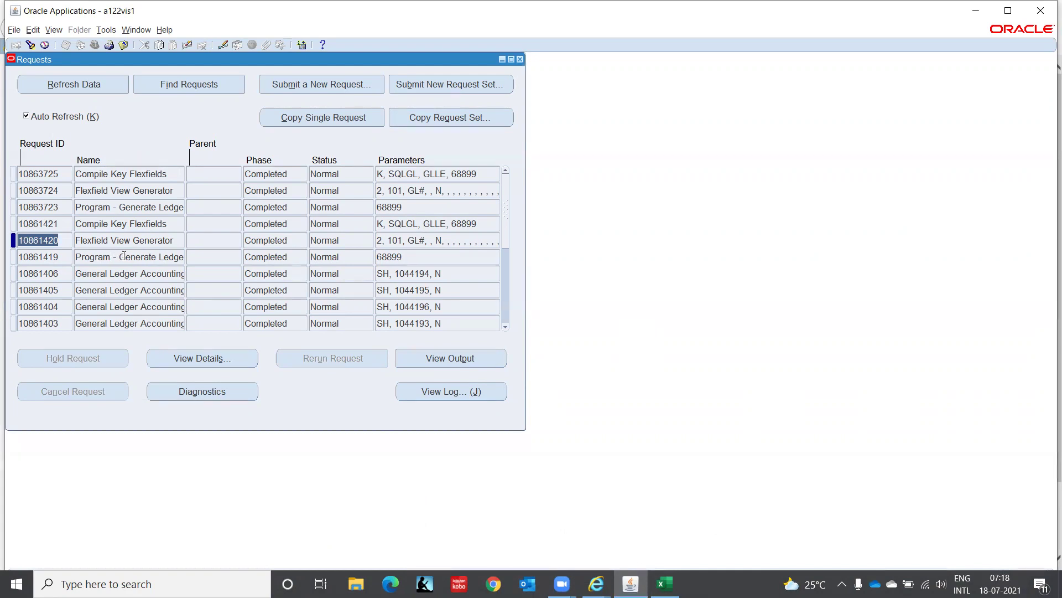
pyautogui.click(123, 256)
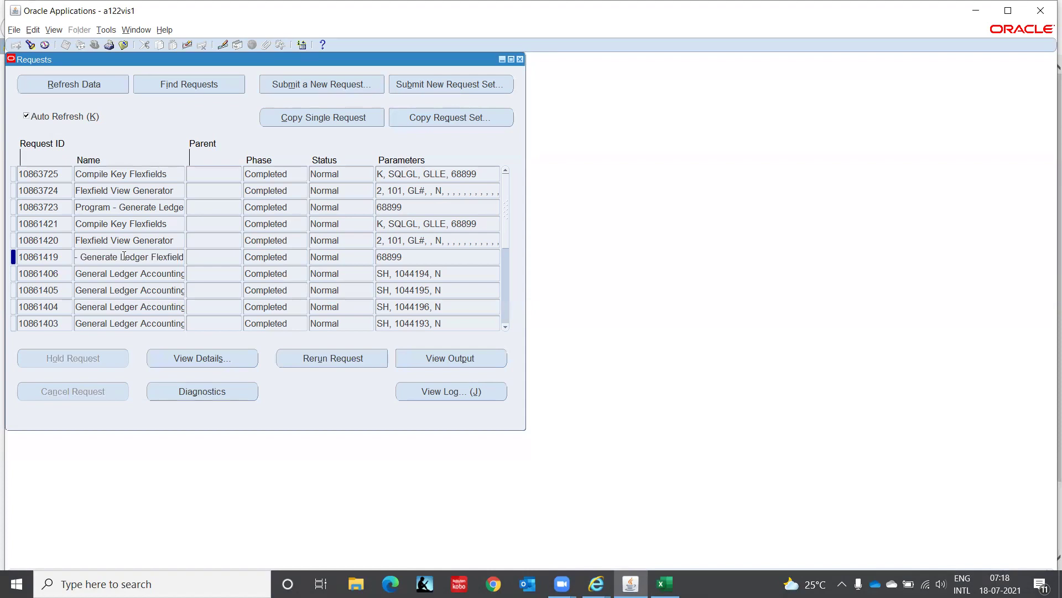
# Open request 10863723's output and log and read its existing-structure note.
pyautogui.click(65, 207)
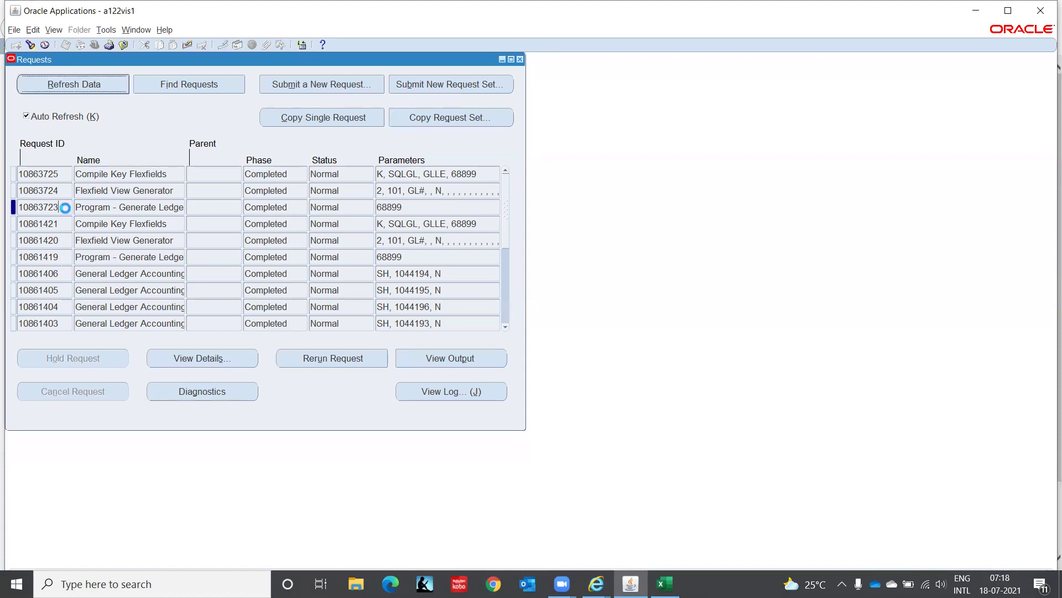
pyautogui.click(437, 356)
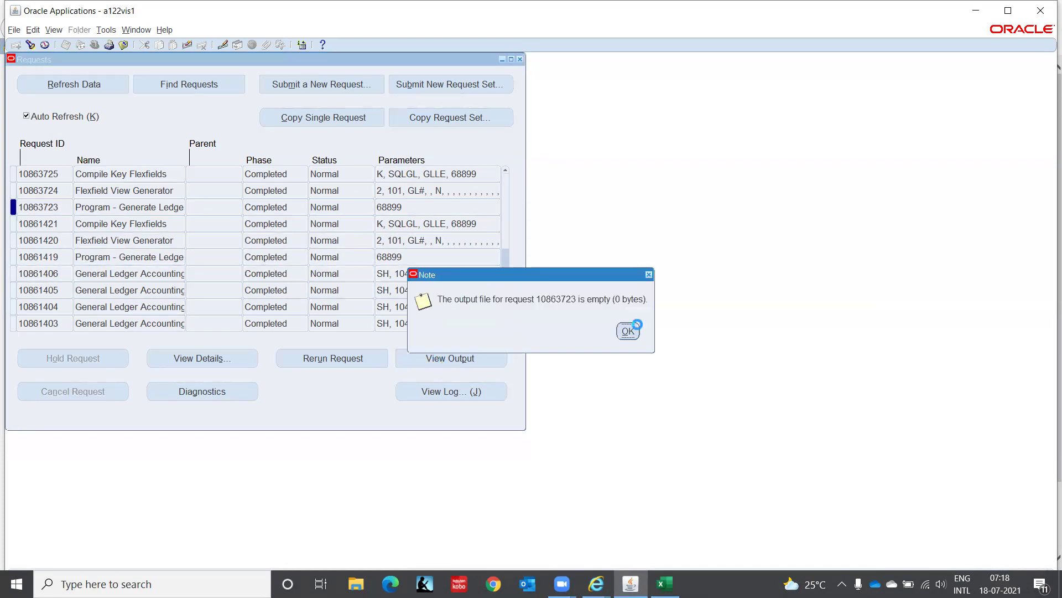
pyautogui.click(628, 331)
pyautogui.click(477, 391)
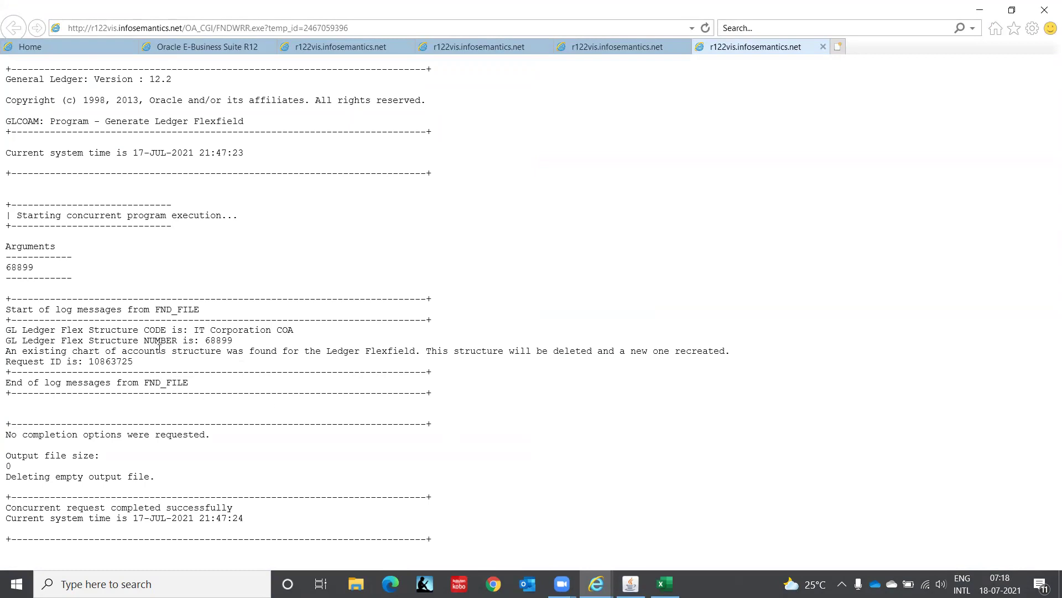
pyautogui.moveTo(172, 350); pyautogui.dragTo(402, 352)
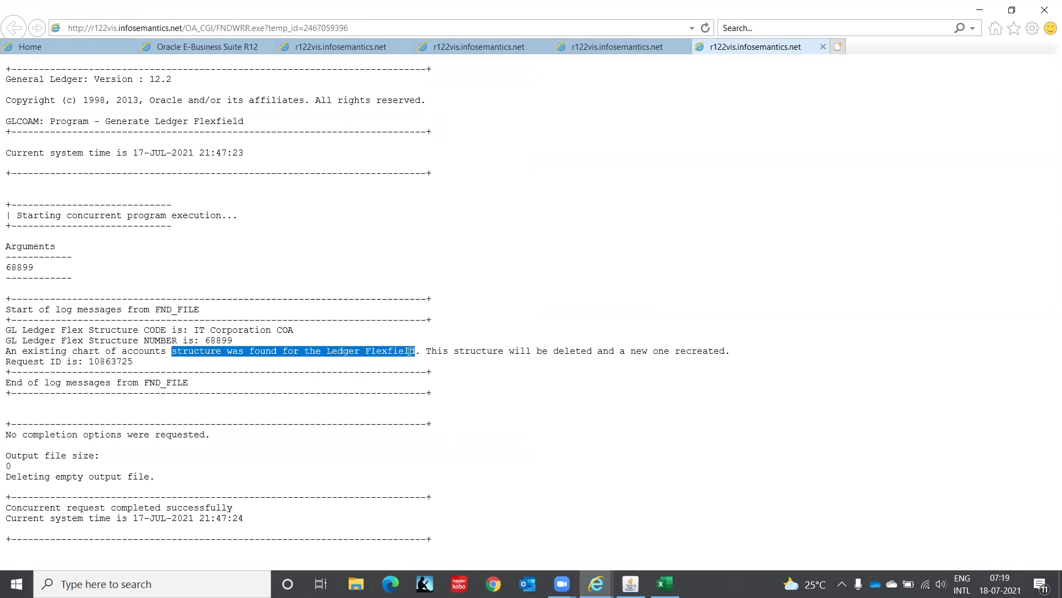
pyautogui.moveTo(410, 352); pyautogui.dragTo(530, 372)
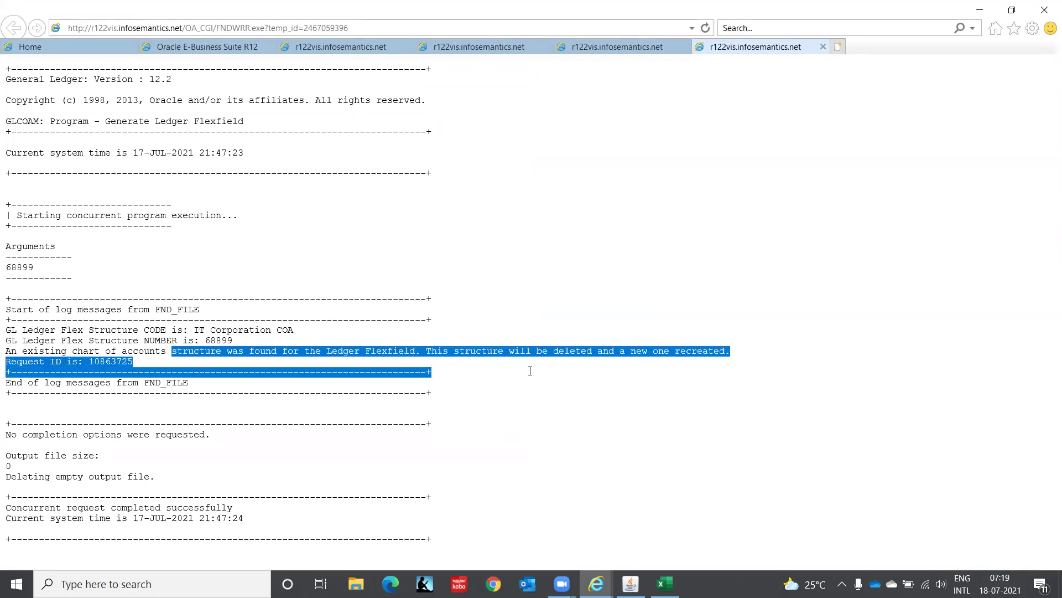
pyautogui.click(530, 370)
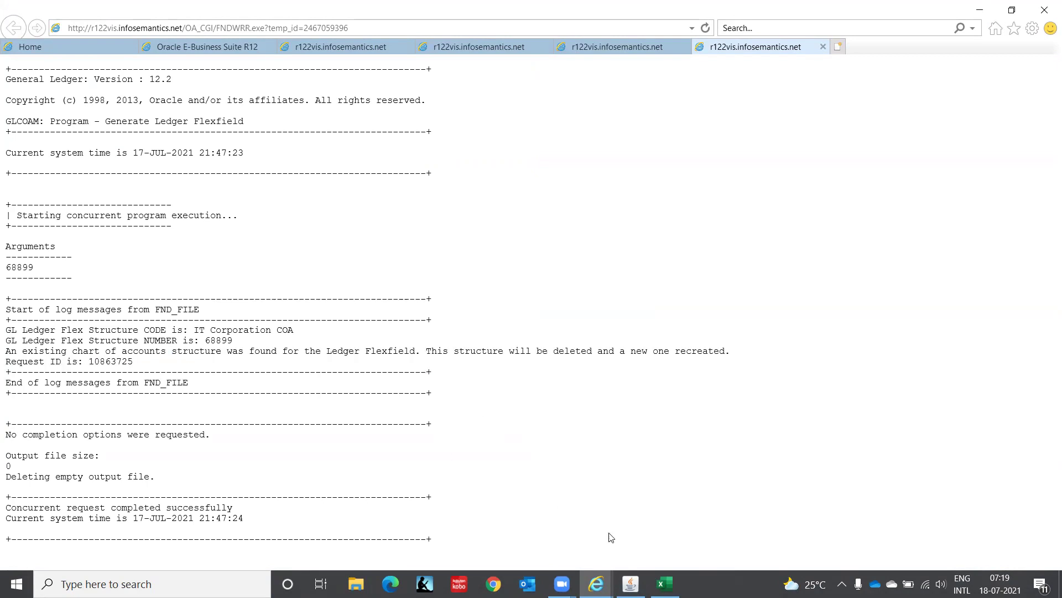
pyautogui.click(630, 584)
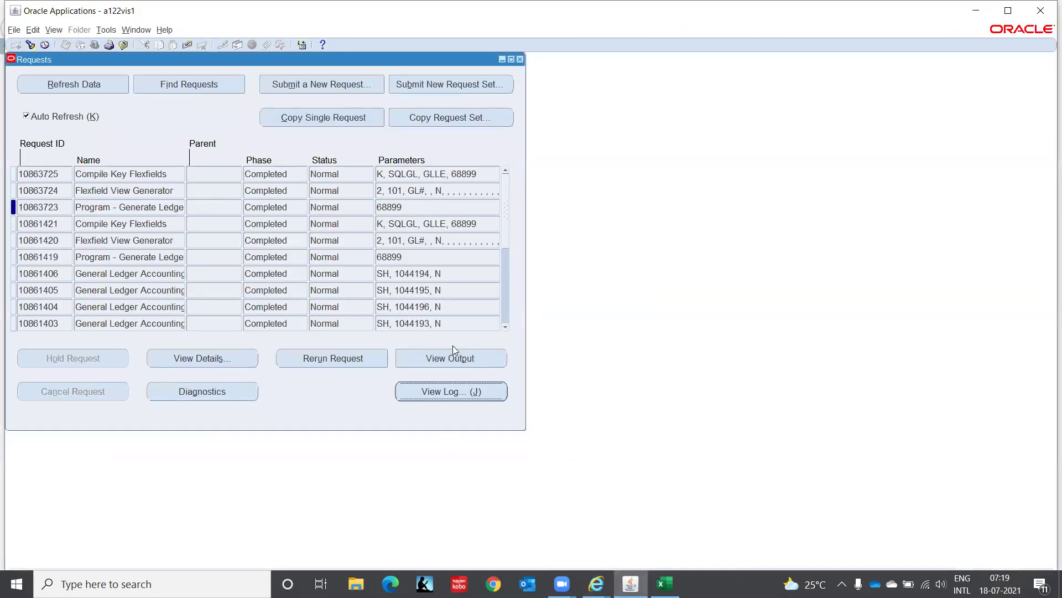
# Open the log of request 10861419 and the output and log of request 10861420.
pyautogui.click(68, 255)
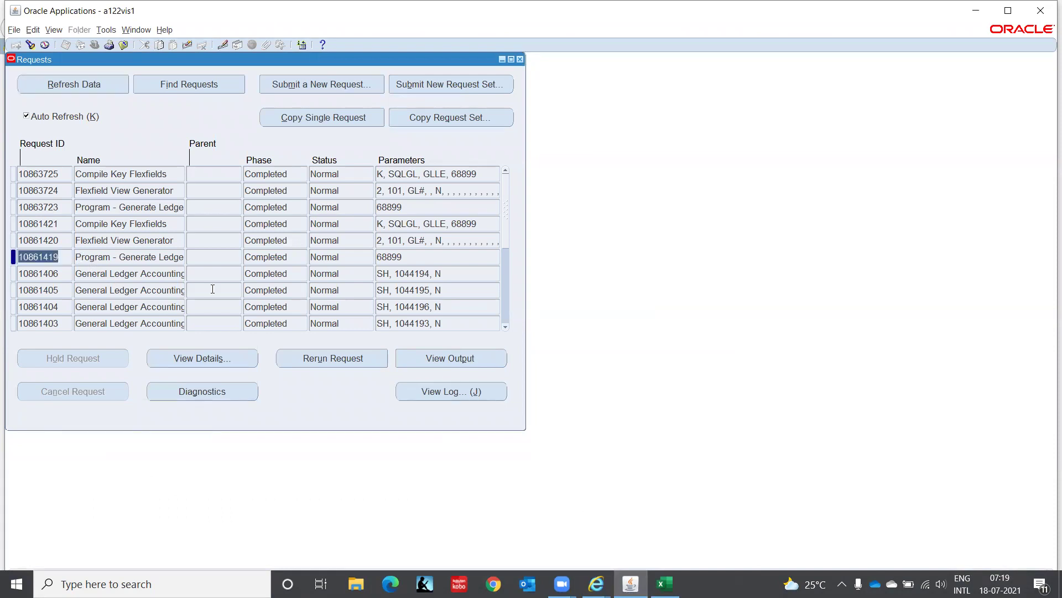
pyautogui.click(474, 391)
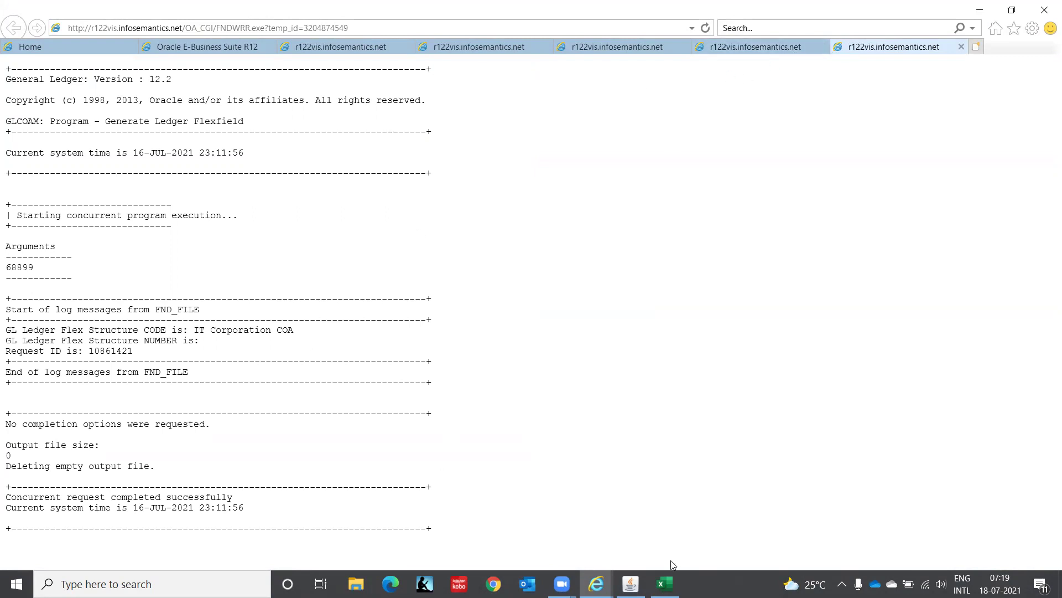
pyautogui.click(631, 584)
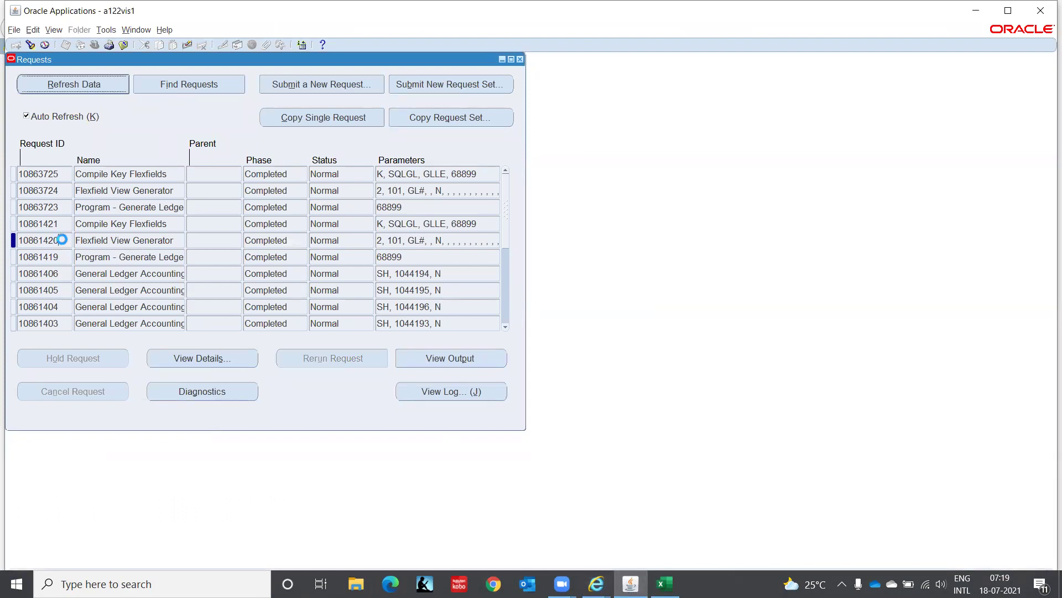
pyautogui.click(63, 239)
pyautogui.click(442, 361)
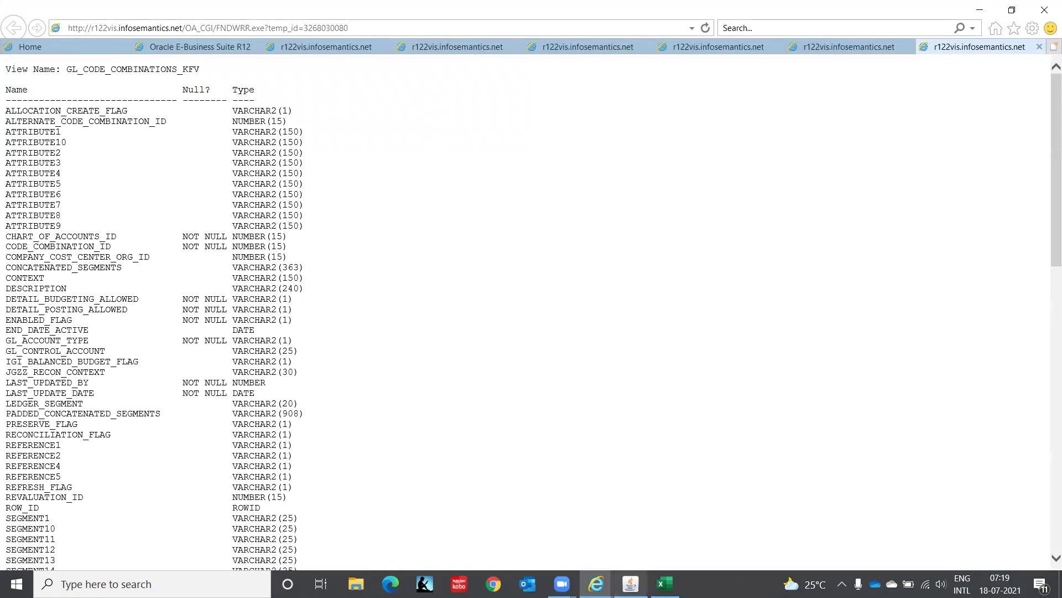
pyautogui.click(631, 584)
pyautogui.click(461, 392)
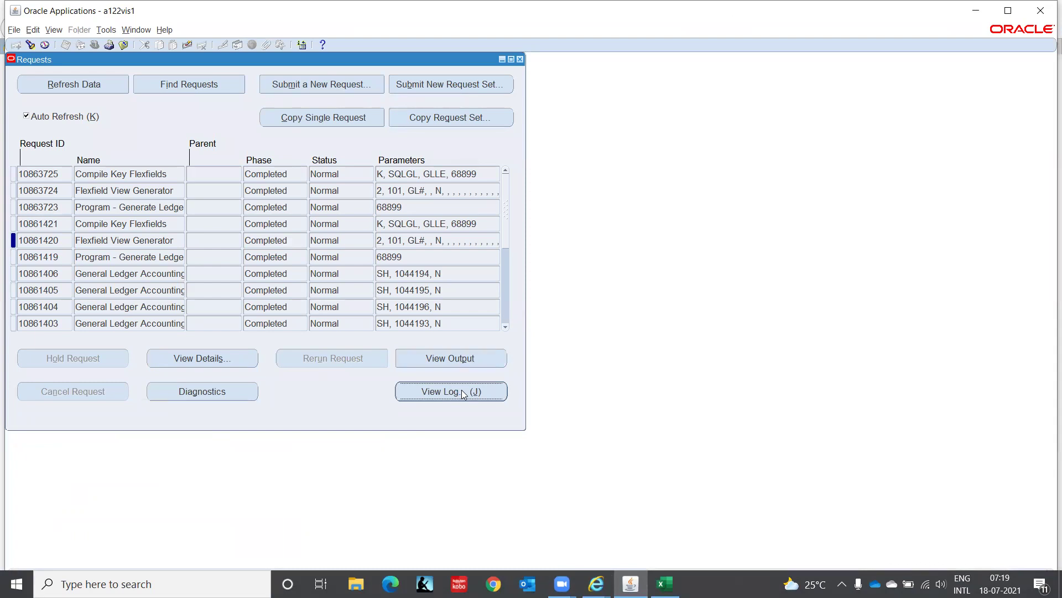
# Open the Compile Key Flexfields log of request 10861421 in the browser.
pyautogui.click(70, 223)
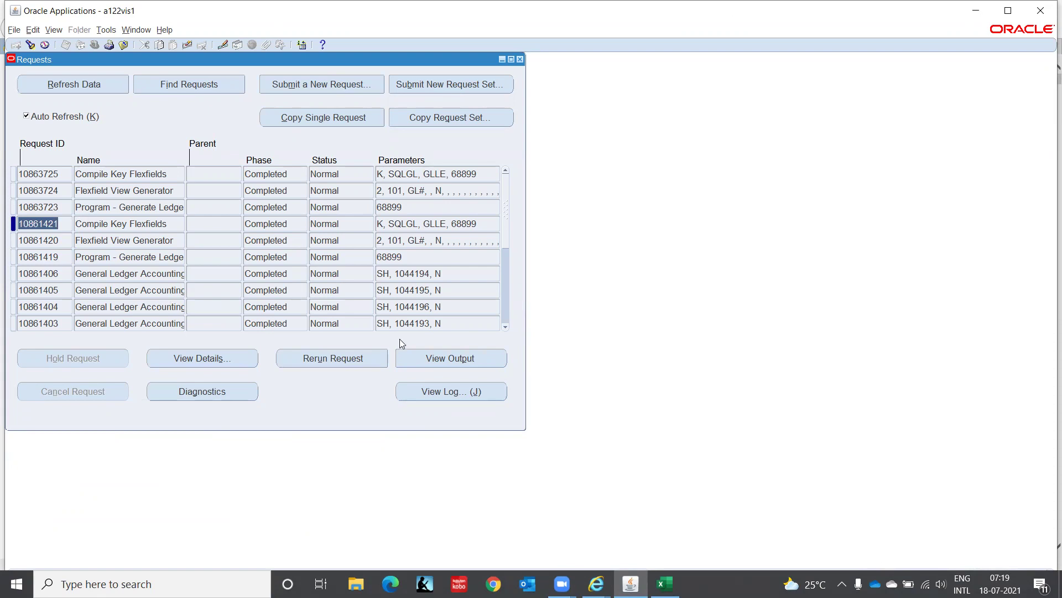
pyautogui.click(465, 395)
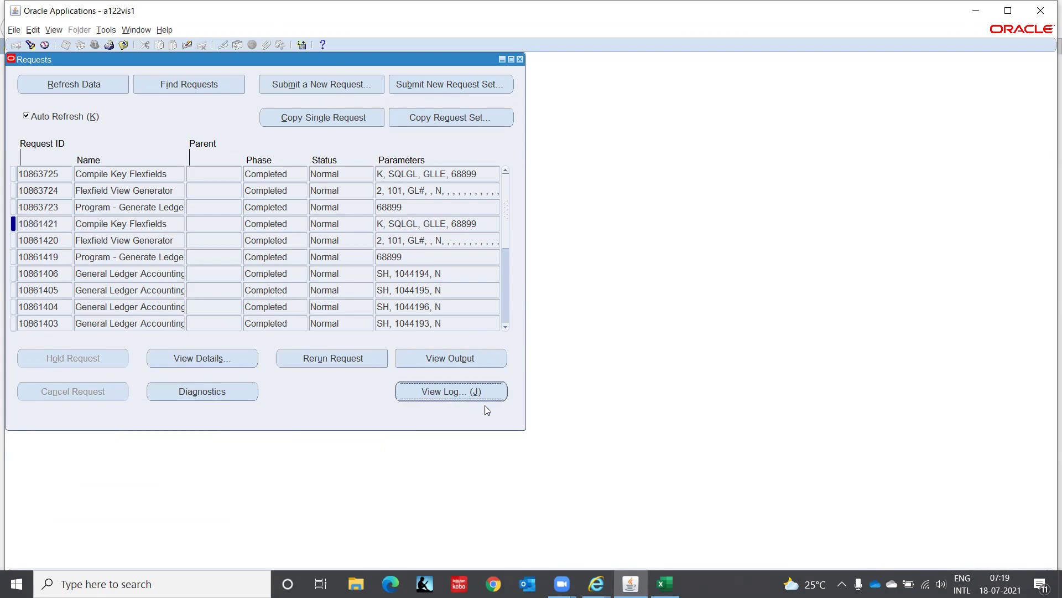
pyautogui.click(596, 584)
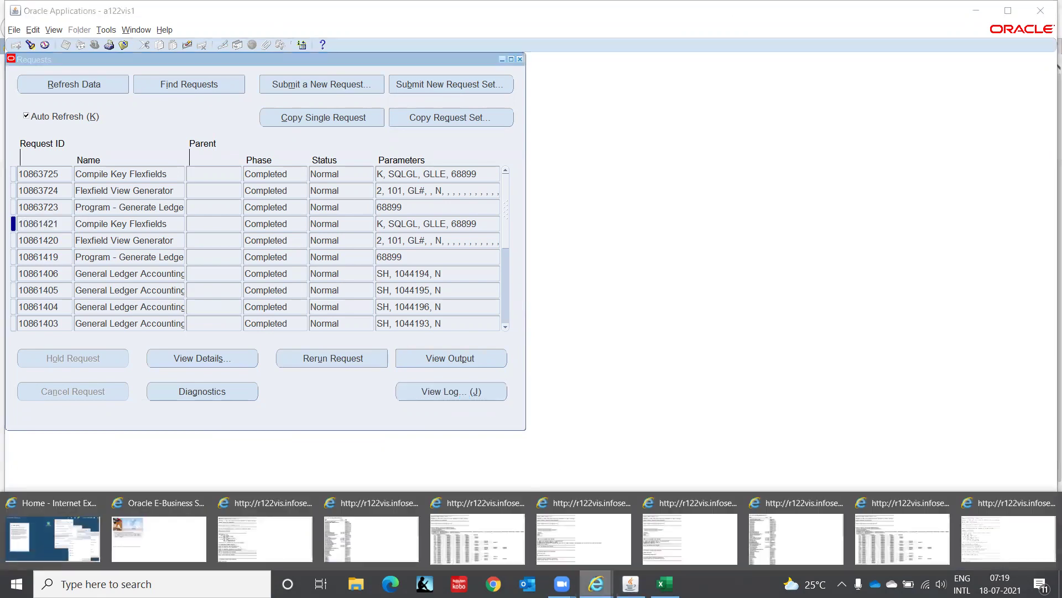
pyautogui.click(1006, 551)
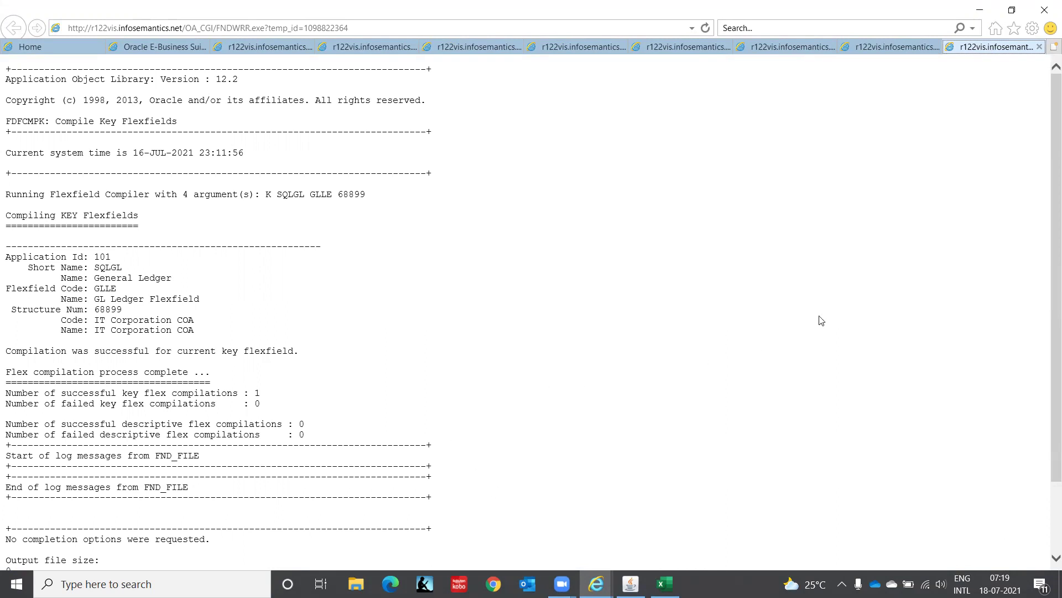
# Review the Flexfield View Generator output and the GL_CODE_COMBINATIONS_KFV view description.
pyautogui.click(881, 50)
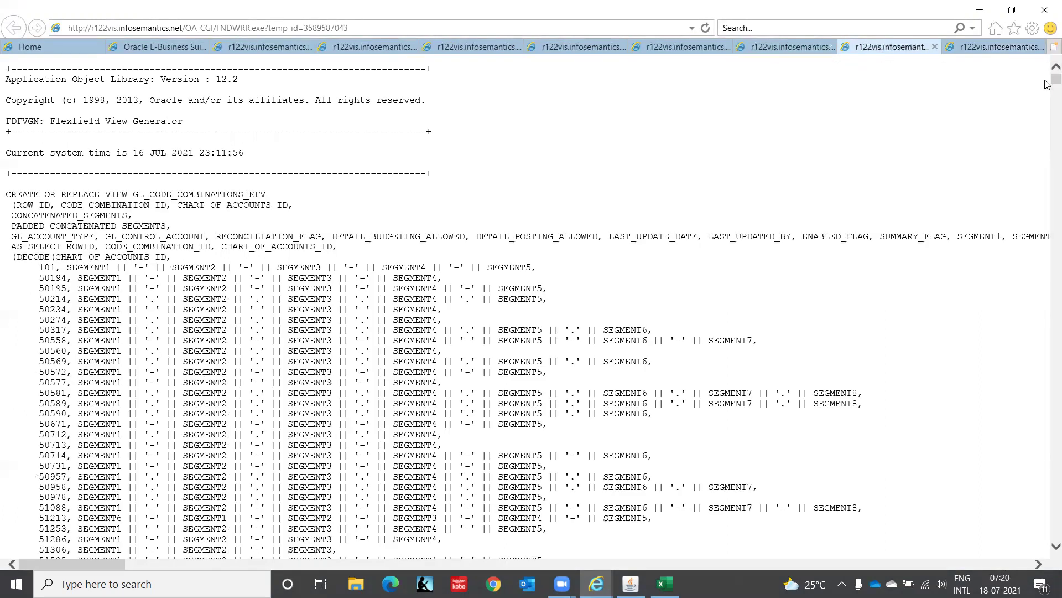
pyautogui.moveTo(1046, 81); pyautogui.dragTo(1048, 578)
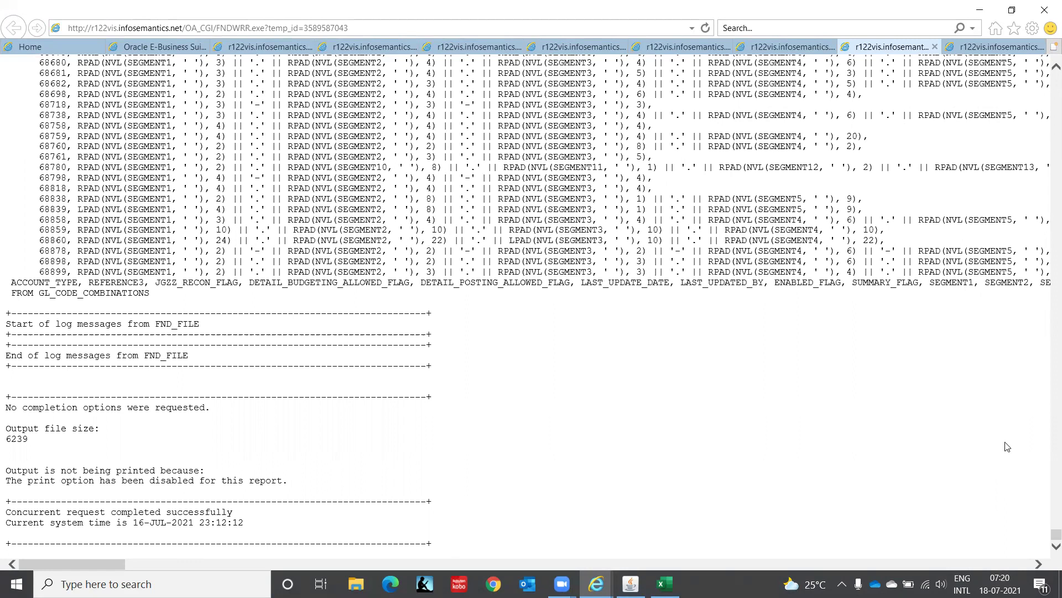
pyautogui.click(776, 50)
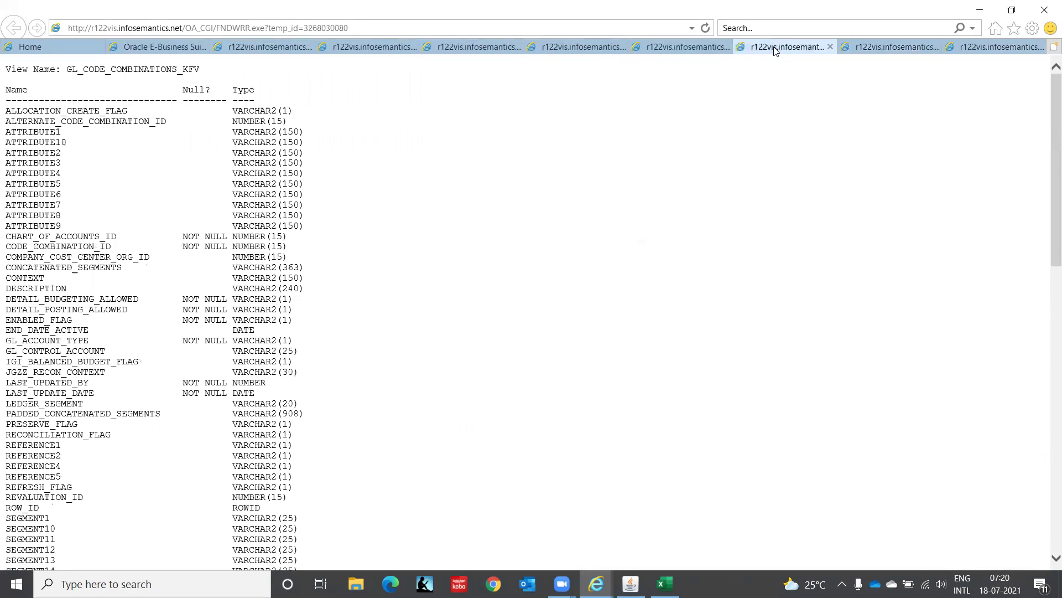
# Compare earlier and 17-JUL Generate Ledger Flexfield and View Generator logs, ending on the view listing.
pyautogui.click(681, 48)
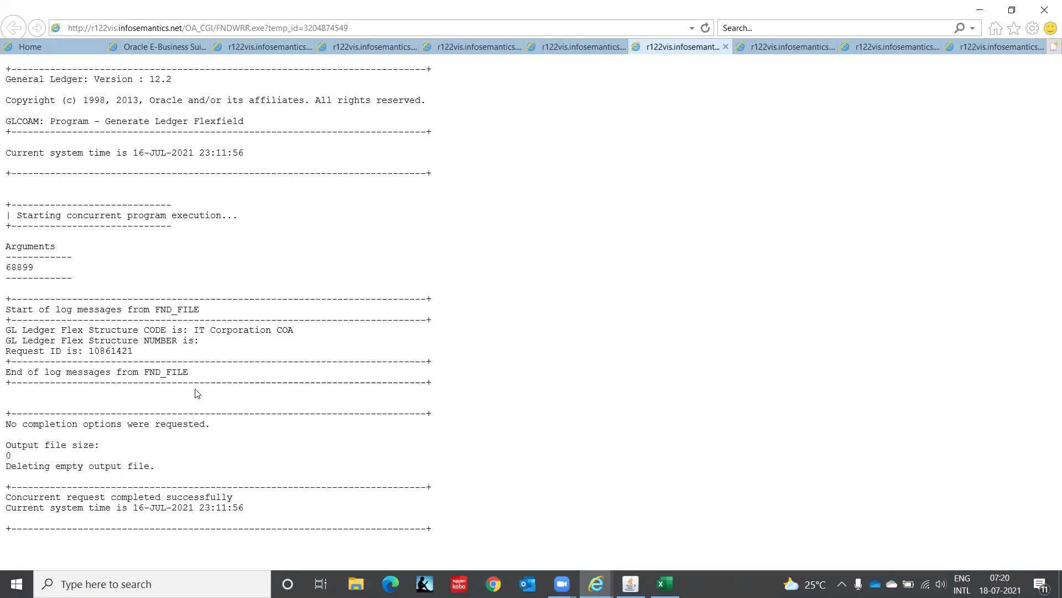
pyautogui.click(574, 48)
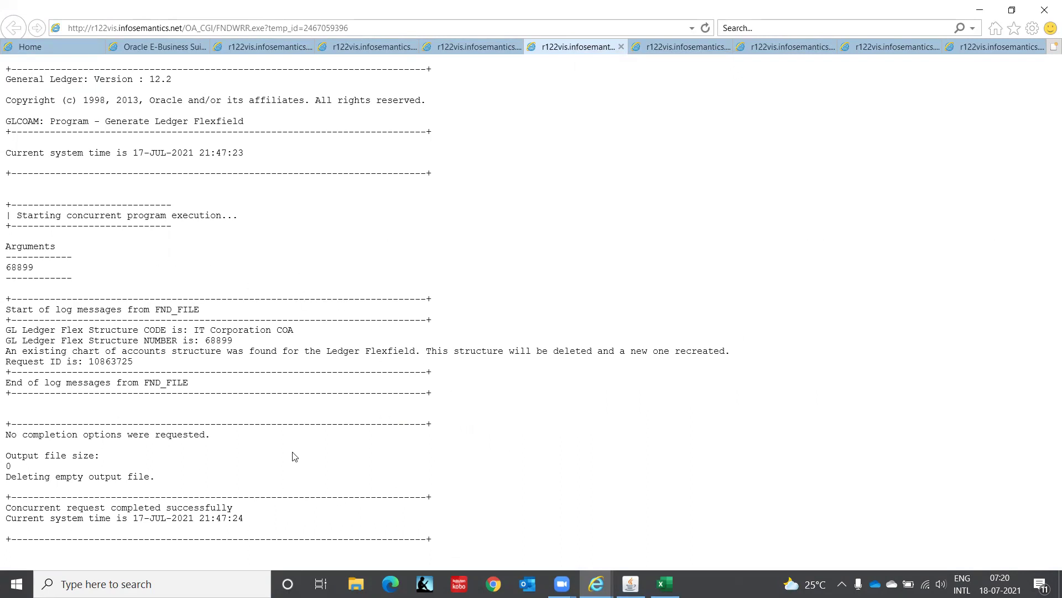
pyautogui.click(456, 45)
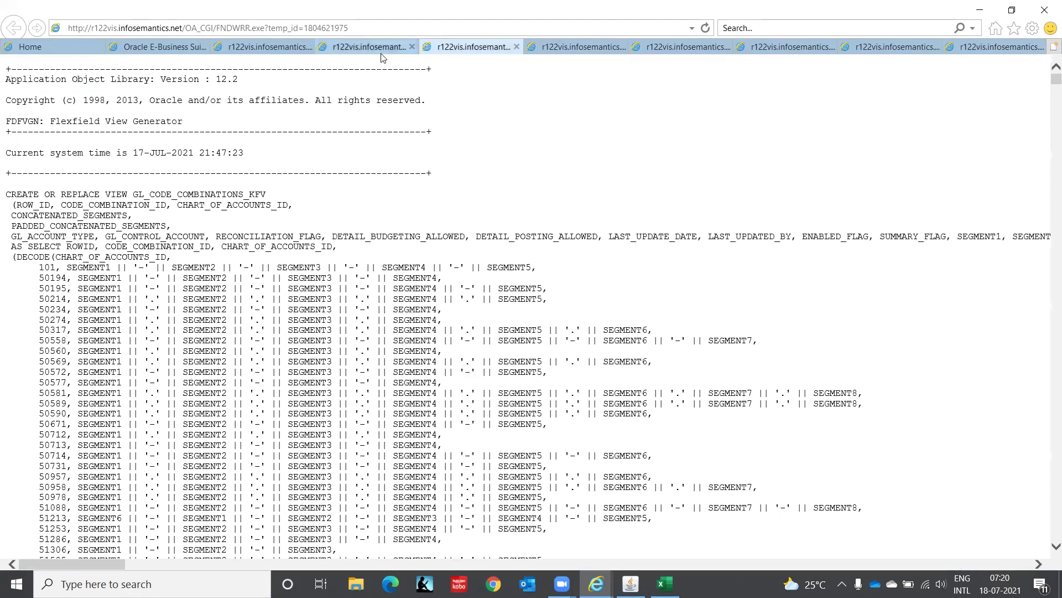
pyautogui.click(377, 49)
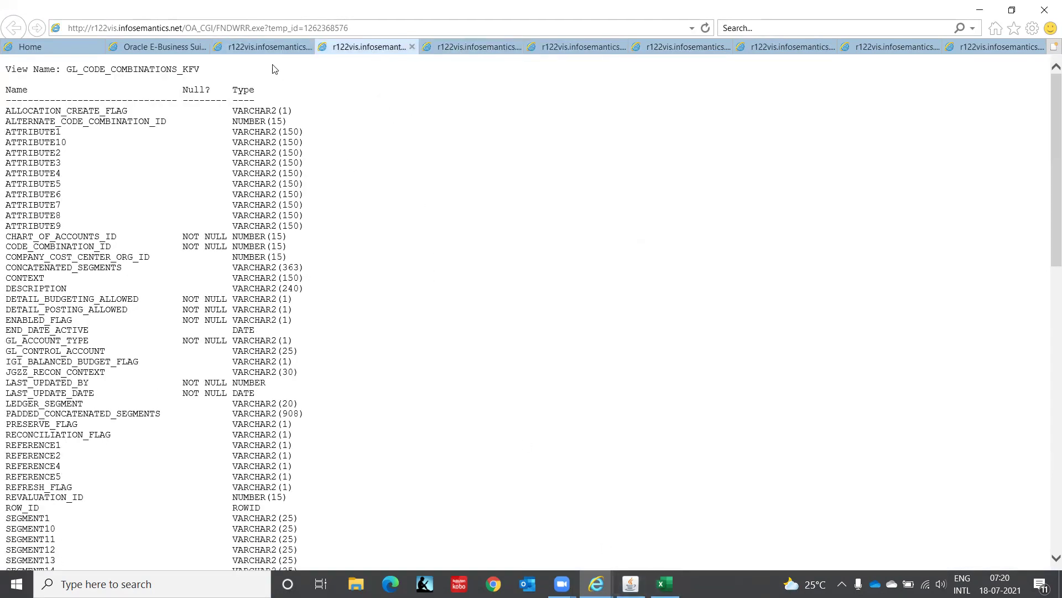
pyautogui.moveTo(1048, 237); pyautogui.dragTo(1047, 570)
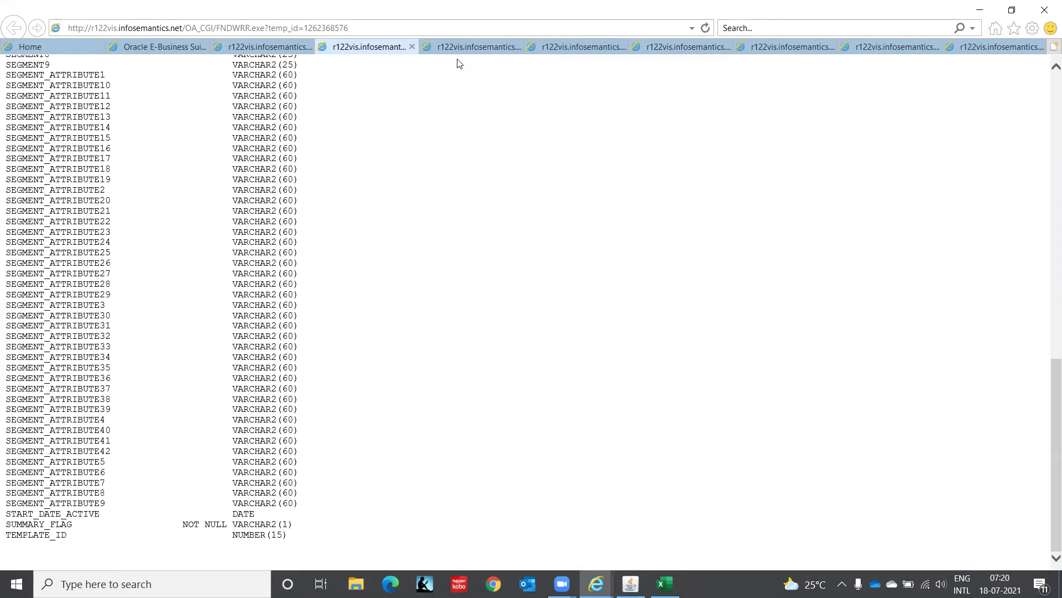
# Close all the open request log pages and return to the Oracle Applications window.
pyautogui.click(412, 47)
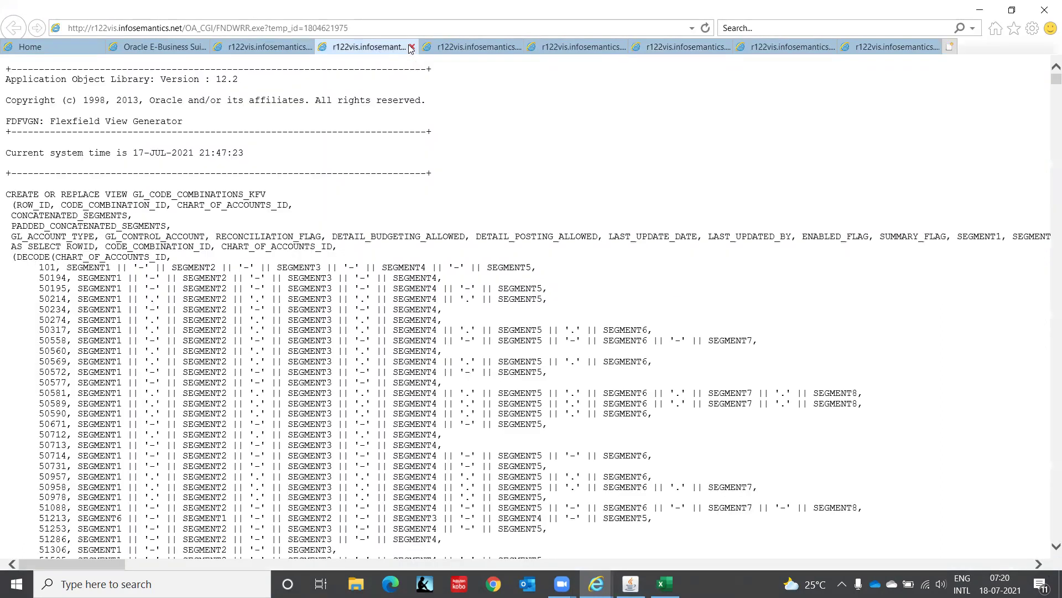
pyautogui.click(412, 48)
pyautogui.click(412, 47)
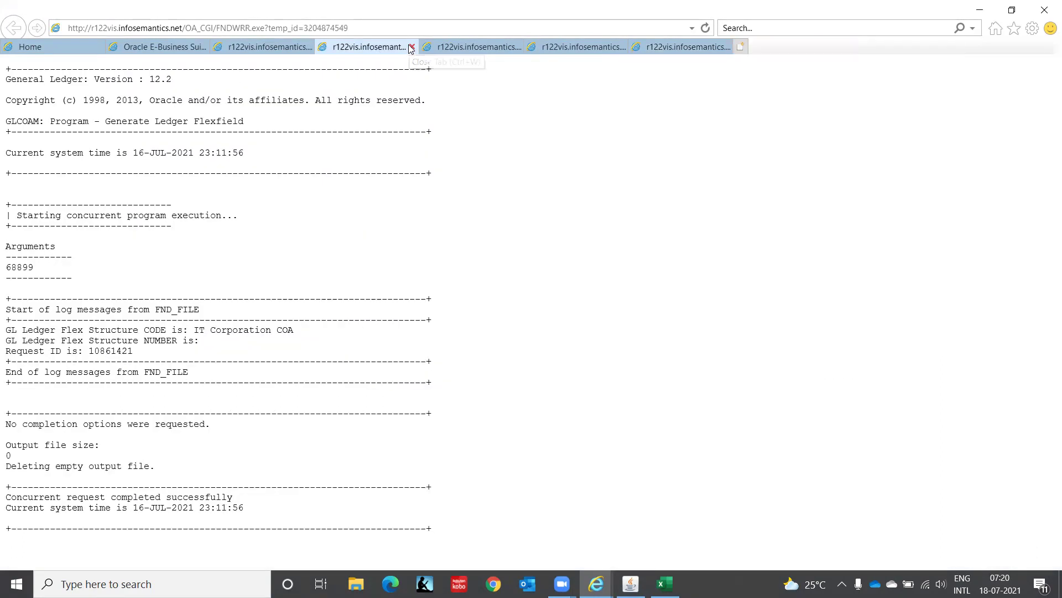
pyautogui.click(412, 47)
pyautogui.click(411, 47)
pyautogui.click(412, 47)
pyautogui.click(412, 47)
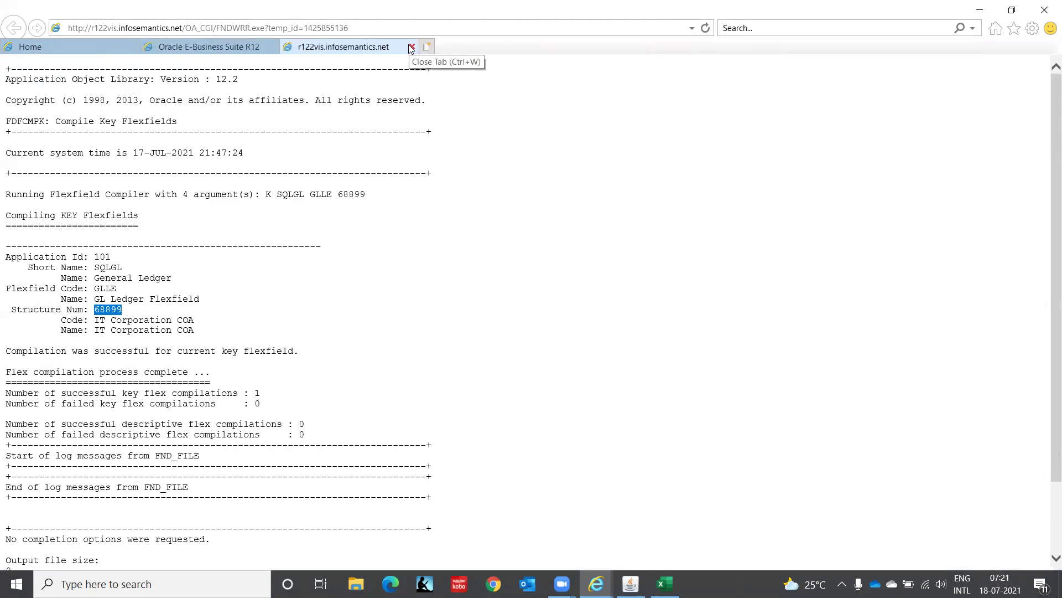
pyautogui.click(412, 47)
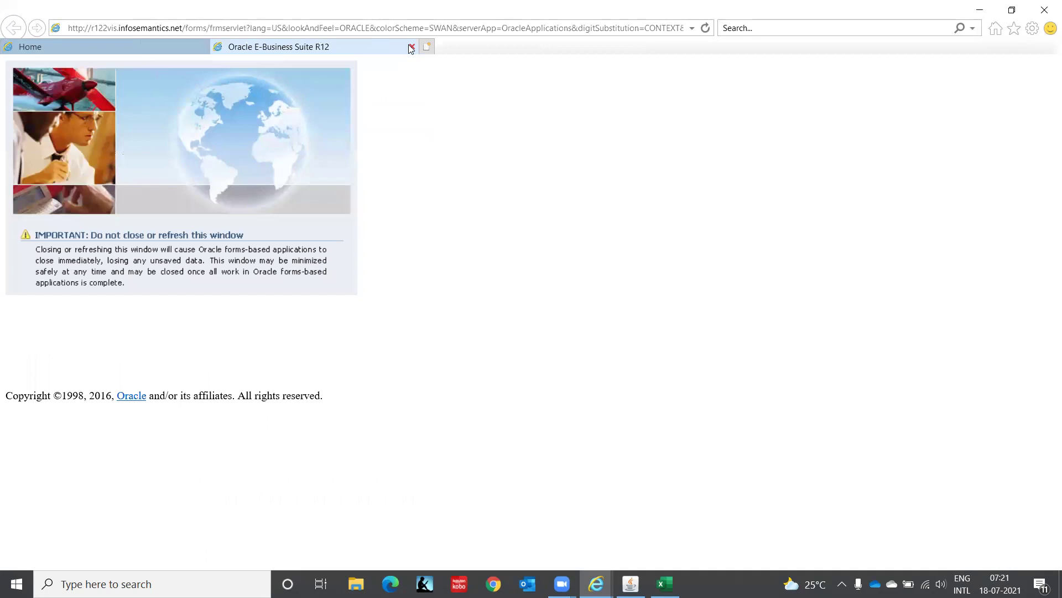
pyautogui.hotkey('alt', 'Tab')
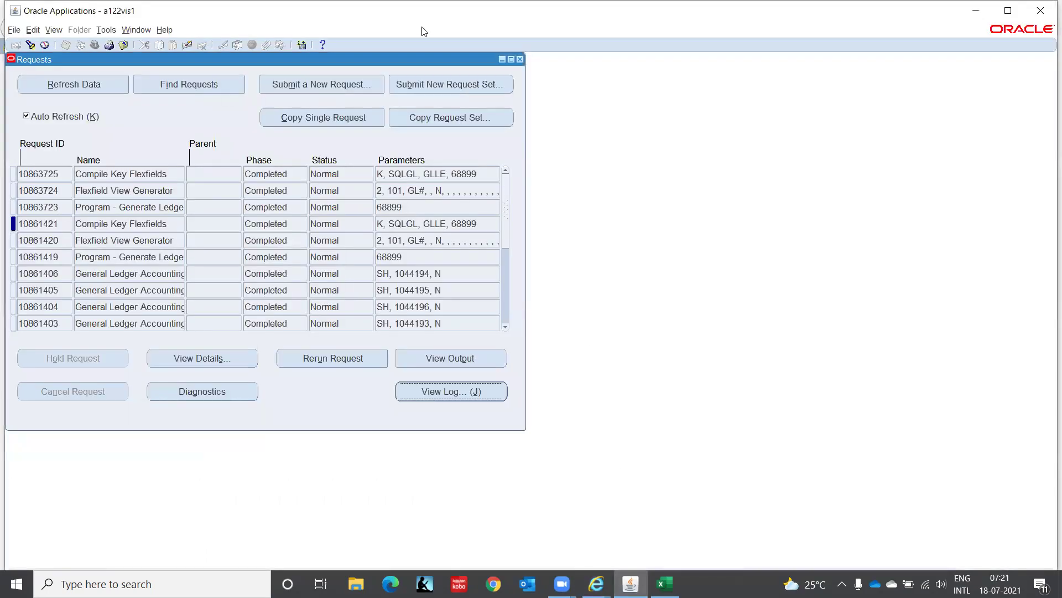
# Close the Requests and Key Flexfield Segments windows and choose Accounting Setup Manager > Accounting Setups.
pyautogui.click(520, 60)
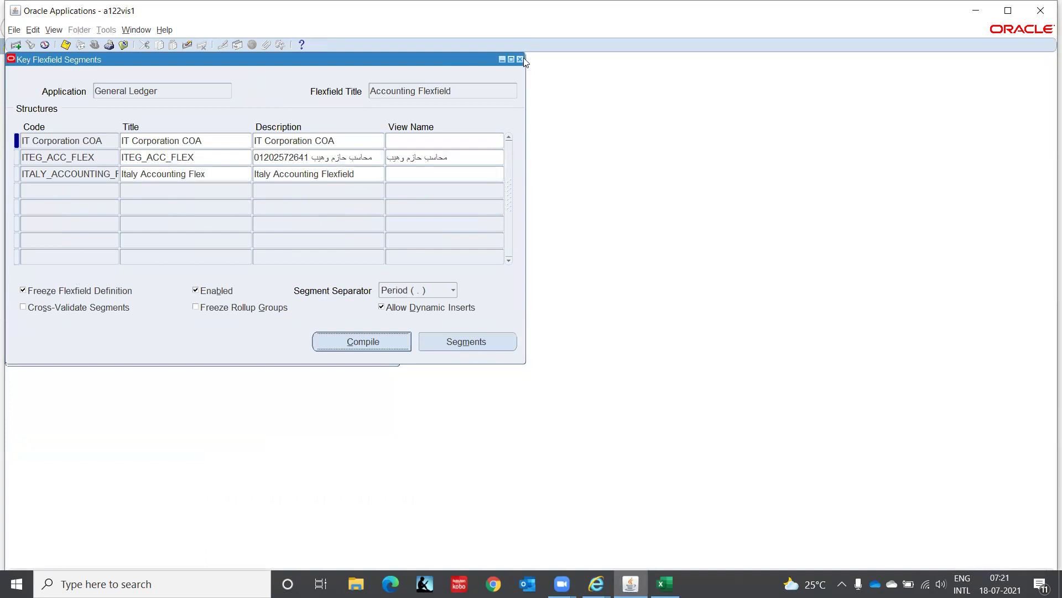
pyautogui.click(520, 60)
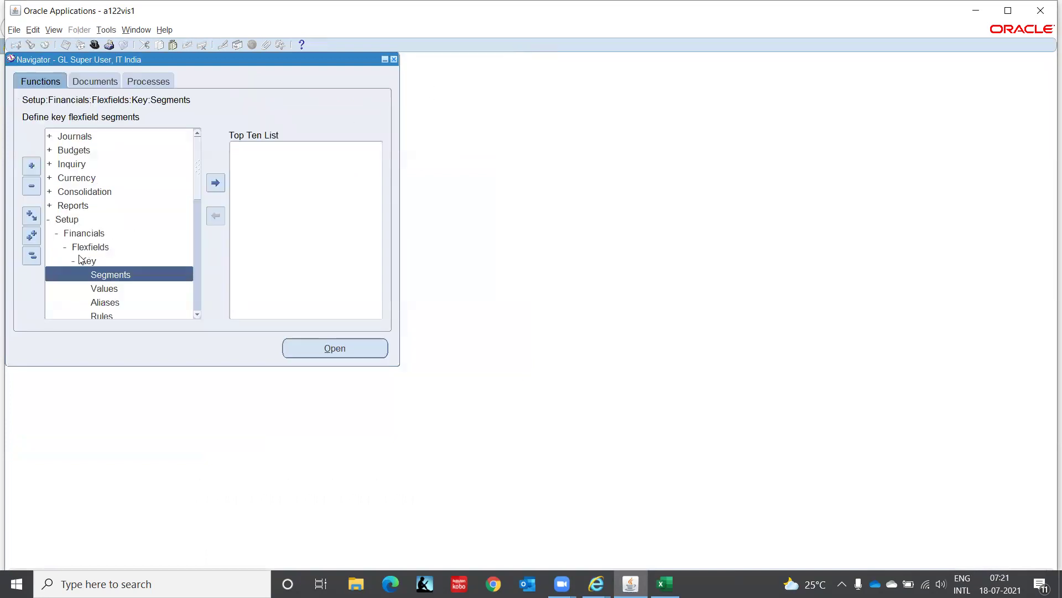
pyautogui.click(197, 315)
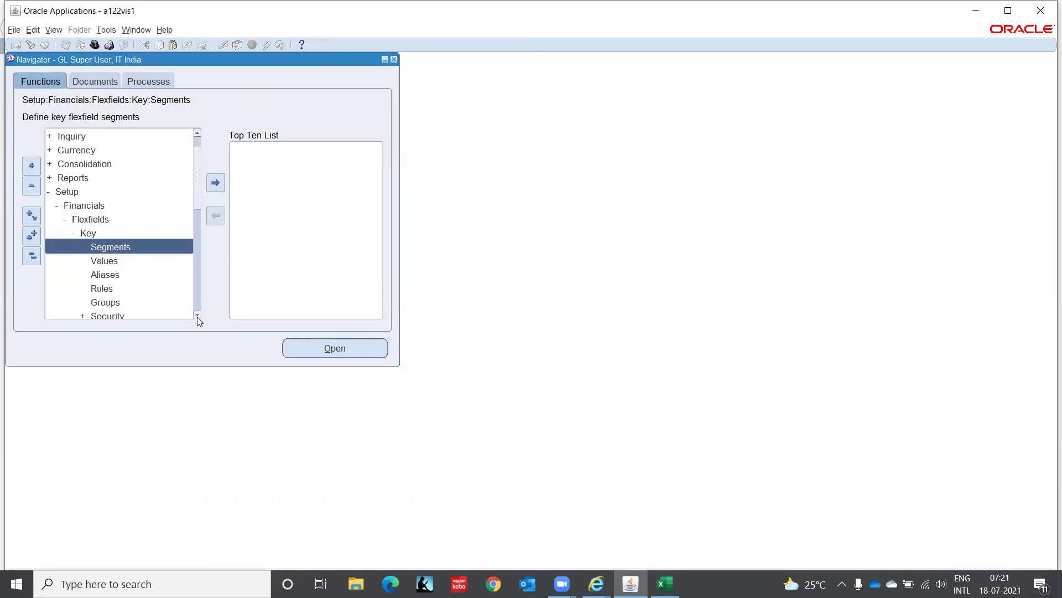
pyautogui.click(135, 186)
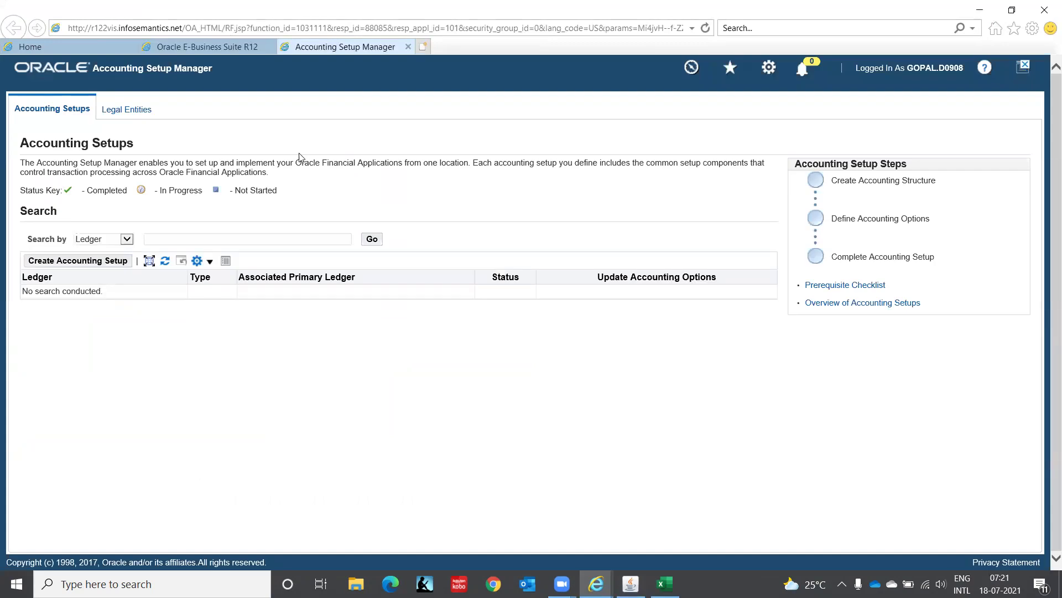
# Search ledgers with IT% and open IT INDIA LEDGER(INR)'s Accounting Options, cancelling out of Ledger Options.
pyautogui.write('IT%')
pyautogui.click(374, 239)
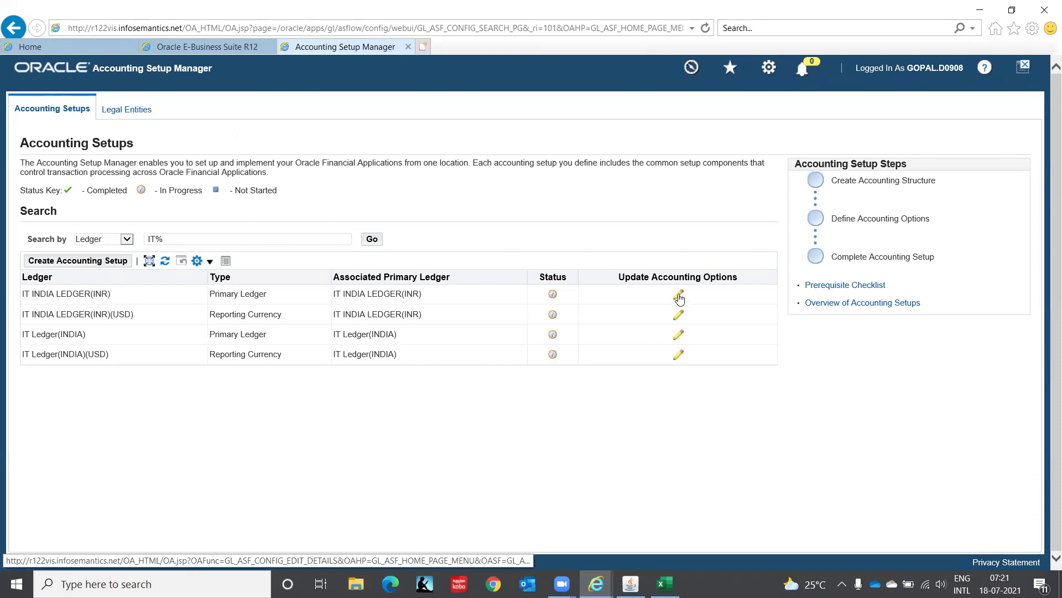
pyautogui.click(679, 295)
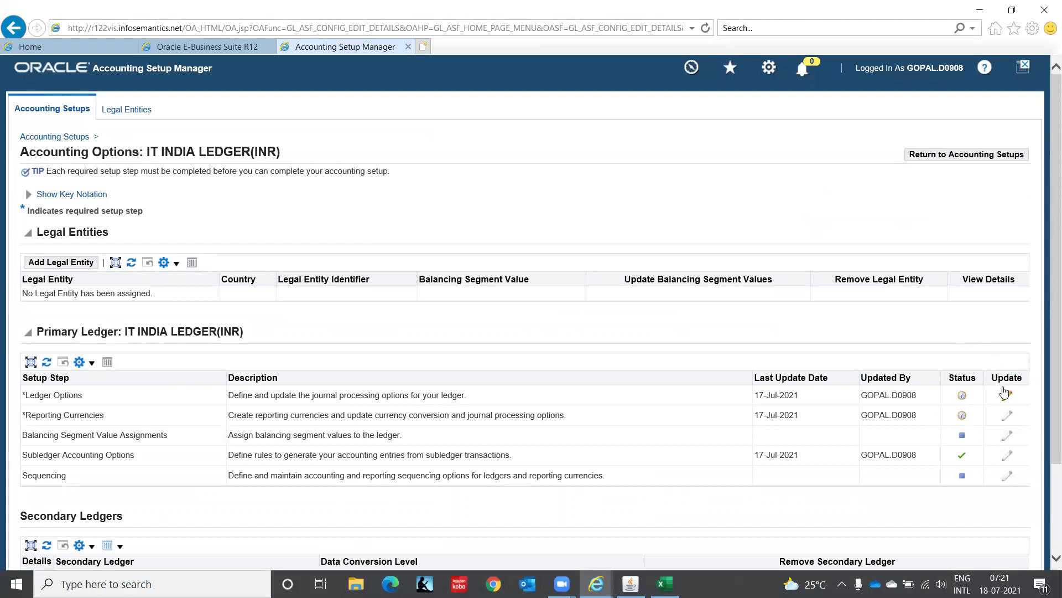
pyautogui.click(1007, 397)
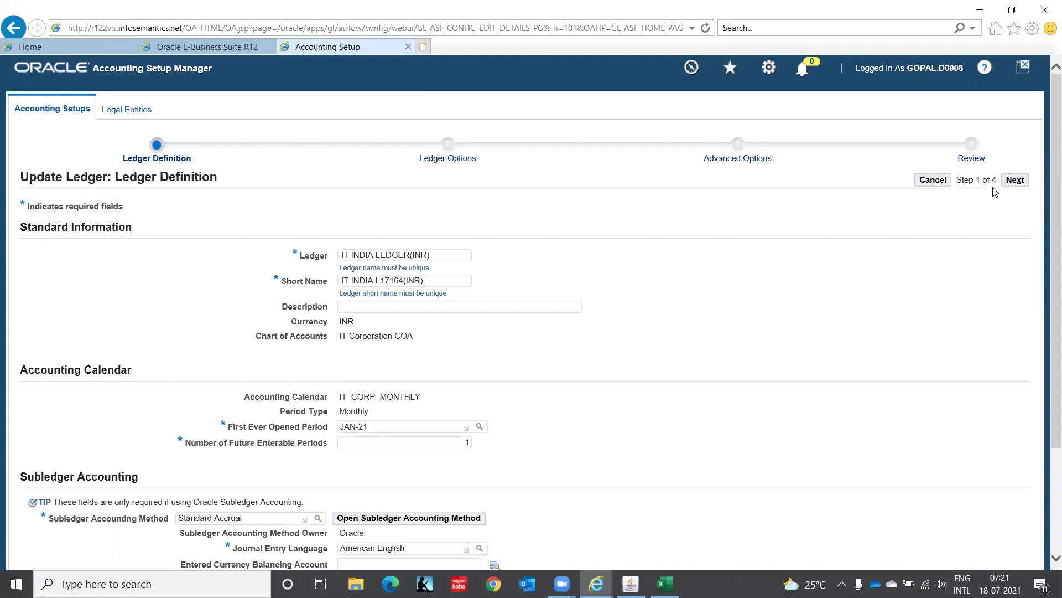
pyautogui.click(934, 182)
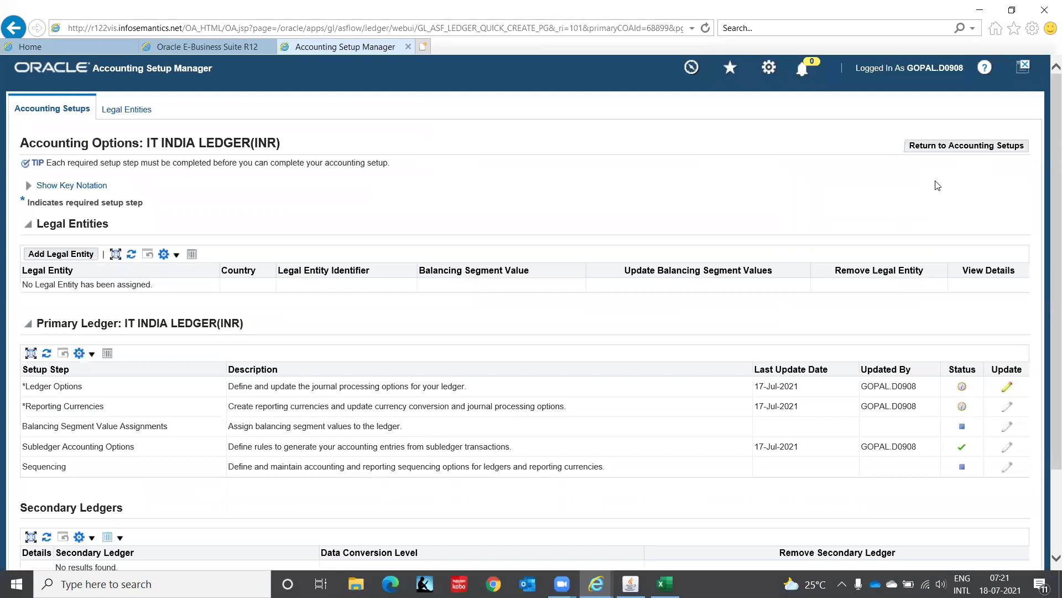
pyautogui.scroll(-2, 1047, 215)
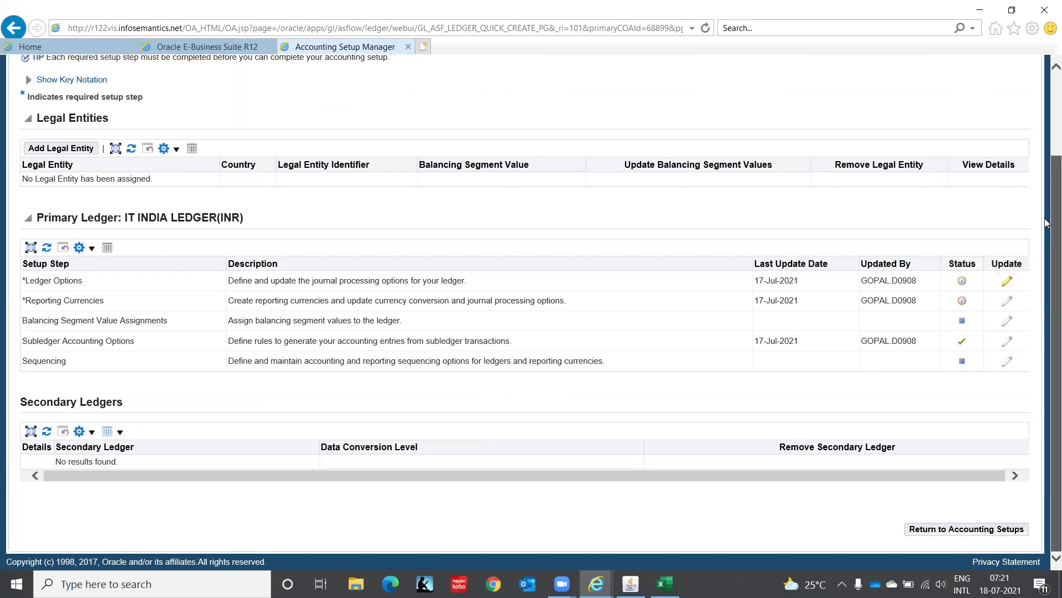
pyautogui.scroll(3, 1045, 223)
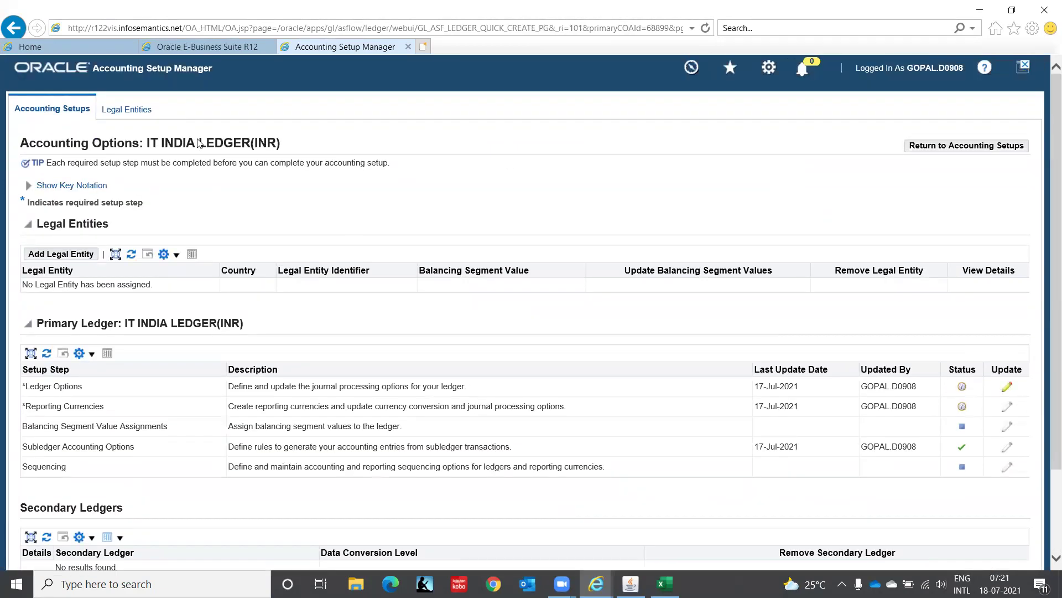
# Enter IT INDIA LEDGER(INR) as the India ledger name in cell G25 of the Excel notes.
pyautogui.hotkey('alt', 'Tab')
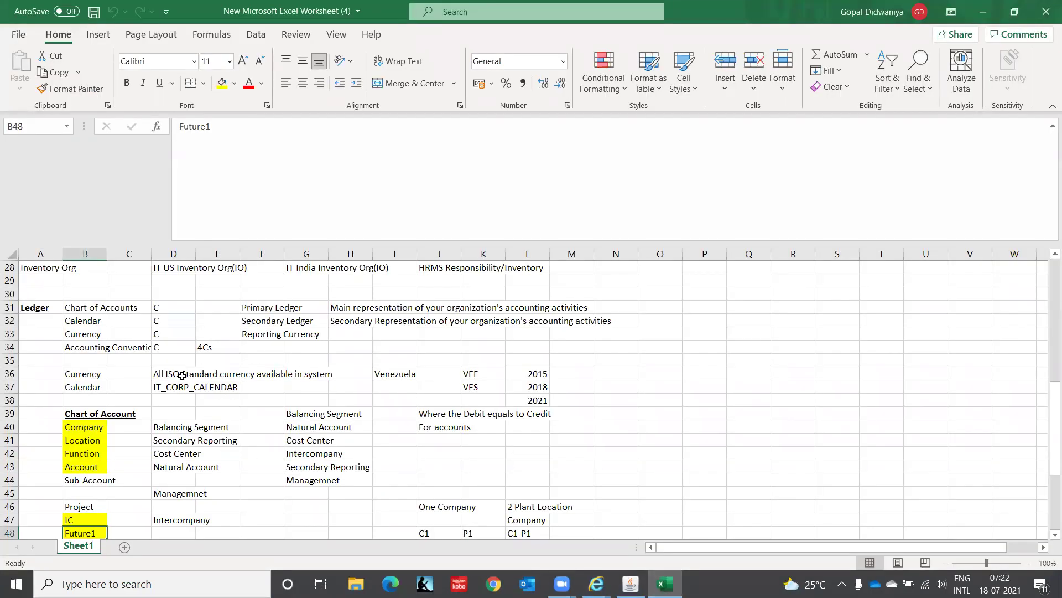
pyautogui.click(154, 384)
pyautogui.press('Up')
pyautogui.press('Up')
pyautogui.press('Up')
pyautogui.press('Up')
pyautogui.press('Up')
pyautogui.press('Up')
pyautogui.press('Up')
pyautogui.press('Up')
pyautogui.press('Up')
pyautogui.press('Up')
pyautogui.press('Up')
pyautogui.press('Up')
pyautogui.press('Up')
pyautogui.press('Up')
pyautogui.press('Up')
pyautogui.press('Up')
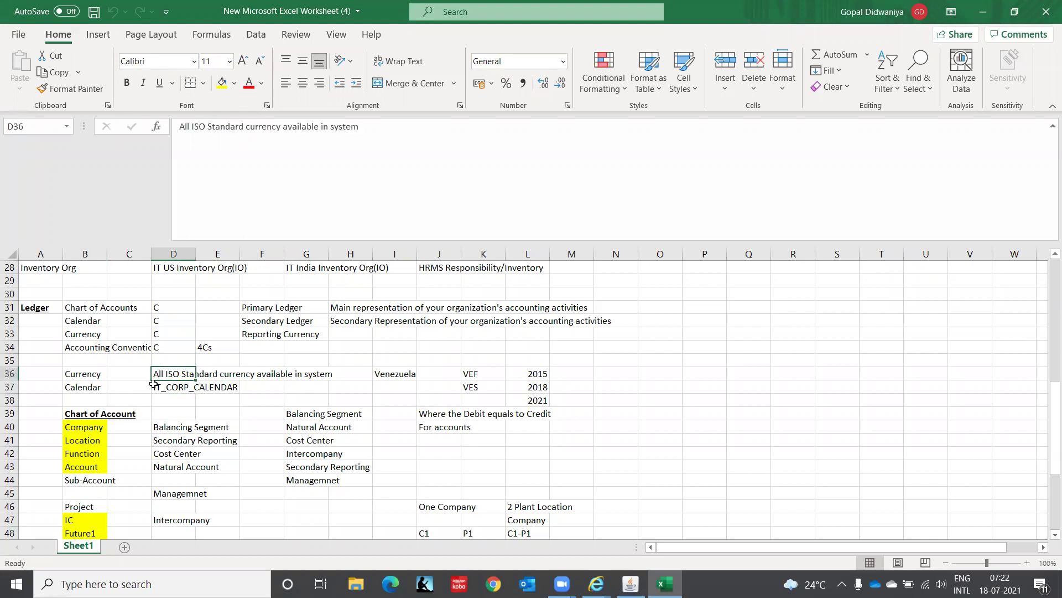
pyautogui.press('Down')
pyautogui.press('Down')
pyautogui.press('Down')
pyautogui.press('Down')
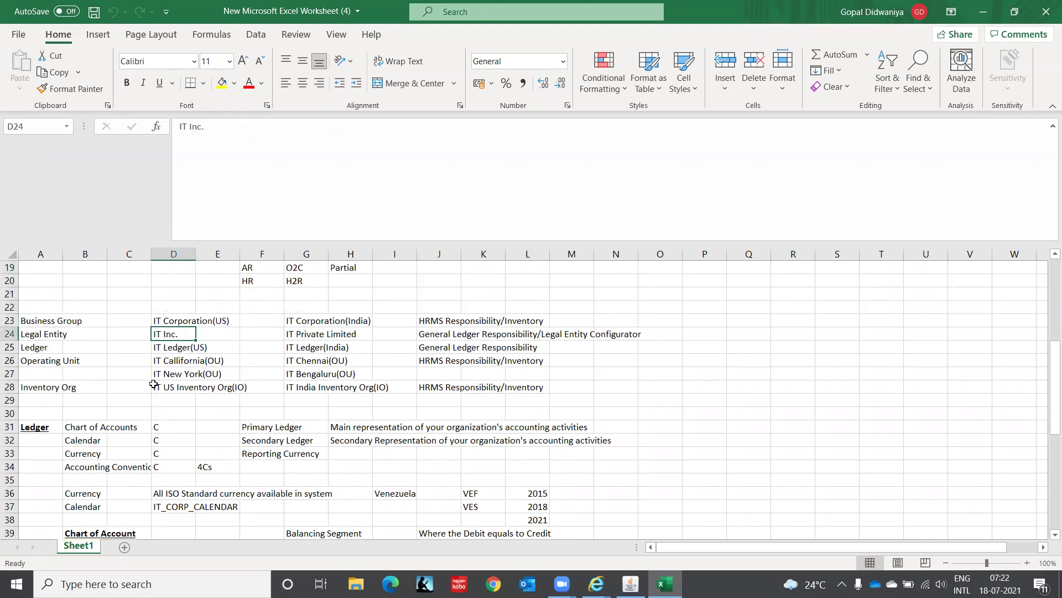
pyautogui.press('Right')
pyautogui.press('Right')
pyautogui.press('Right')
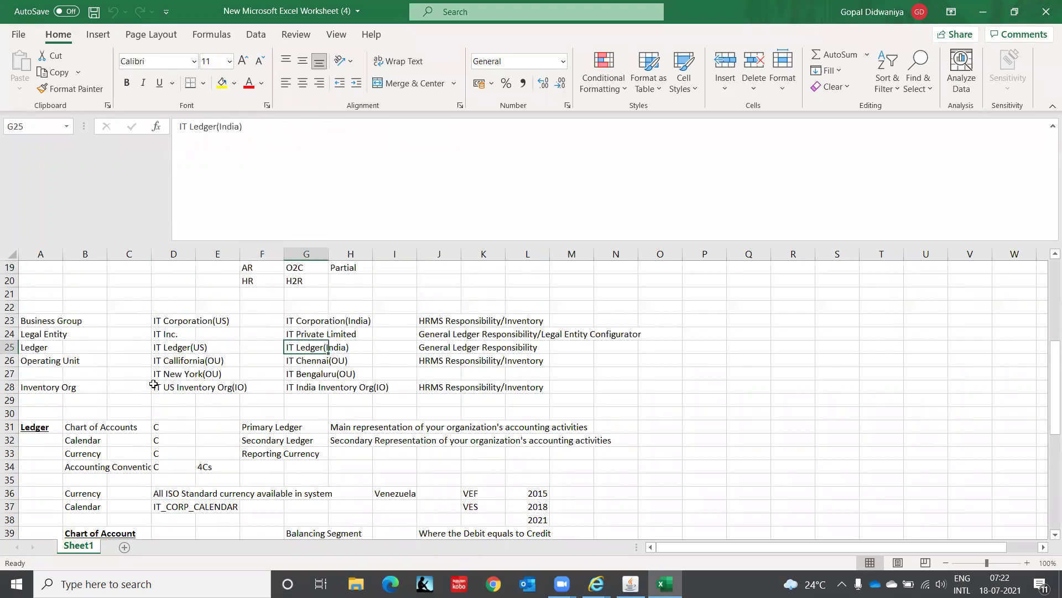
pyautogui.write('IT IN')
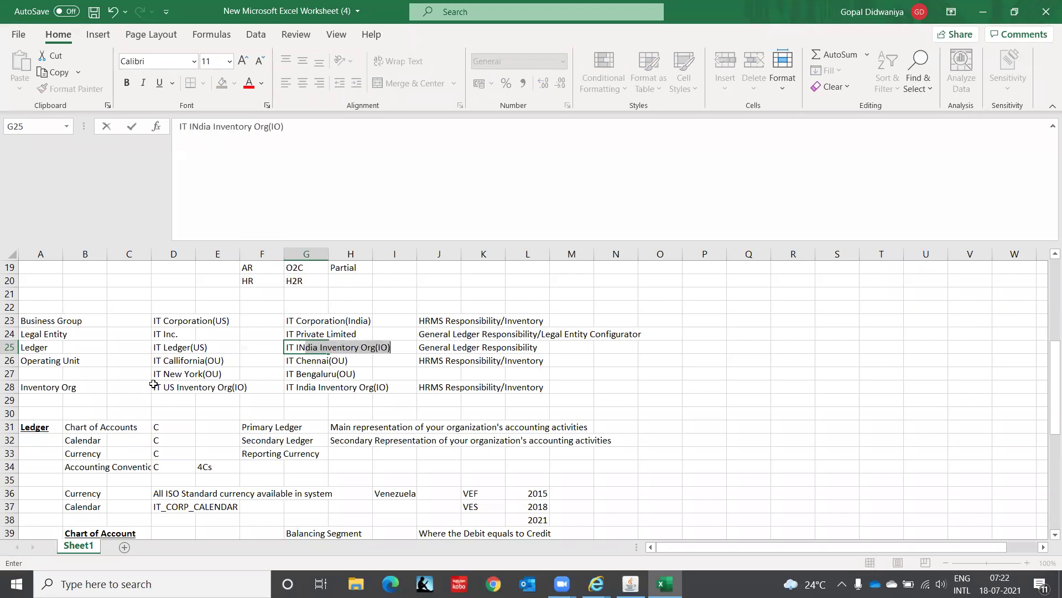
pyautogui.write('DIA LED')
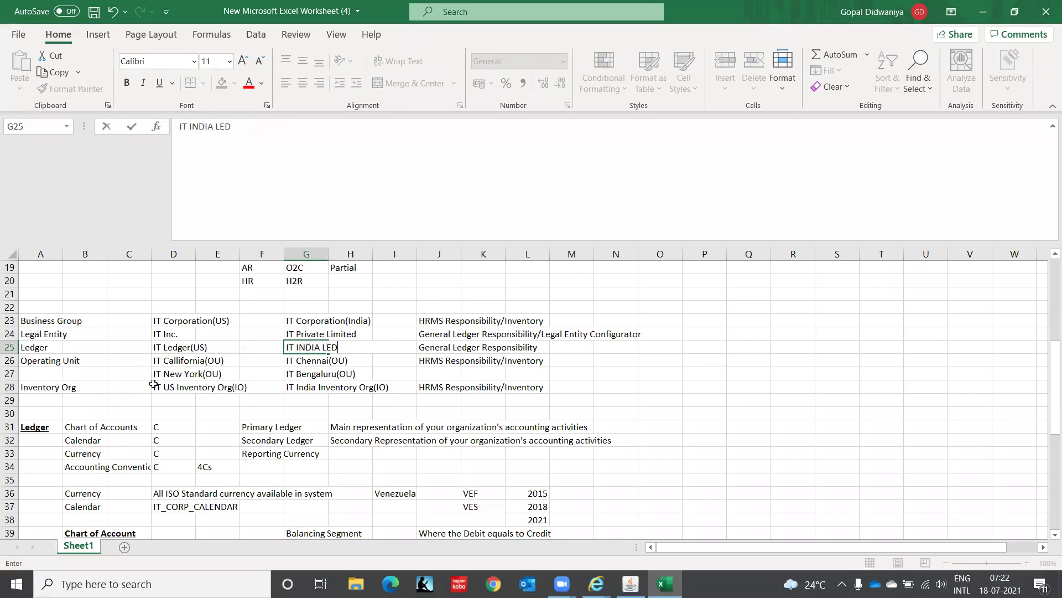
pyautogui.write('GER(INR')
pyautogui.press('Return')
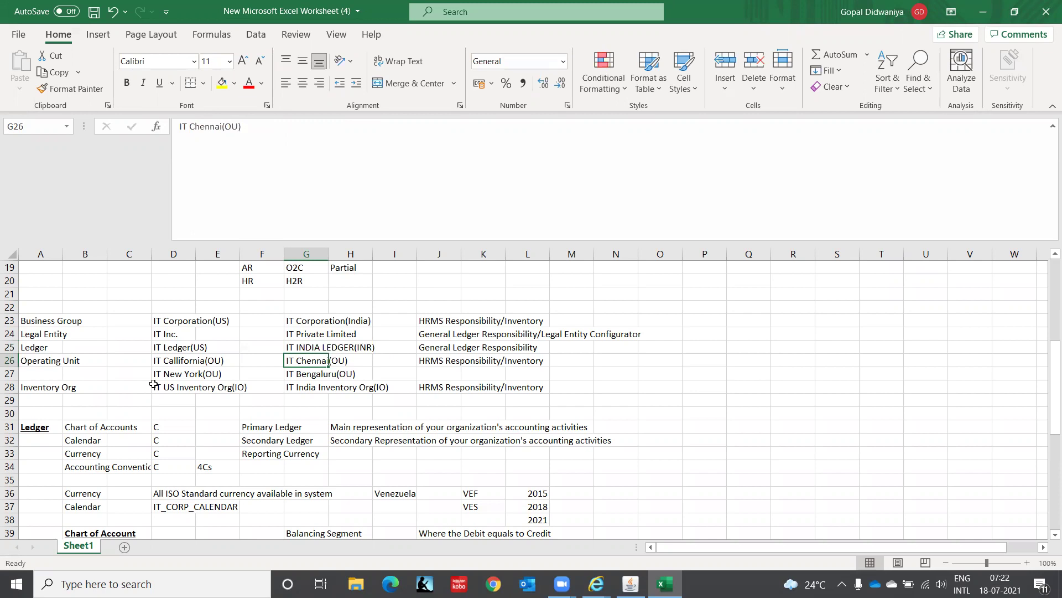
pyautogui.press('Down')
pyautogui.press('Down')
pyautogui.press('Down')
pyautogui.press('Down')
pyautogui.press('Down')
pyautogui.press('Down')
pyautogui.press('Down')
pyautogui.press('Down')
pyautogui.press('Down')
pyautogui.press('Down')
pyautogui.press('Down')
pyautogui.press('Down')
pyautogui.press('Down')
pyautogui.press('Down')
pyautogui.press('Down')
pyautogui.press('Down')
pyautogui.press('Down')
pyautogui.press('Down')
pyautogui.press('Down')
pyautogui.press('Down')
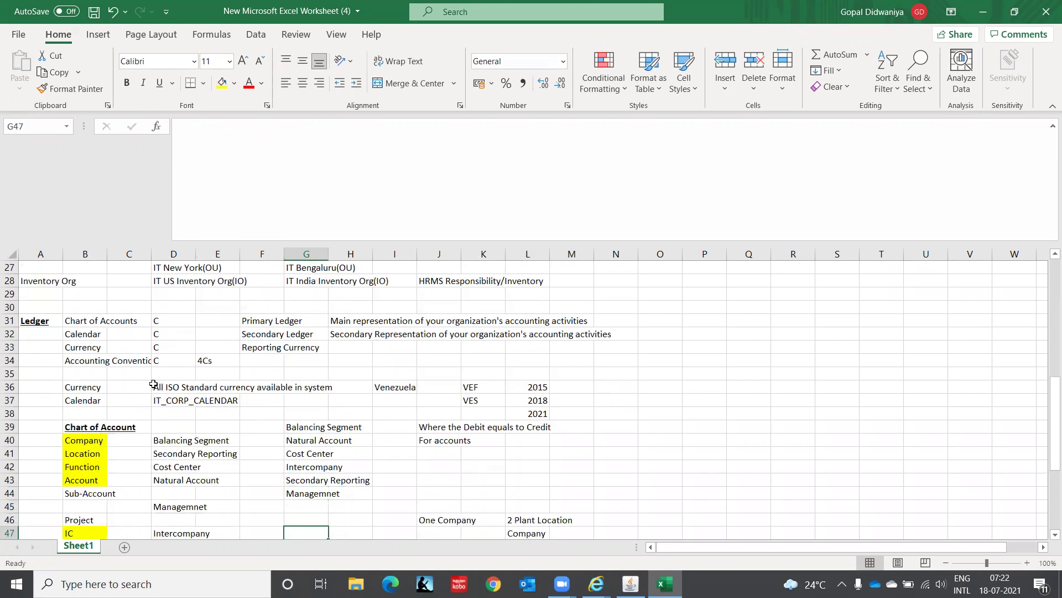
pyautogui.press('Down')
pyautogui.press('Down')
pyautogui.hotkey('alt', 'Tab')
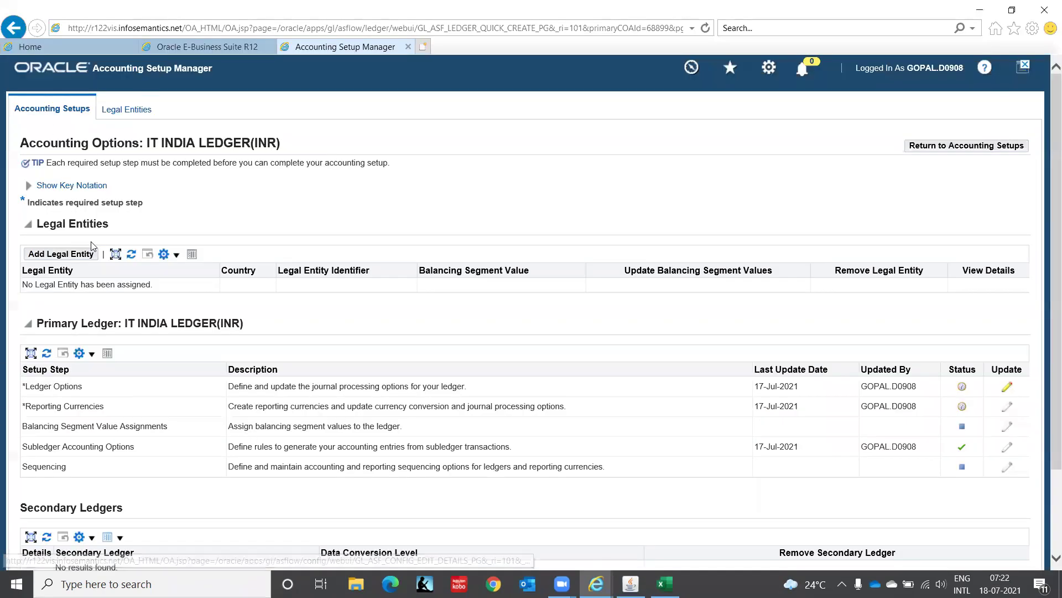
# Search legal entities with IT% and select IT Private Limited (IN, IT0000001).
pyautogui.click(63, 258)
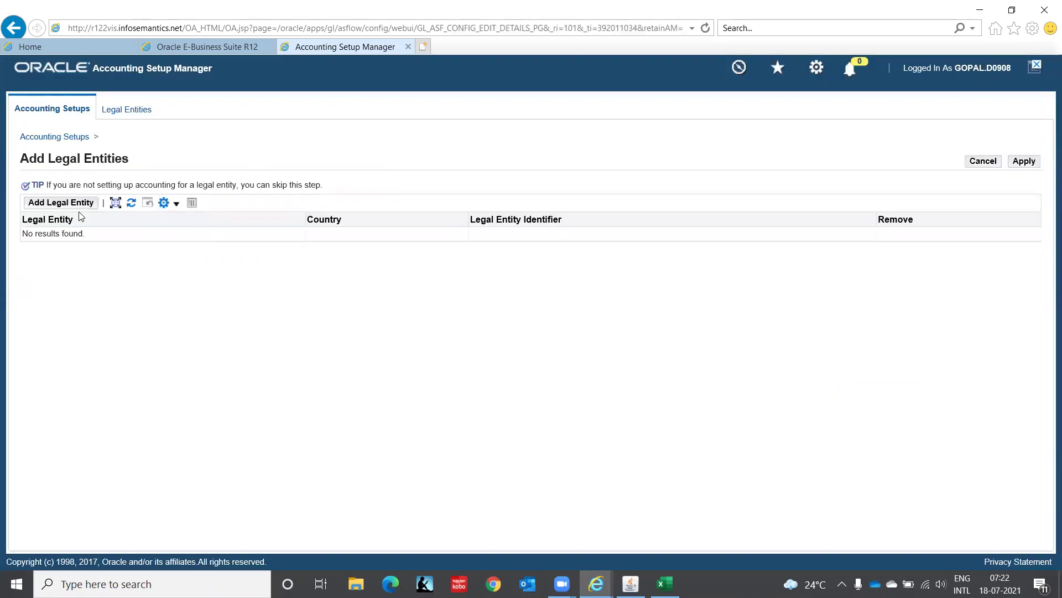
pyautogui.click(86, 204)
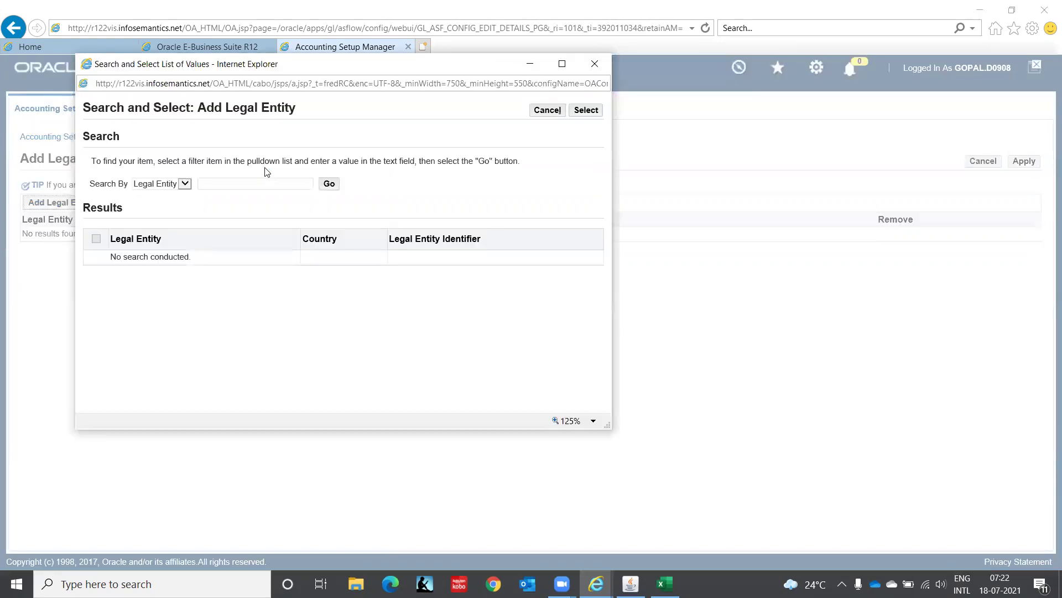
pyautogui.click(258, 183)
pyautogui.write('IT%')
pyautogui.click(330, 184)
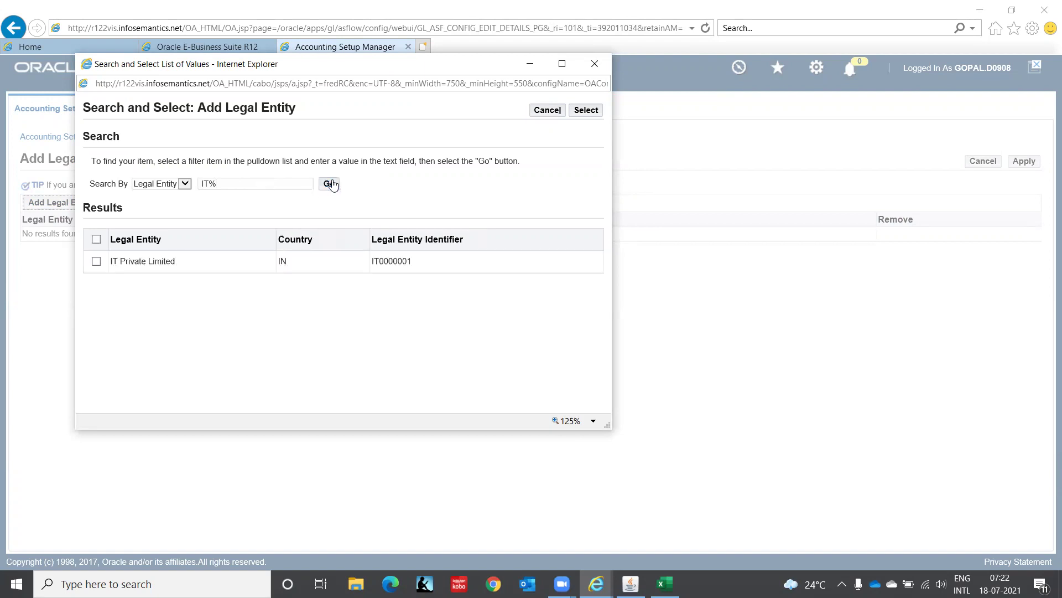
pyautogui.click(97, 262)
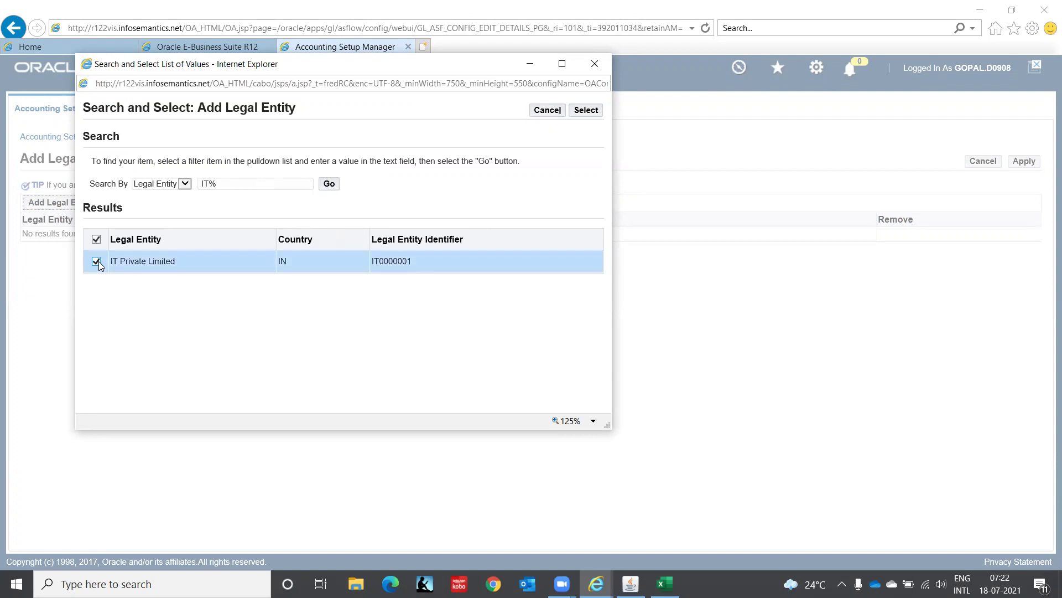
pyautogui.click(594, 114)
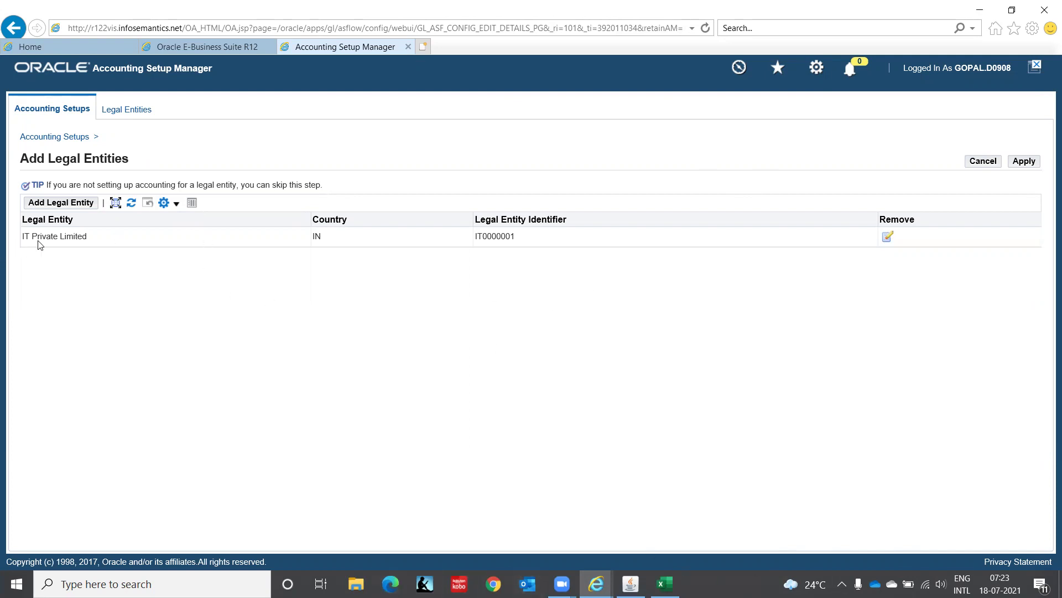
# Apply the IT Private Limited assignment, rename the ledger short name to IT INDIA LEDGER, and continue.
pyautogui.click(1030, 164)
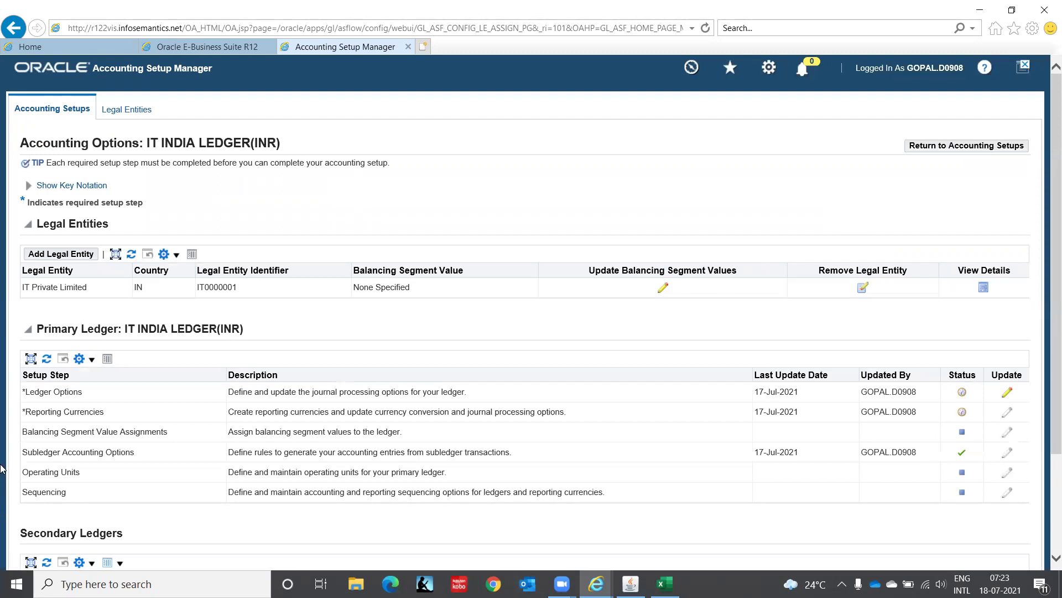
pyautogui.click(1009, 393)
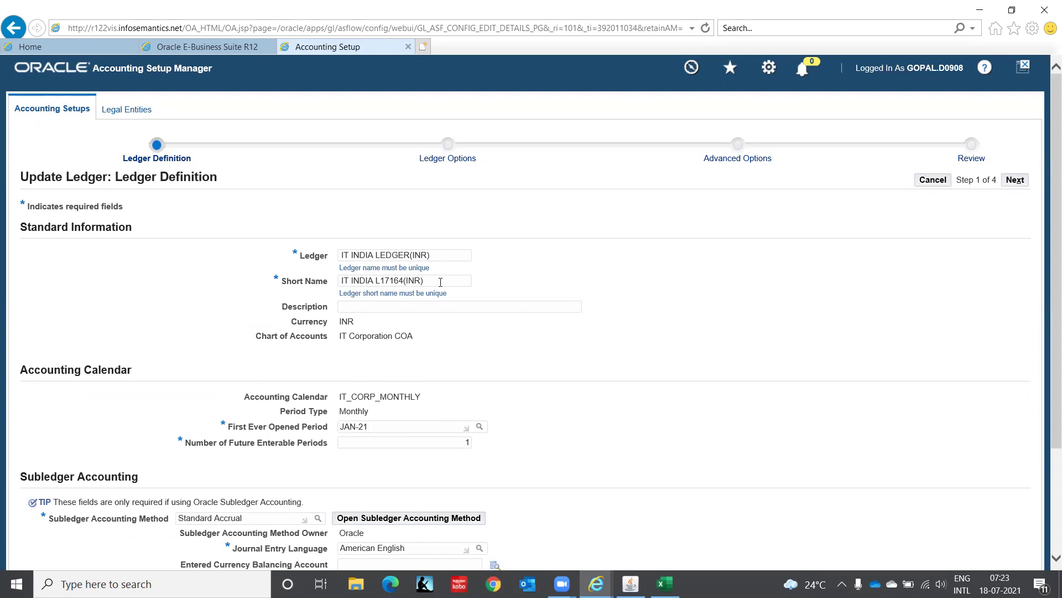
pyautogui.moveTo(441, 282); pyautogui.dragTo(182, 294)
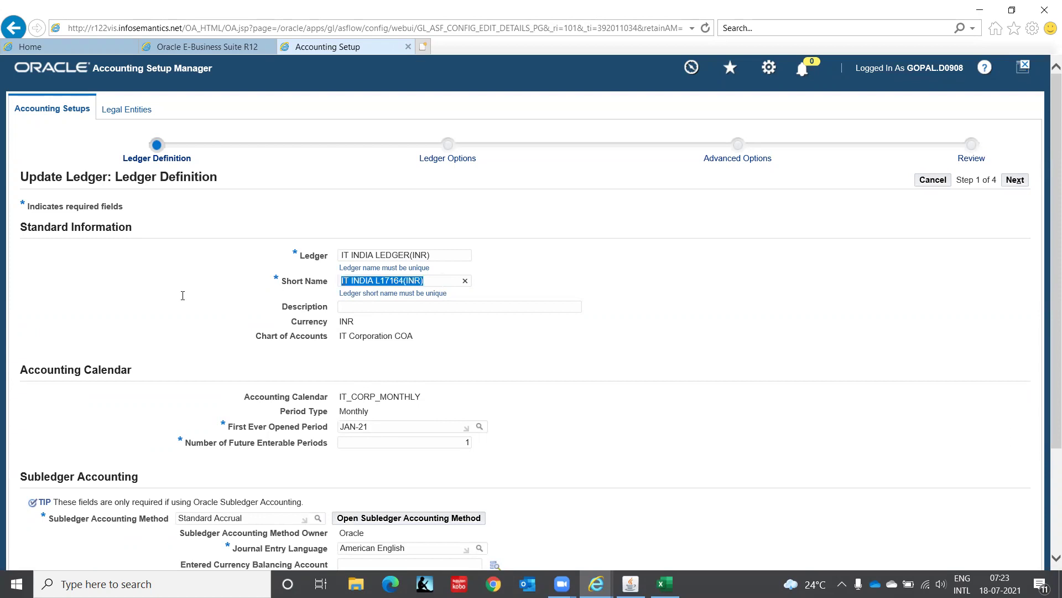
pyautogui.write('IT INDIA')
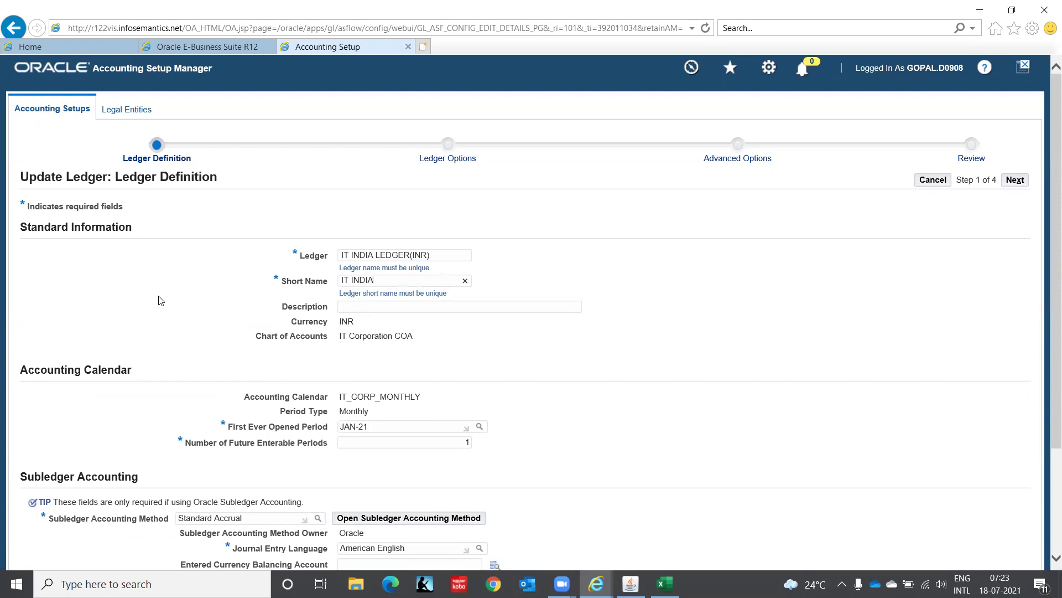
pyautogui.write(' LEDGER')
pyautogui.scroll(-3, 1047, 227)
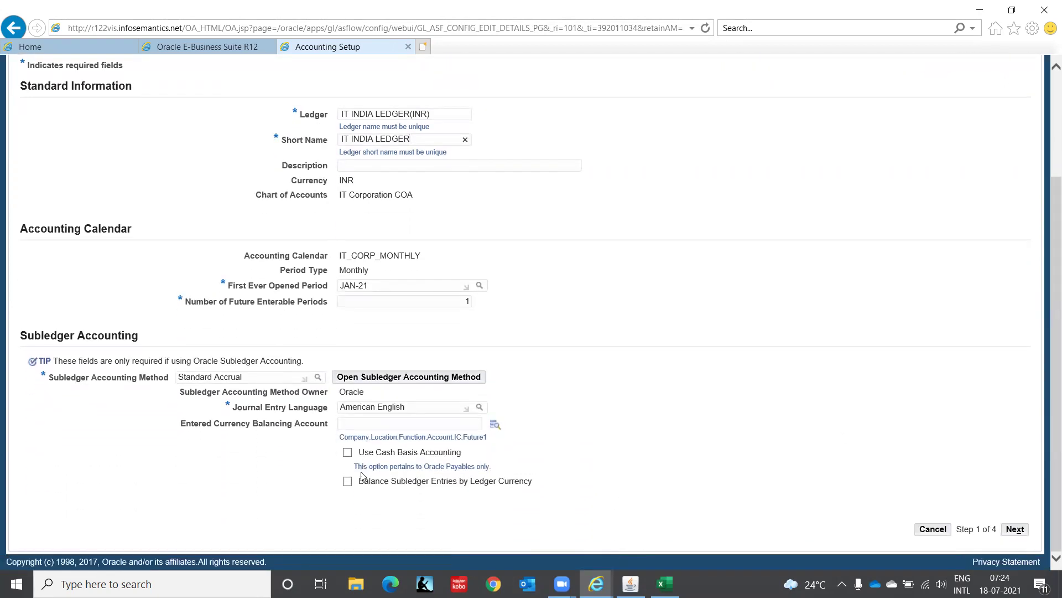
pyautogui.click(1014, 530)
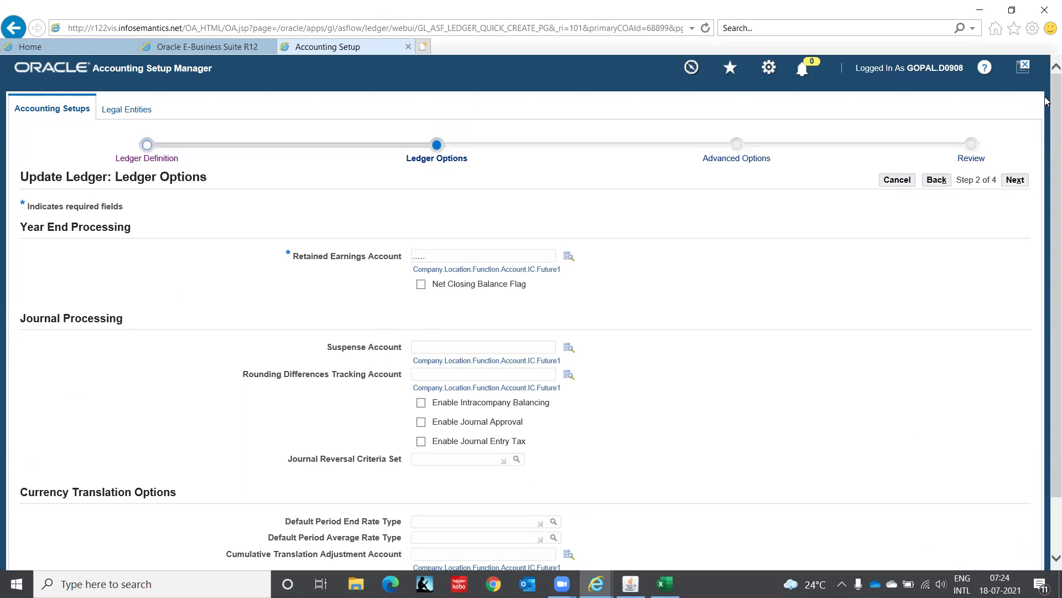
# Open the Retained Earnings Account lookup, then the IVAS - Oracle folder in File Explorer.
pyautogui.scroll(-2, 1046, 104)
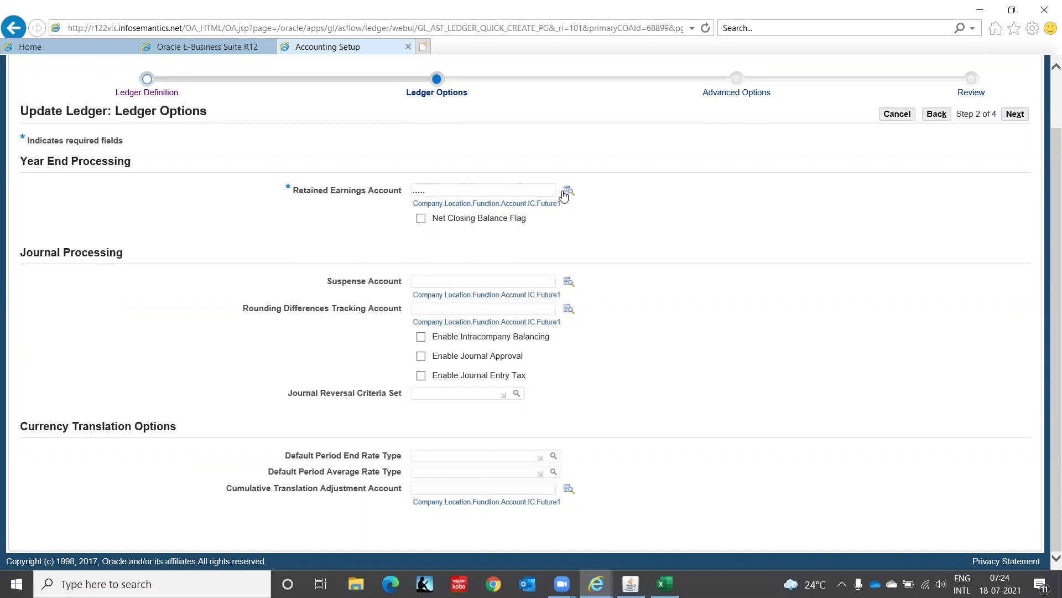
pyautogui.click(568, 192)
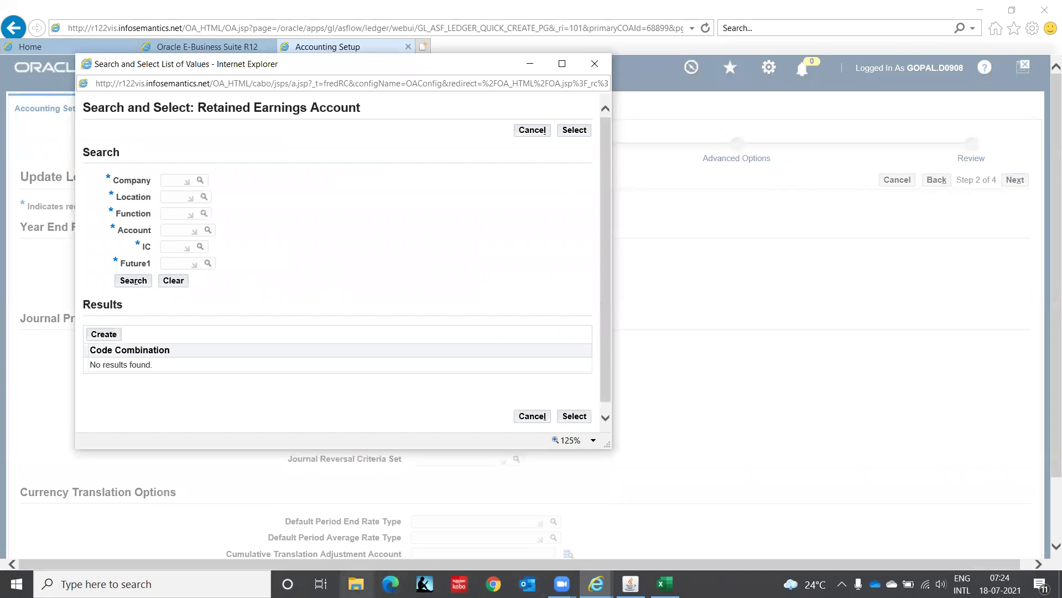
pyautogui.click(356, 584)
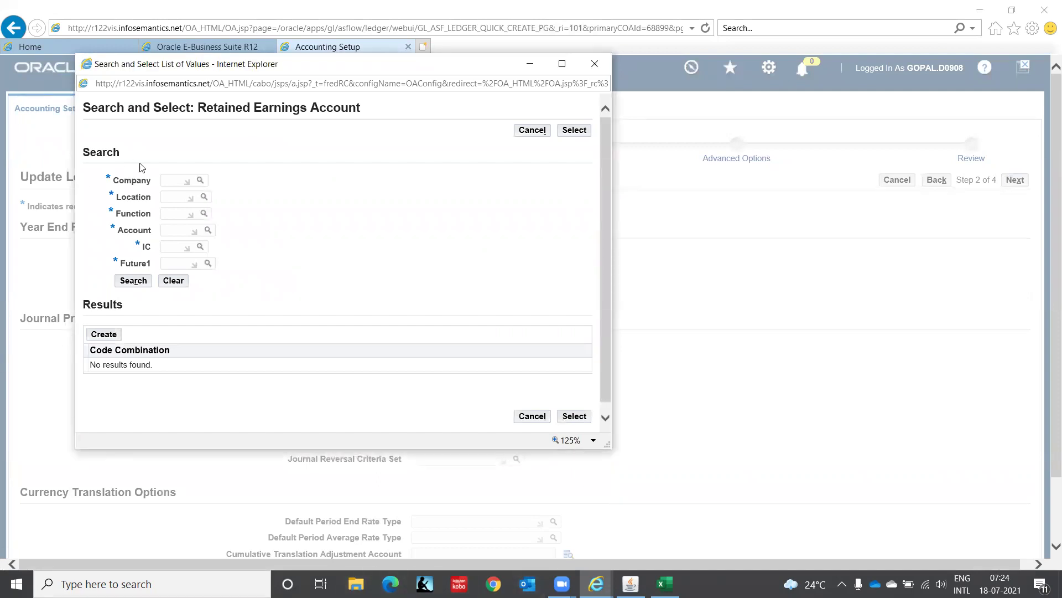
pyautogui.click(52, 225)
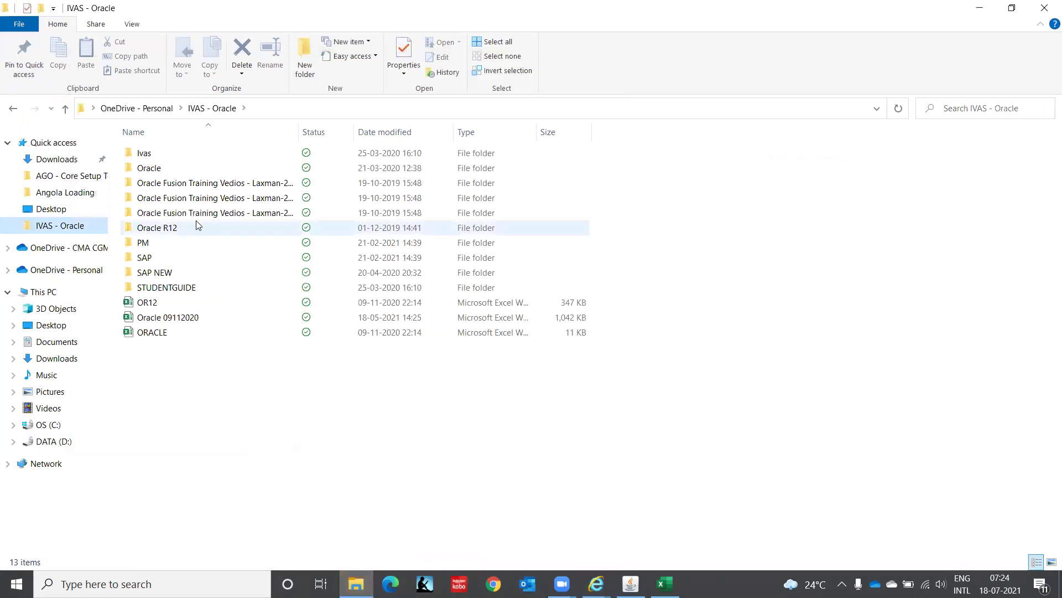
# Open the Oracle 09112020 workbook on its CoA St accounts sheet.
pyautogui.doubleClick(171, 317)
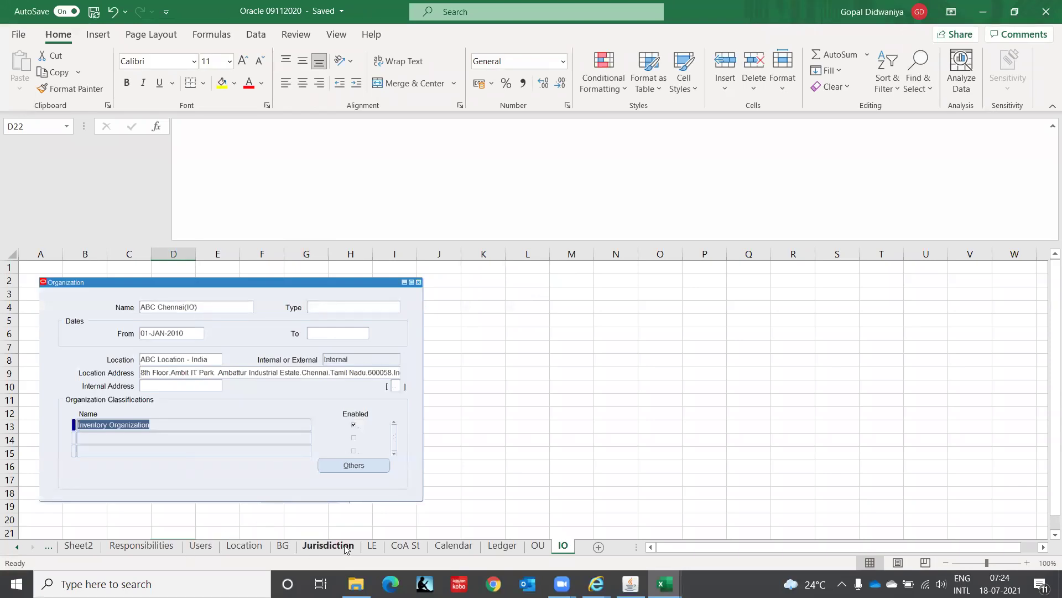
pyautogui.click(372, 546)
pyautogui.click(403, 546)
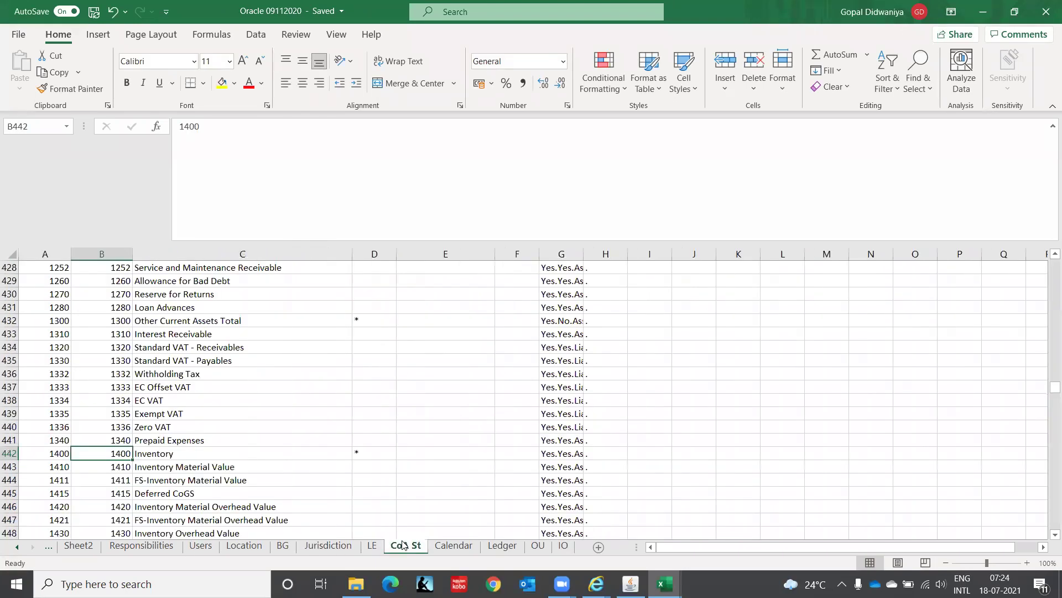
pyautogui.click(138, 342)
pyautogui.press('Up')
pyautogui.press('Up')
pyautogui.press('Up')
pyautogui.press('Up')
pyautogui.press('Up')
pyautogui.press('Up')
pyautogui.press('Up')
pyautogui.press('Up')
pyautogui.press('Up')
pyautogui.press('Up')
pyautogui.press('Up')
pyautogui.press('Up')
pyautogui.press('Up')
pyautogui.press('Up')
pyautogui.press('Up')
pyautogui.press('Up')
pyautogui.press('Up')
pyautogui.press('Up')
pyautogui.press('Up')
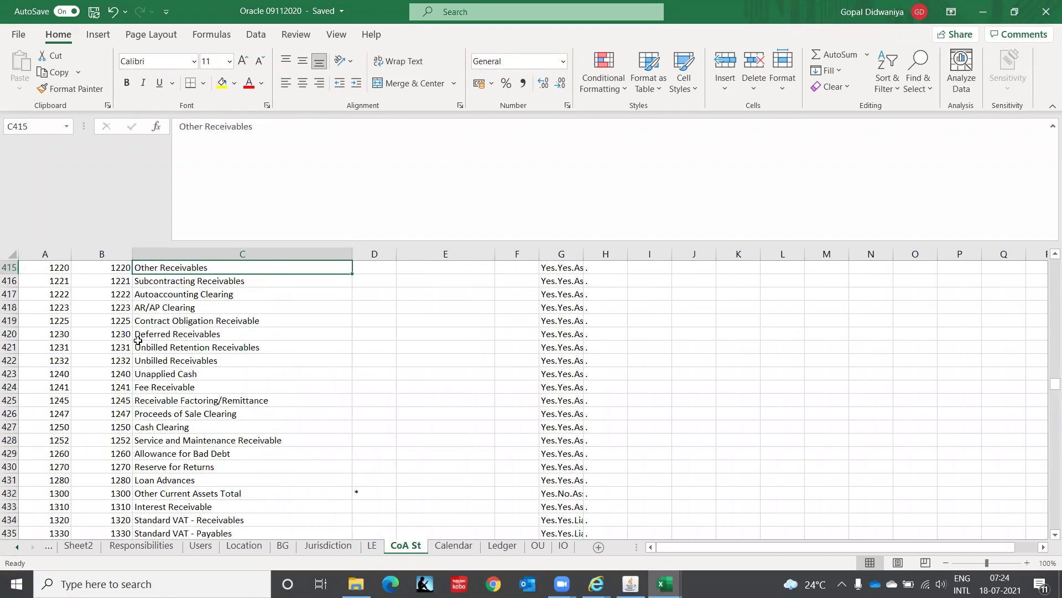
pyautogui.press('Up')
pyautogui.press('Up')
pyautogui.press('Up')
pyautogui.press('Up')
pyautogui.press('Up')
pyautogui.press('Up')
pyautogui.press('Up')
pyautogui.press('Up')
pyautogui.press('Up')
pyautogui.press('Up')
pyautogui.press('Up')
pyautogui.press('Up')
pyautogui.press('Up')
pyautogui.press('Up')
pyautogui.press('Up')
pyautogui.press('Up')
pyautogui.press('Up')
pyautogui.press('Up')
pyautogui.press('Up')
pyautogui.press('Up')
pyautogui.press('Down')
pyautogui.press('Down')
pyautogui.press('Down')
pyautogui.press('Down')
pyautogui.press('Down')
pyautogui.press('Down')
pyautogui.press('Down')
pyautogui.press('Down')
pyautogui.press('Down')
pyautogui.press('Down')
# Find 'retained' to locate account 3300 Retained Earnings, then return to the account search.
pyautogui.hotkey('ctrl', 'f')
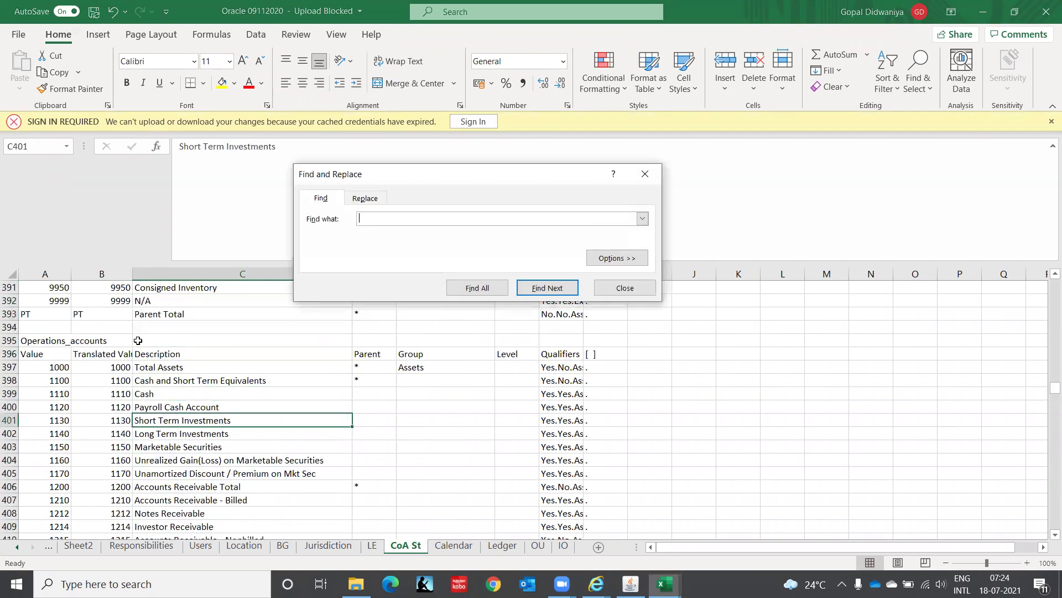
pyautogui.write('retaine')
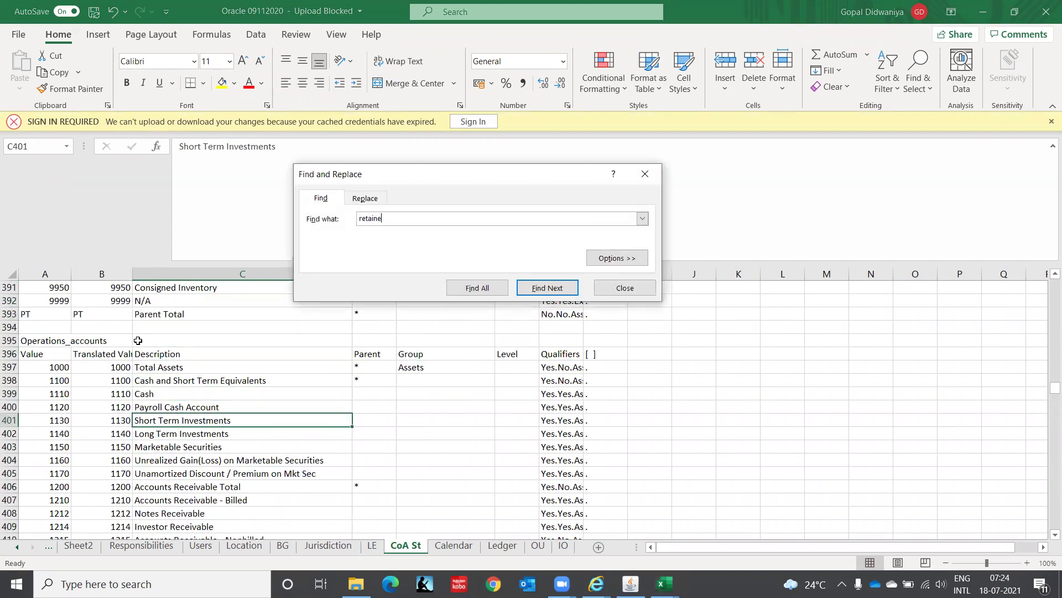
pyautogui.write('d')
pyautogui.press('Return')
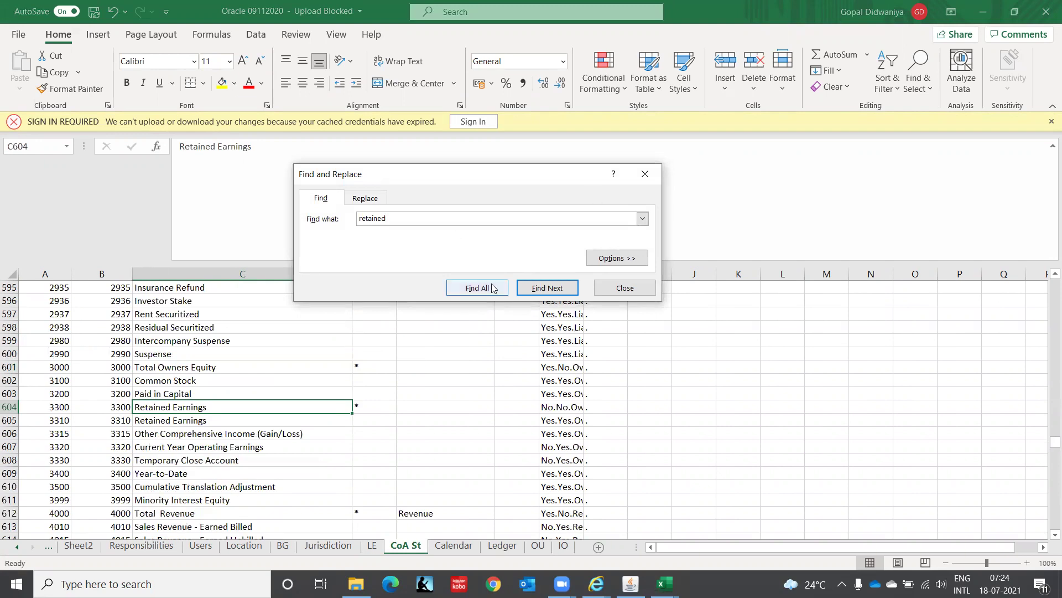
pyautogui.click(653, 287)
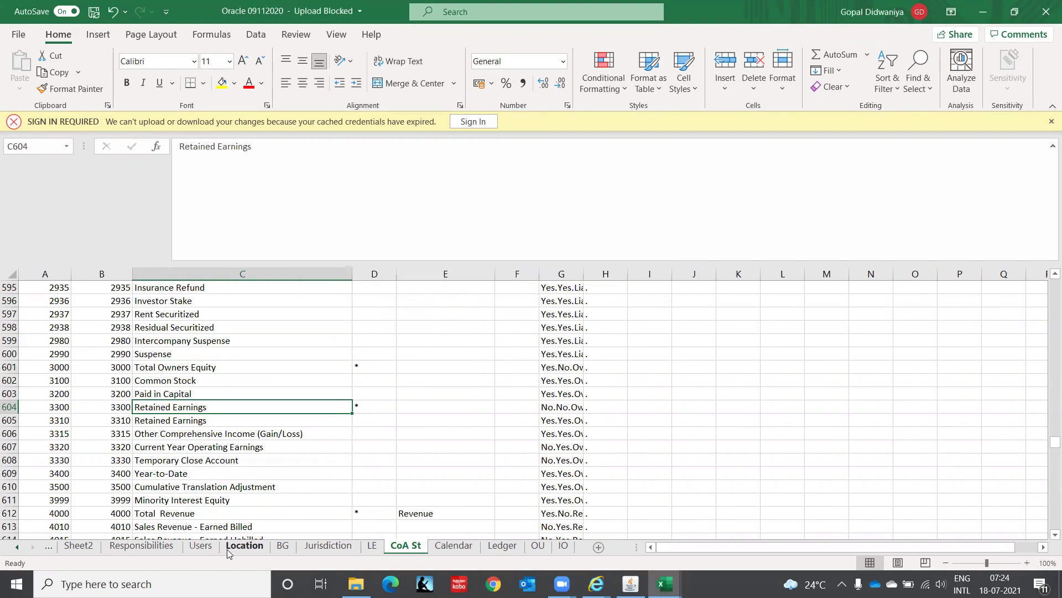
pyautogui.press('Left')
pyautogui.press('Left')
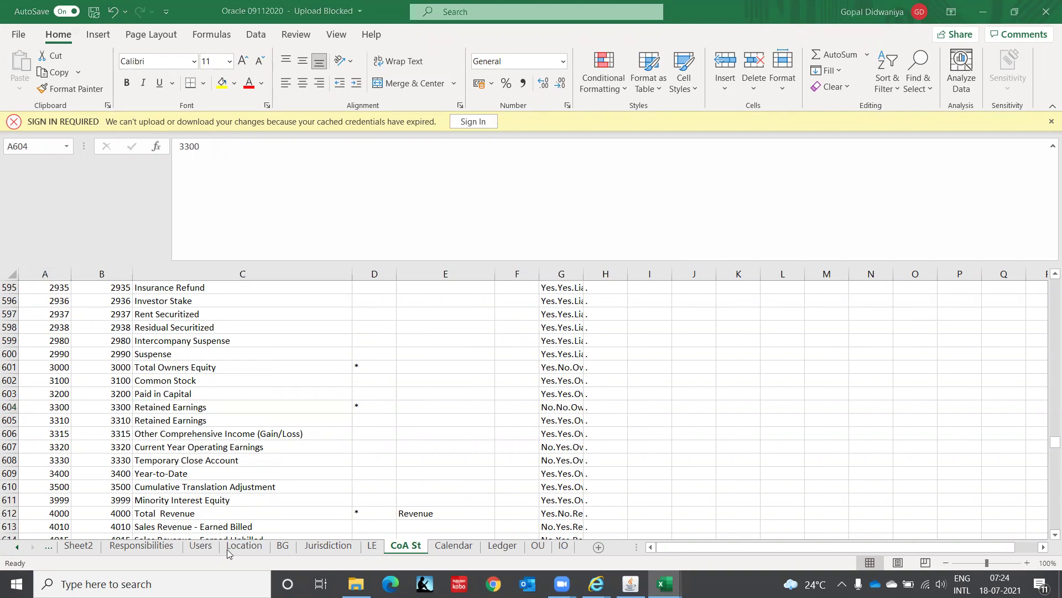
pyautogui.hotkey('alt', 'Tab')
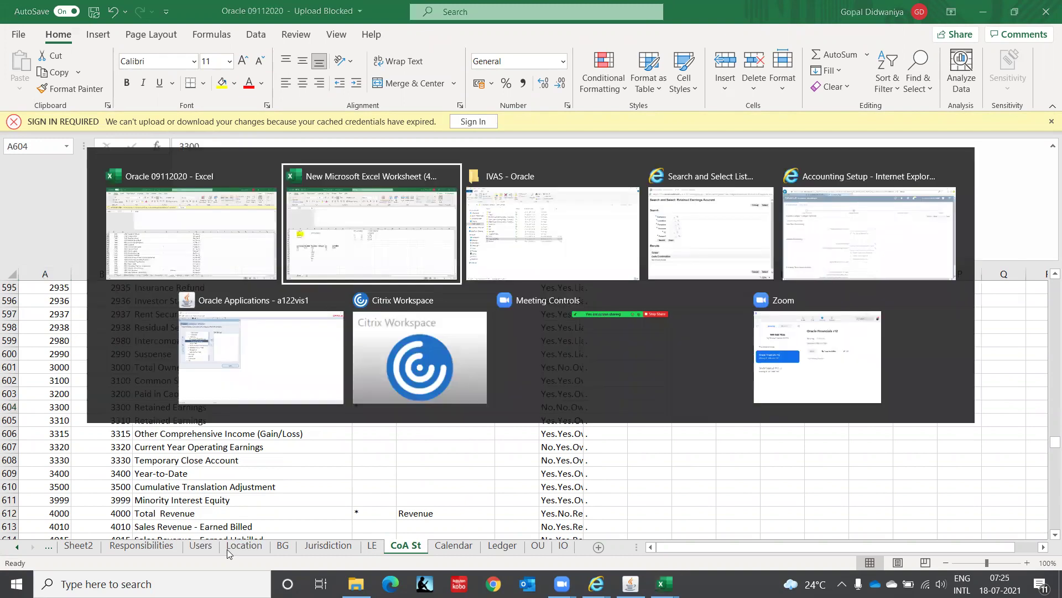
pyautogui.hotkey('alt', 'Tab')
pyautogui.hotkey('alt', 'Tab')
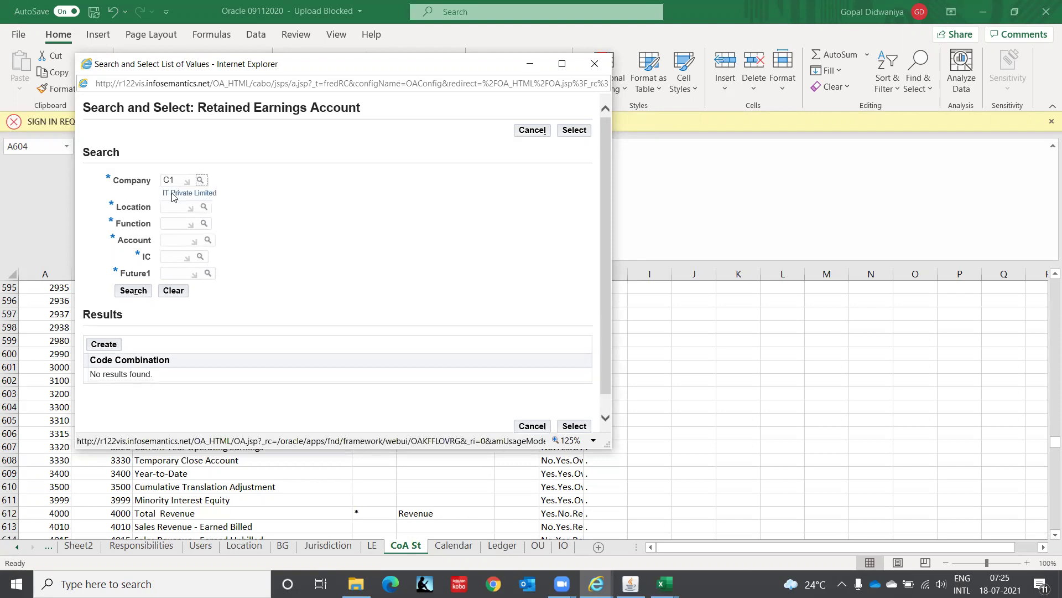
# Enter Location CHN and Function 000, and look up account values for 3300.
pyautogui.click(172, 209)
pyautogui.write('CHN')
pyautogui.click(172, 233)
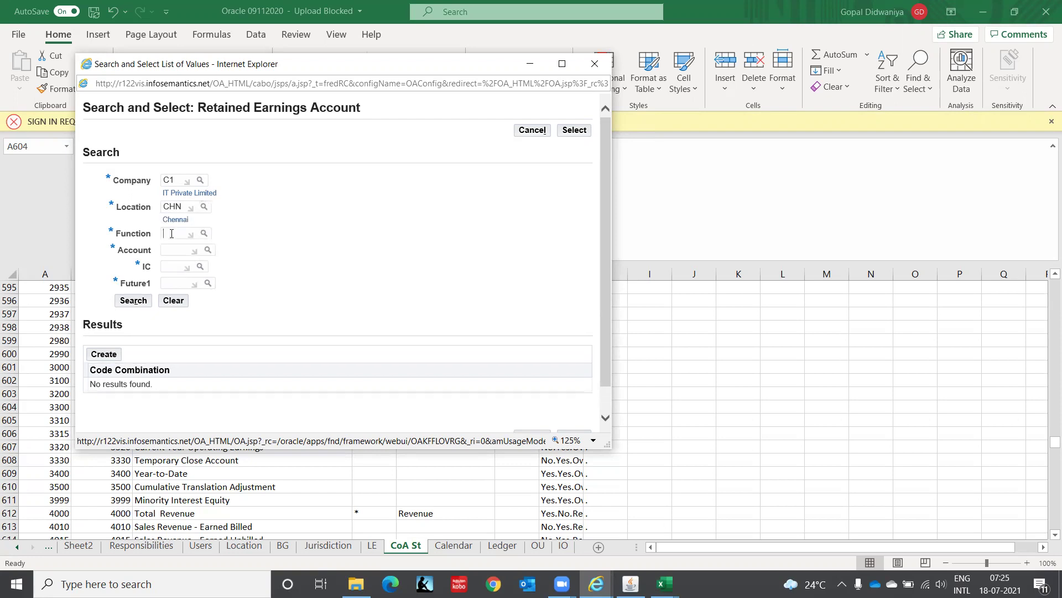
pyautogui.write('000')
pyautogui.press('Tab')
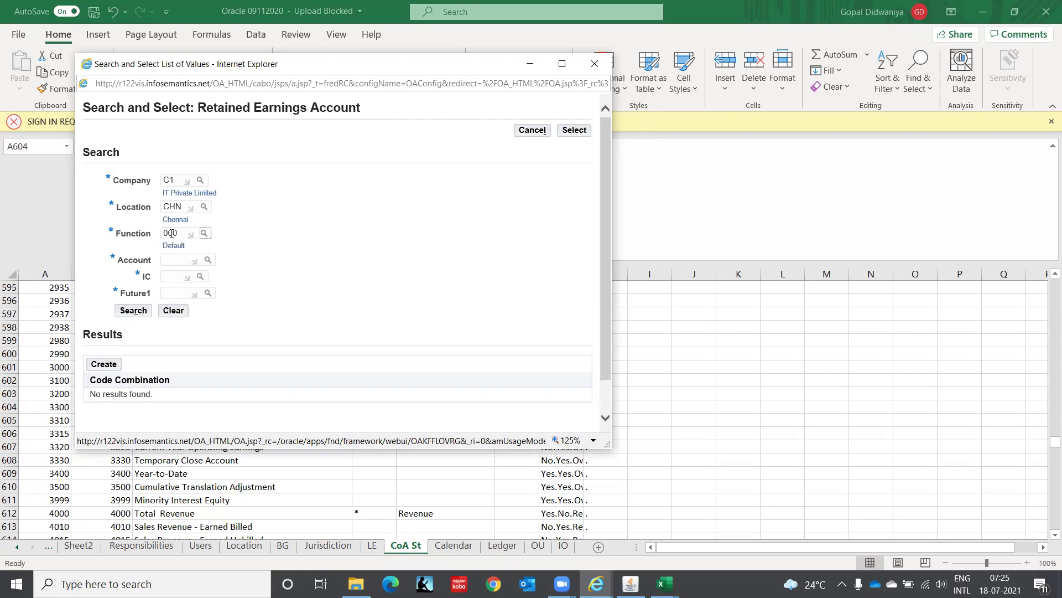
pyautogui.click(173, 263)
pyautogui.write('3300')
pyautogui.press('Tab')
pyautogui.press('Return')
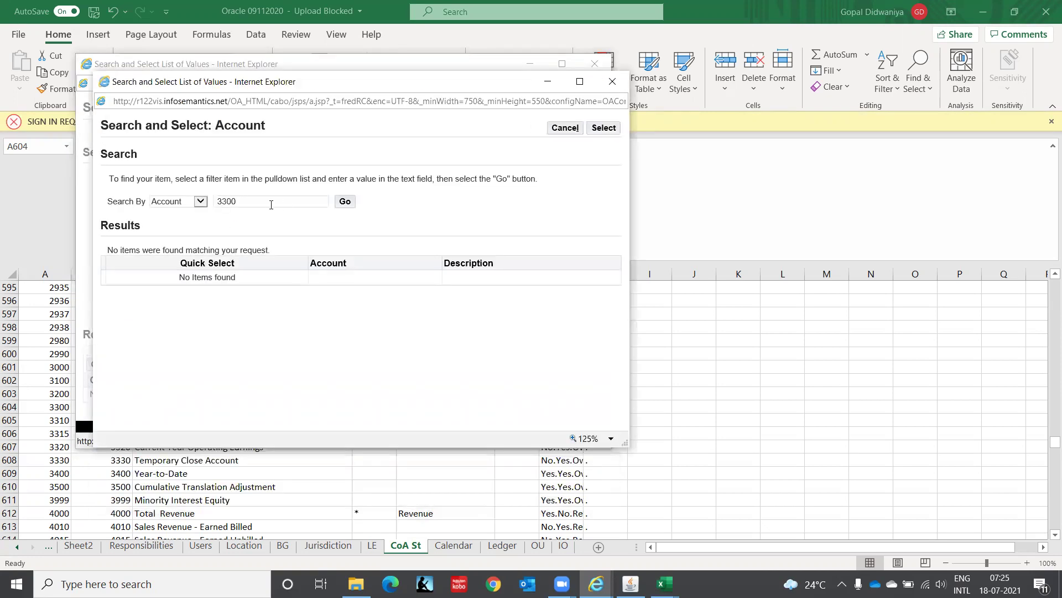
# Search account values by description 'Retaine%' and pick 3310 Retained Earnings.
pyautogui.click(272, 200)
pyautogui.press('BackSpace')
pyautogui.press('BackSpace')
pyautogui.press('BackSpace')
pyautogui.press('BackSpace')
pyautogui.click(200, 201)
pyautogui.click(197, 211)
pyautogui.click(230, 199)
pyautogui.write('Retaine%')
pyautogui.click(344, 202)
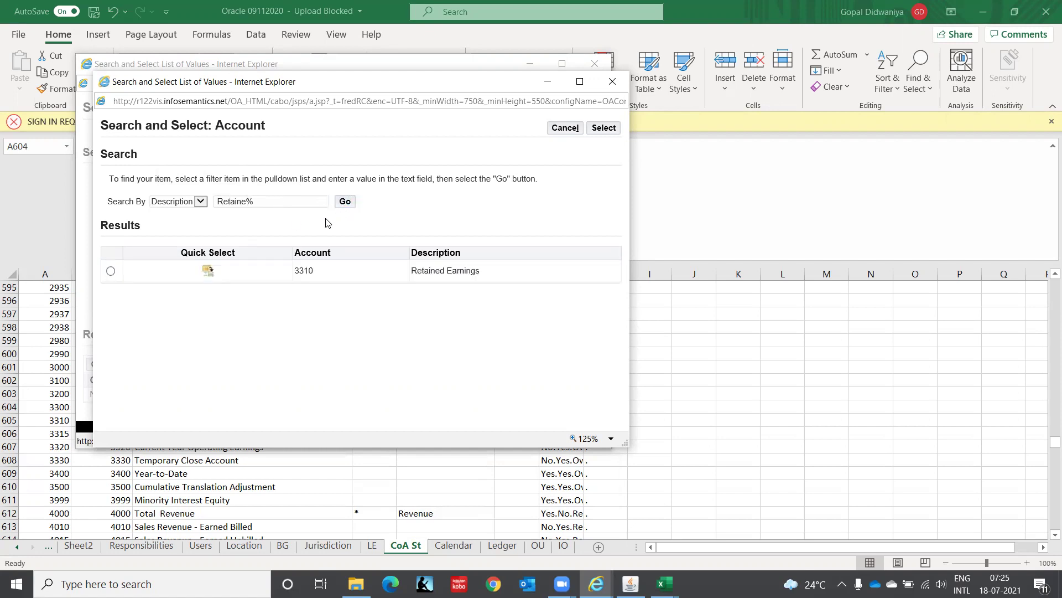
pyautogui.click(206, 271)
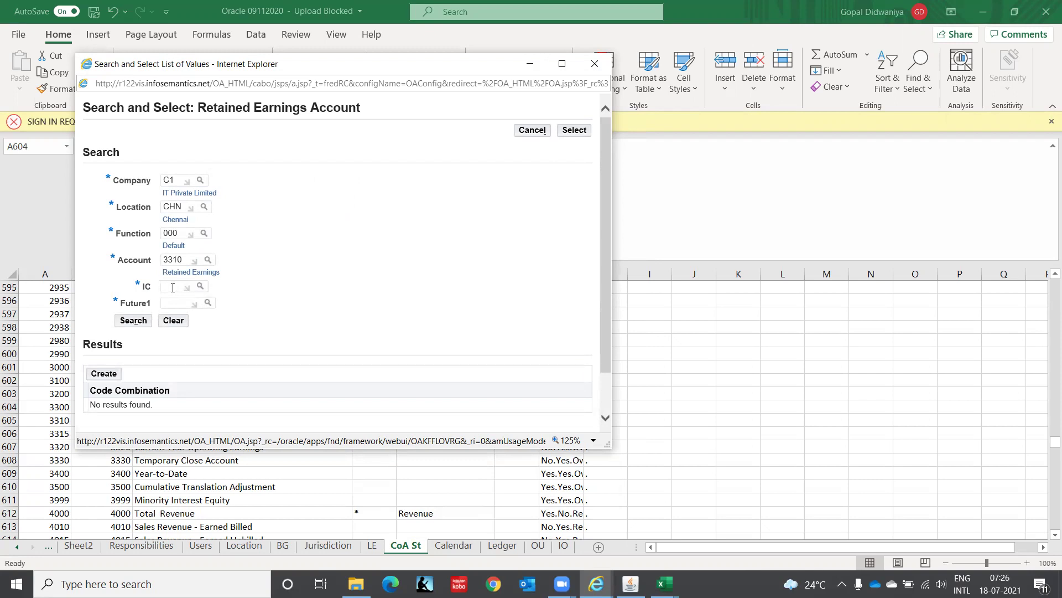
# Enter IC 00 and Future1 0000 and search for the account combination.
pyautogui.write('00')
pyautogui.press('Tab')
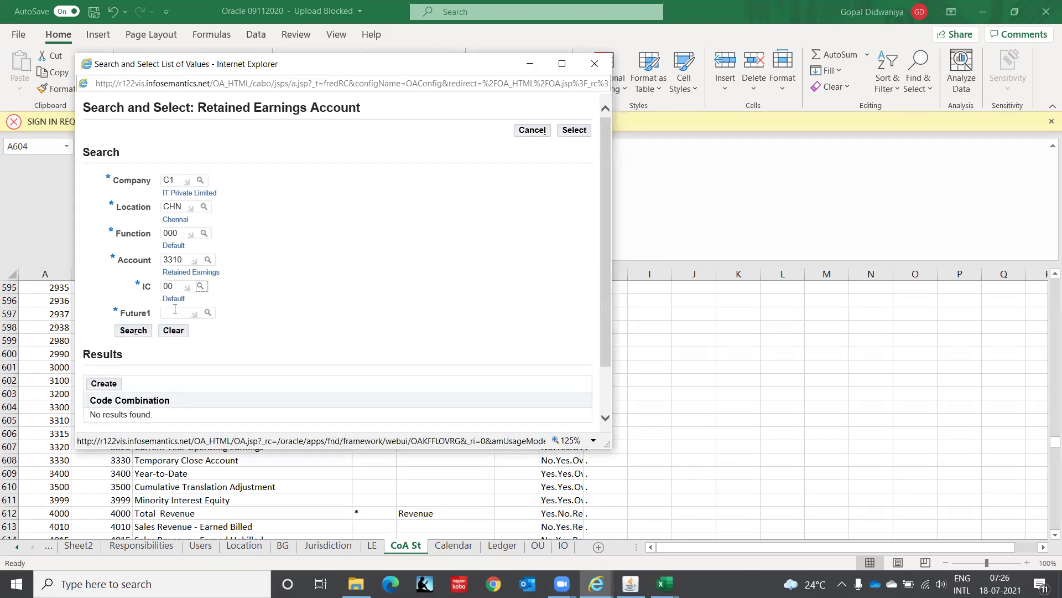
pyautogui.click(175, 310)
pyautogui.write('0000')
pyautogui.press('Tab')
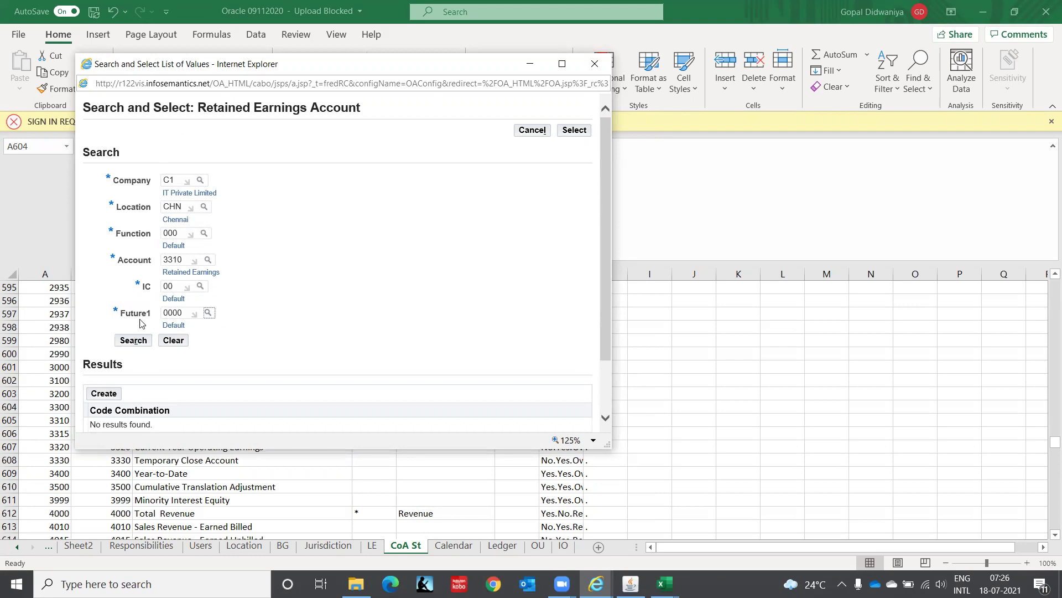
pyautogui.click(140, 346)
# Create the C1.CHN.000.3310.00.0000 combination and select it as the retained earnings account.
pyautogui.moveTo(609, 247); pyautogui.dragTo(615, 357)
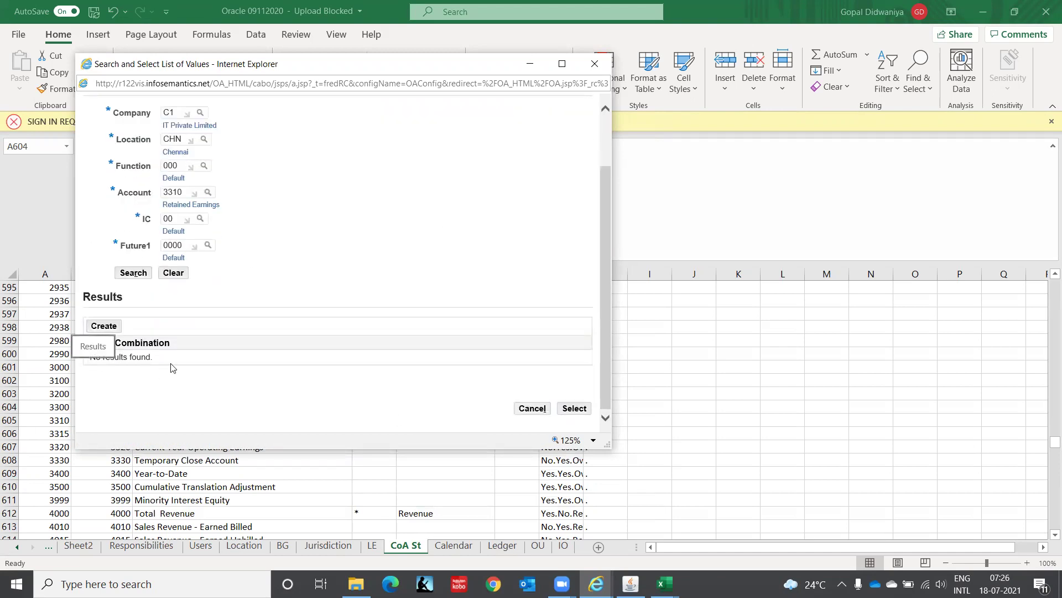
pyautogui.click(106, 327)
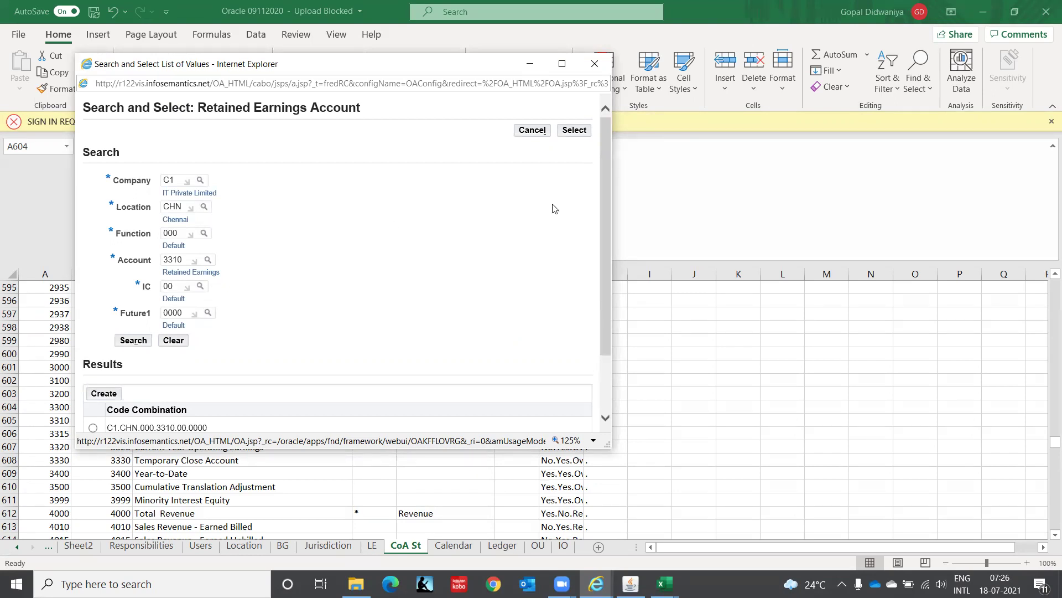
pyautogui.moveTo(605, 215); pyautogui.dragTo(601, 326)
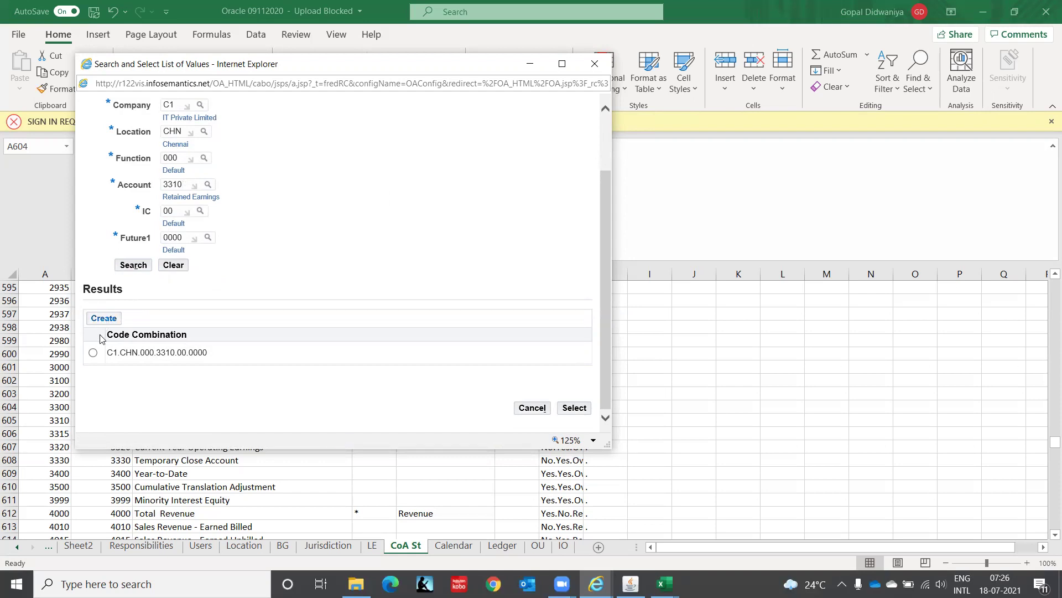
pyautogui.click(93, 354)
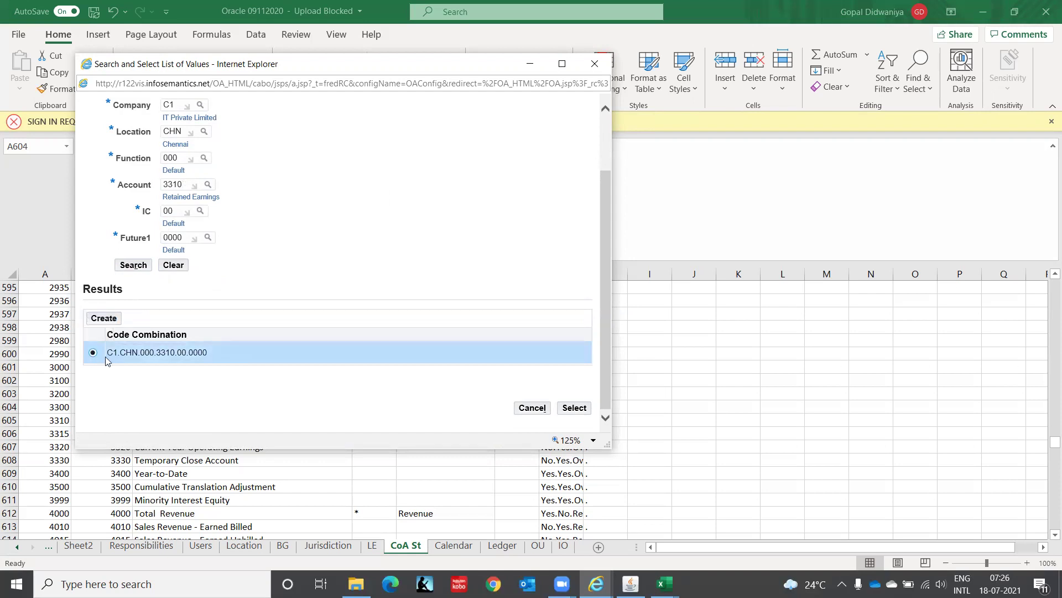
pyautogui.click(575, 408)
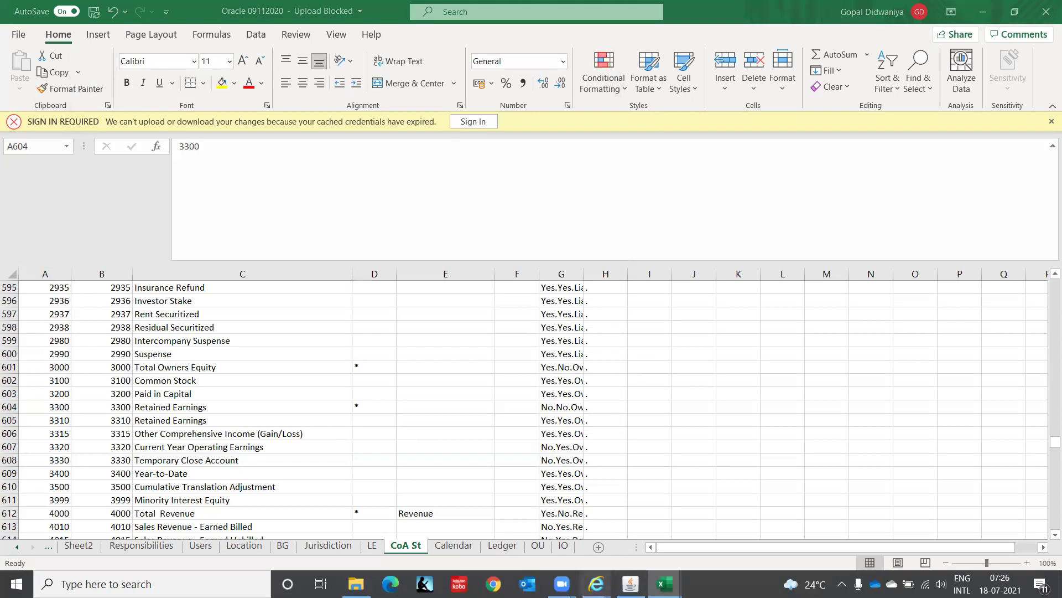
# Back on Ledger Options, accept C1.CHN.000.3310.00.0000 and move to Rounding Differences Tracking Account.
pyautogui.moveTo(596, 584)
pyautogui.click(734, 537)
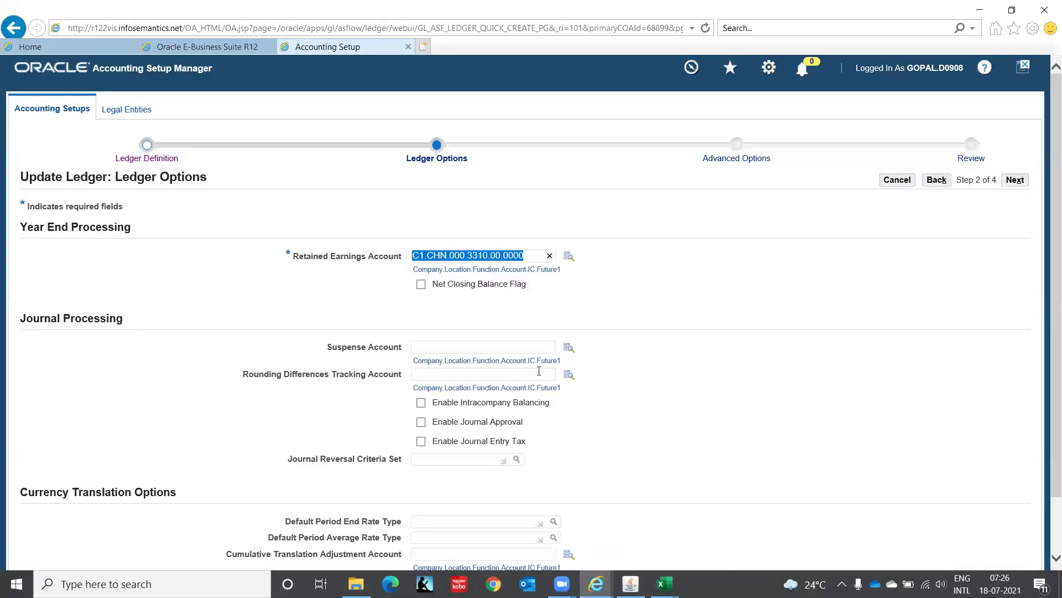
pyautogui.click(475, 345)
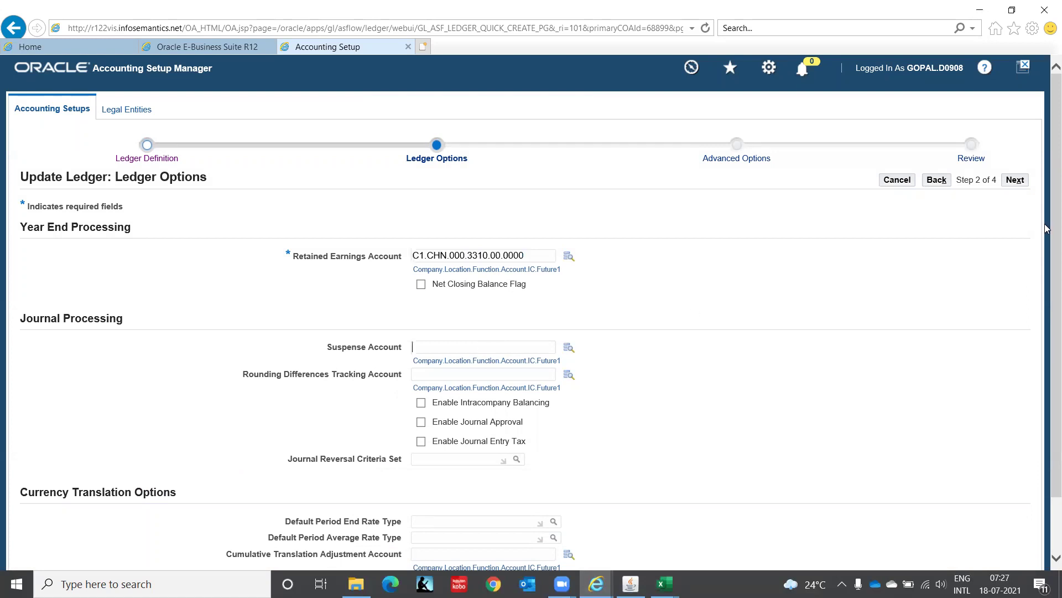
pyautogui.moveTo(1047, 219); pyautogui.dragTo(1048, 362)
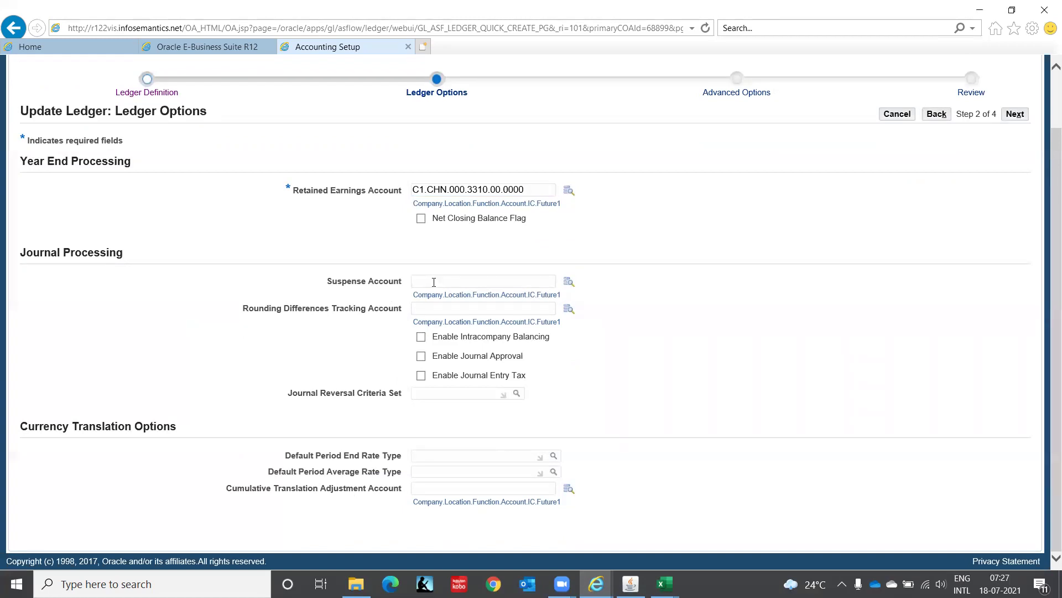
pyautogui.click(443, 309)
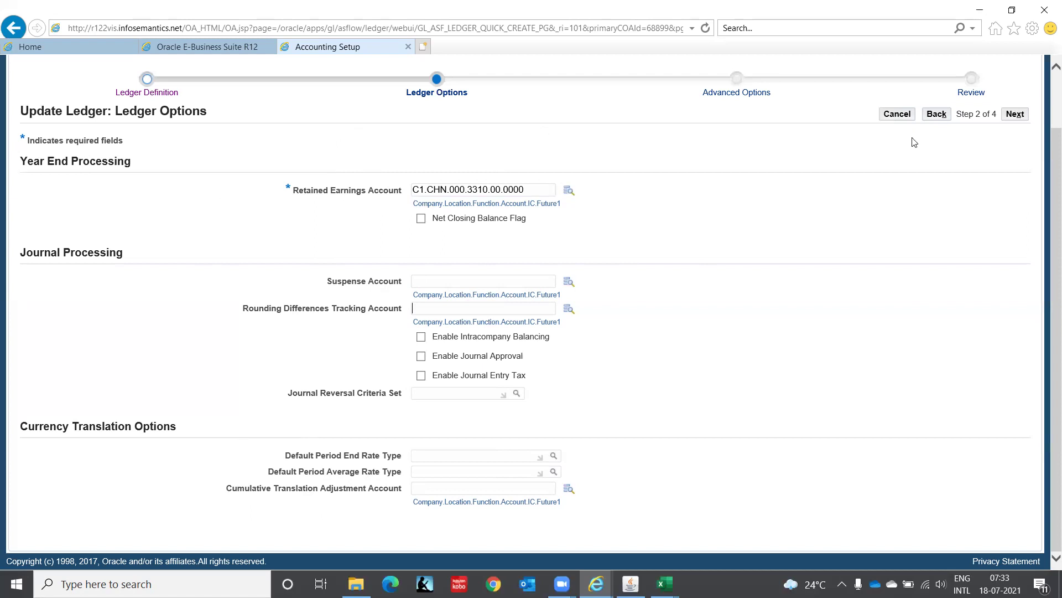
# Check Enable Journal Reconciliation in Advanced Options and continue to the Review step.
pyautogui.click(1012, 119)
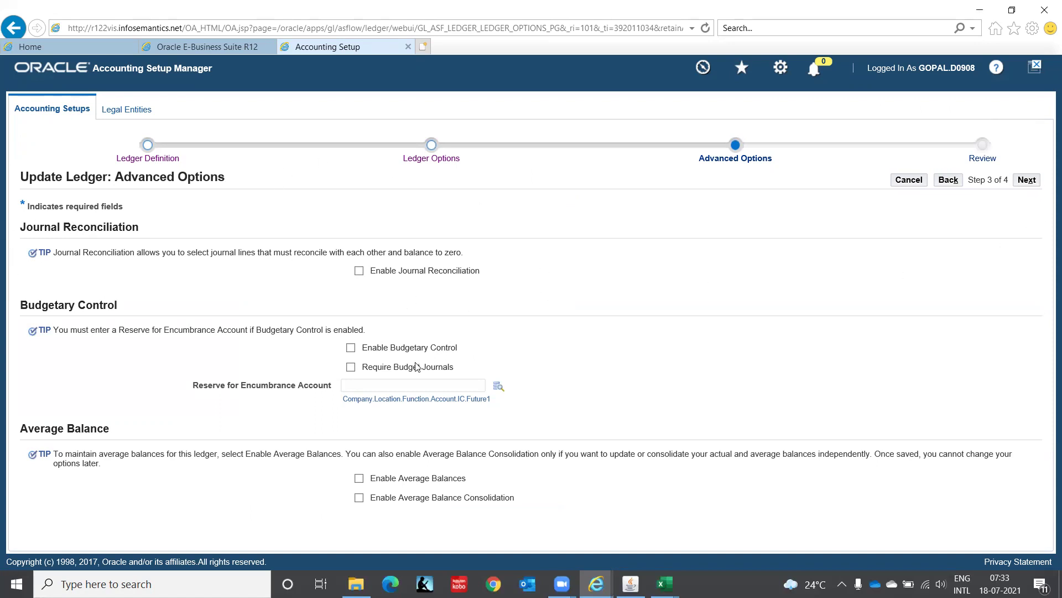
pyautogui.click(359, 272)
pyautogui.click(1027, 185)
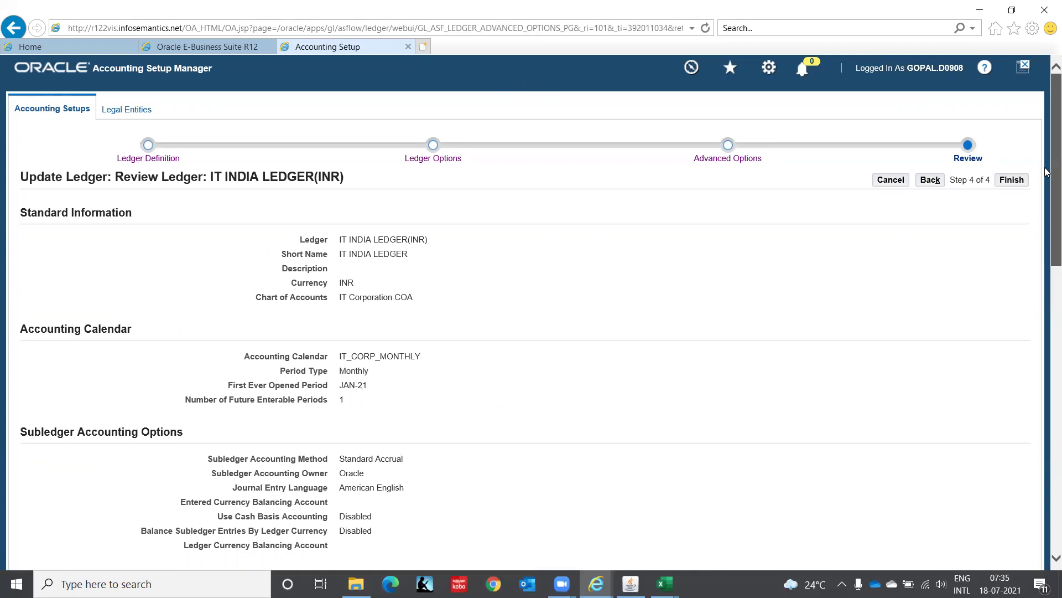
# Look over the IT INDIA LEDGER(INR) review page and finish the ledger update.
pyautogui.scroll(-15, 1046, 172)
pyautogui.scroll(12, 1045, 166)
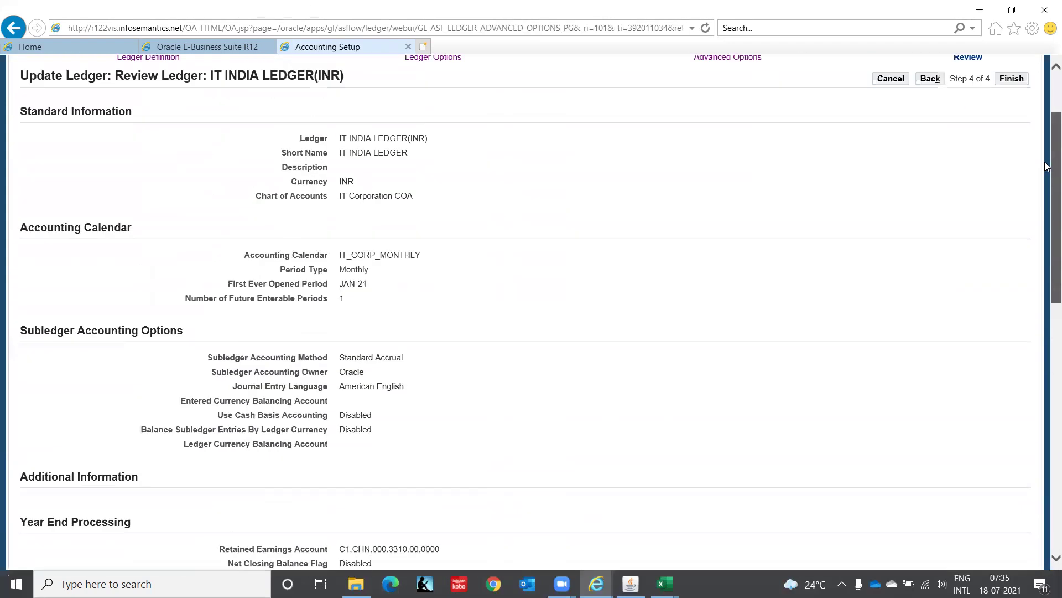
pyautogui.scroll(2, 1046, 166)
pyautogui.click(1012, 180)
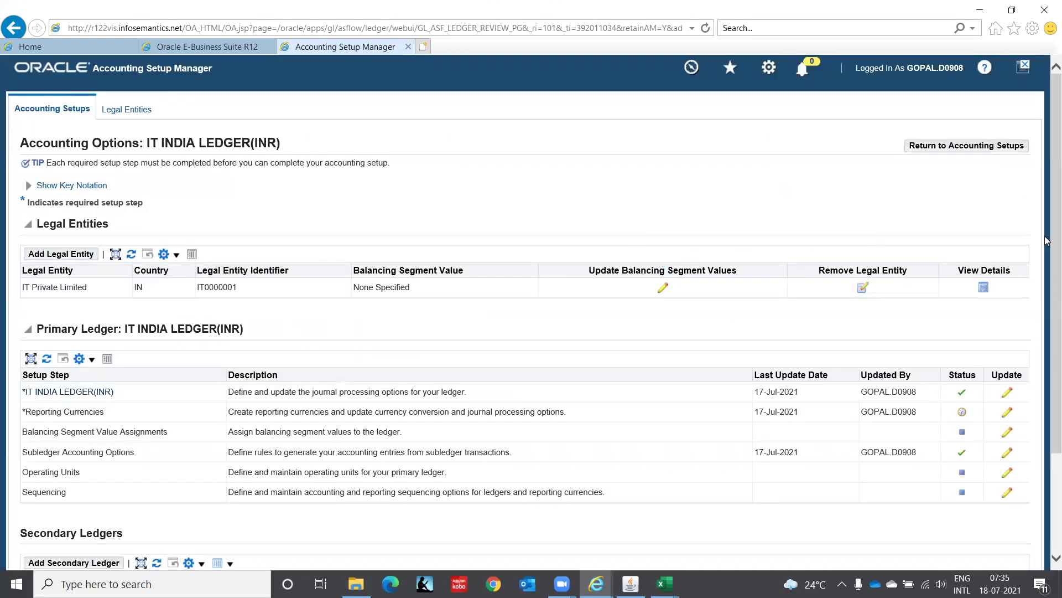
# Open the Reporting Currencies step and edit the USD reporting currency IT INDIA LEDGER(INR)(USD).
pyautogui.scroll(-3, 1047, 241)
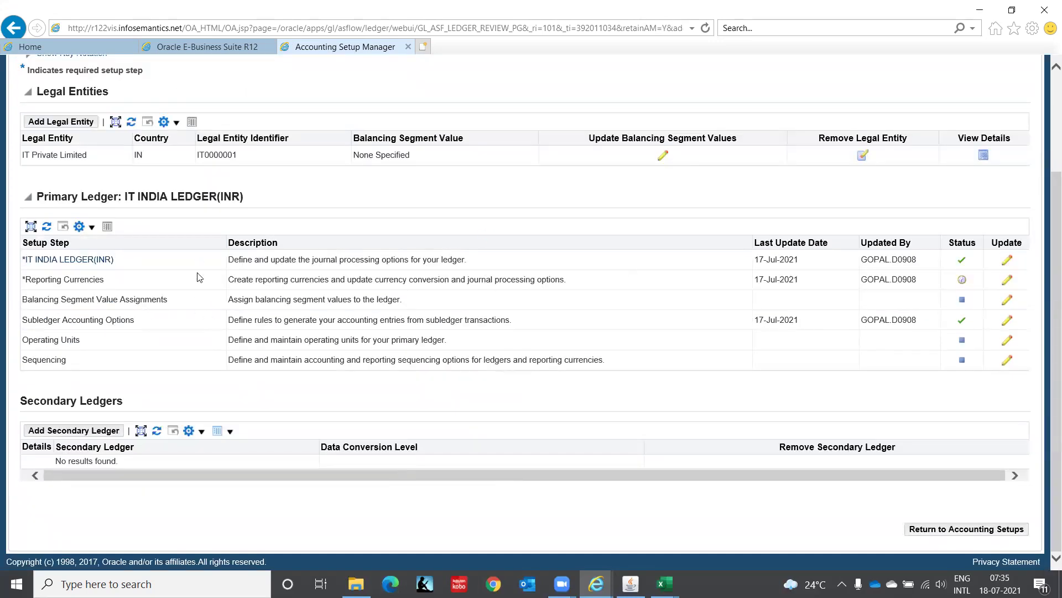
pyautogui.click(1009, 281)
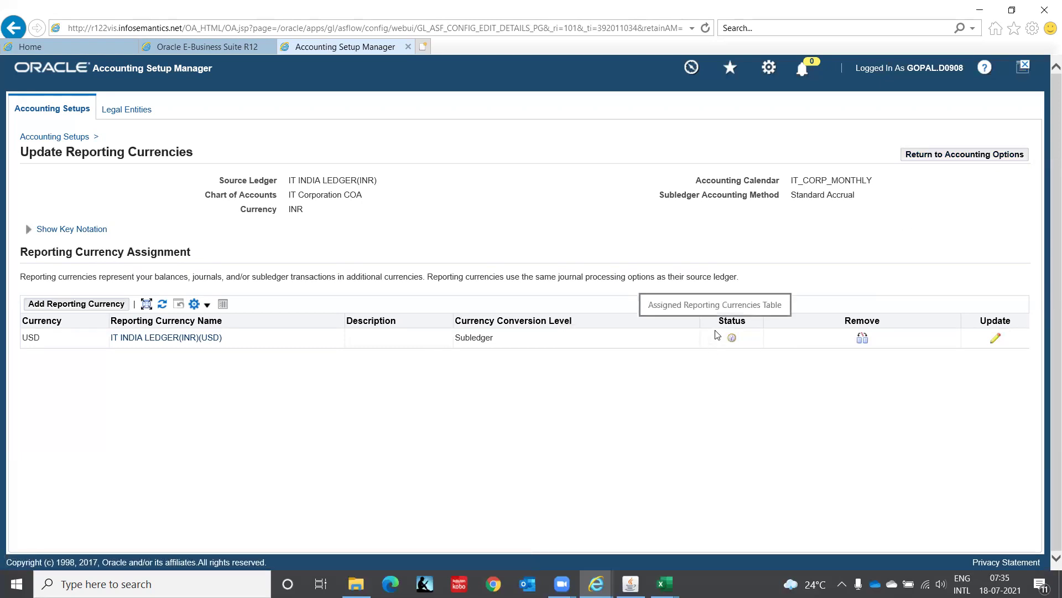
pyautogui.click(955, 157)
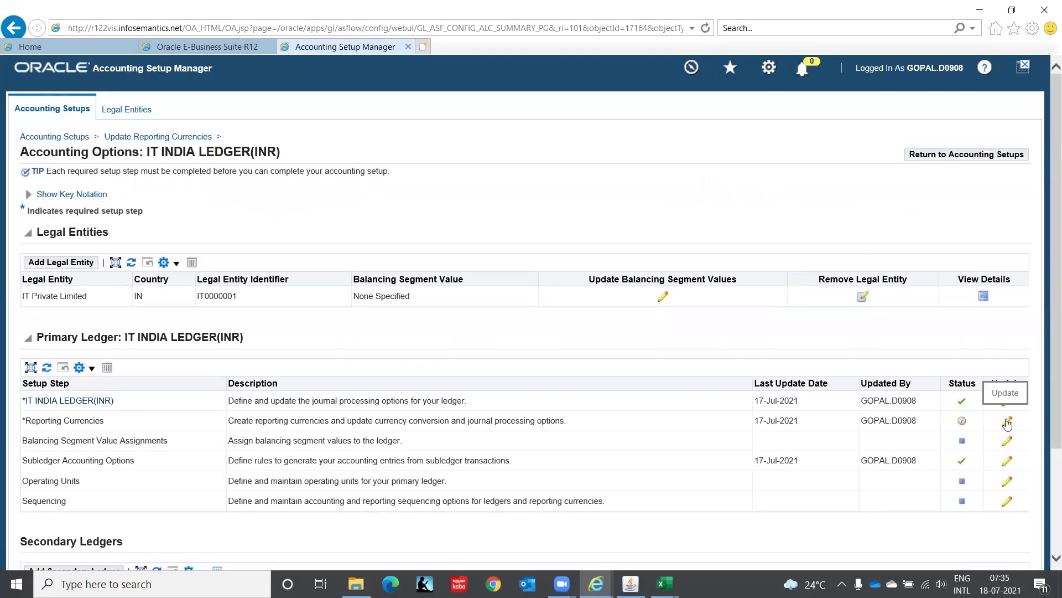
pyautogui.click(1007, 423)
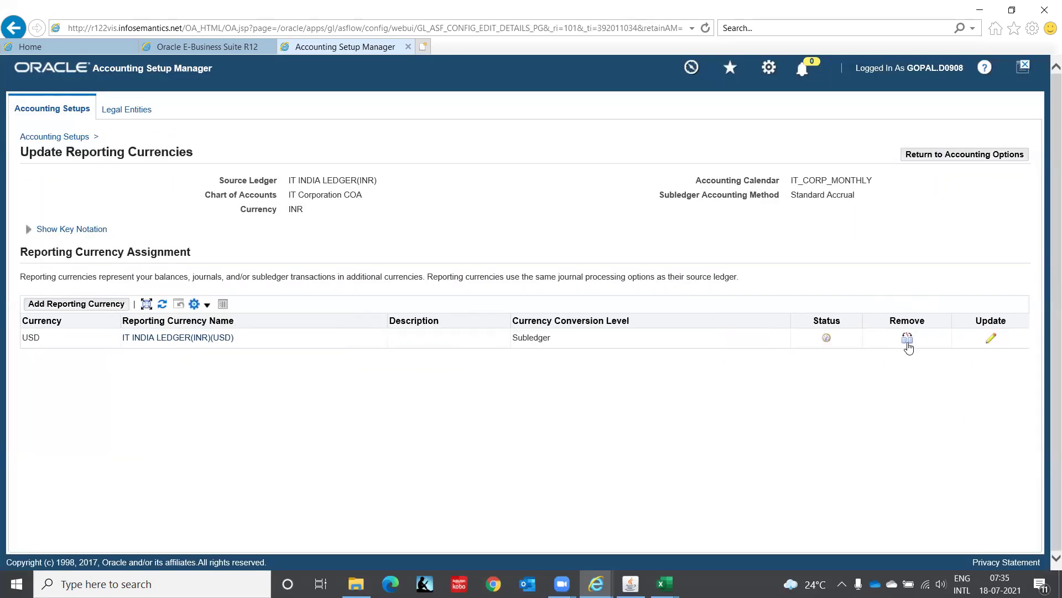
pyautogui.click(992, 339)
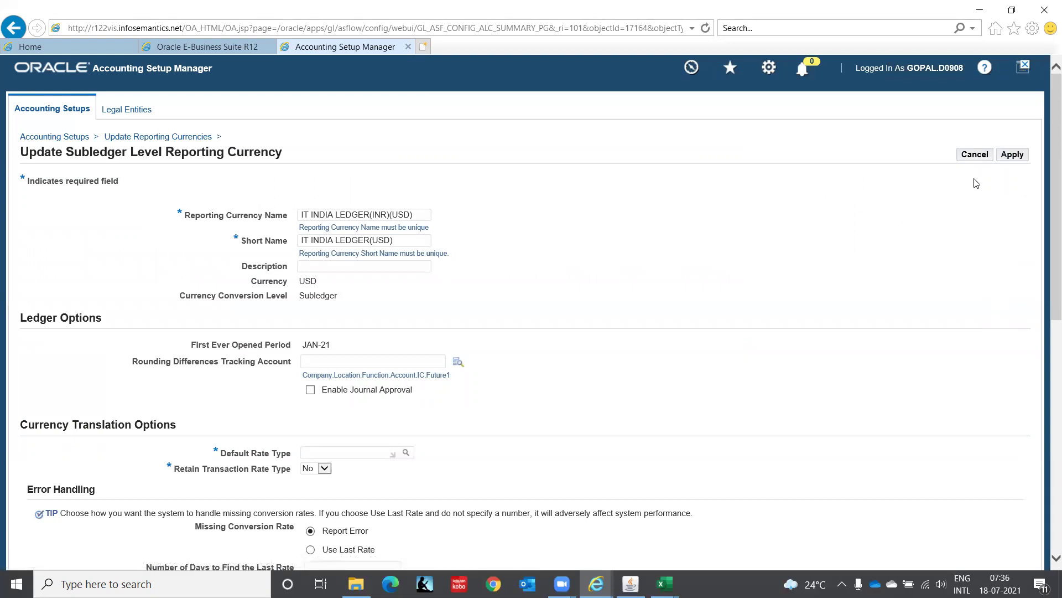
# Under Currency Translation Options, open the search list for Default Rate Type.
pyautogui.moveTo(1048, 157); pyautogui.dragTo(1048, 185)
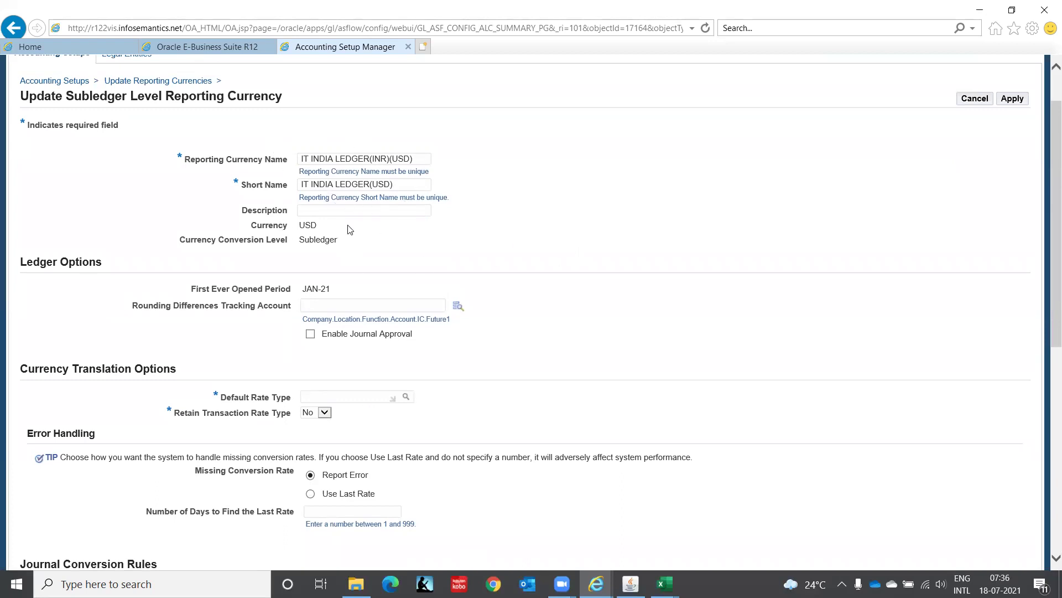
pyautogui.moveTo(1048, 232); pyautogui.dragTo(1048, 355)
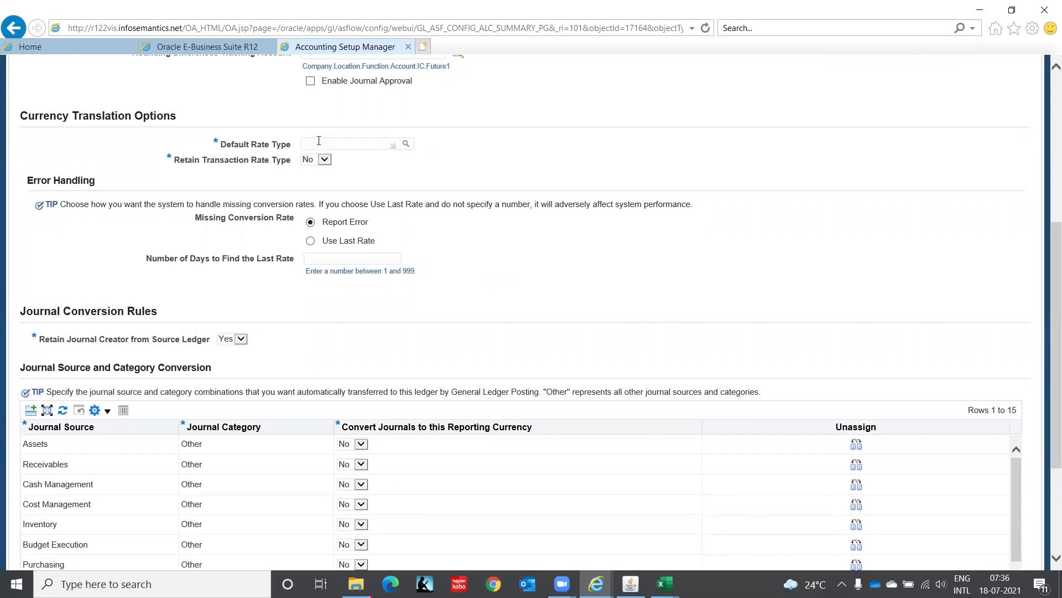
pyautogui.click(408, 145)
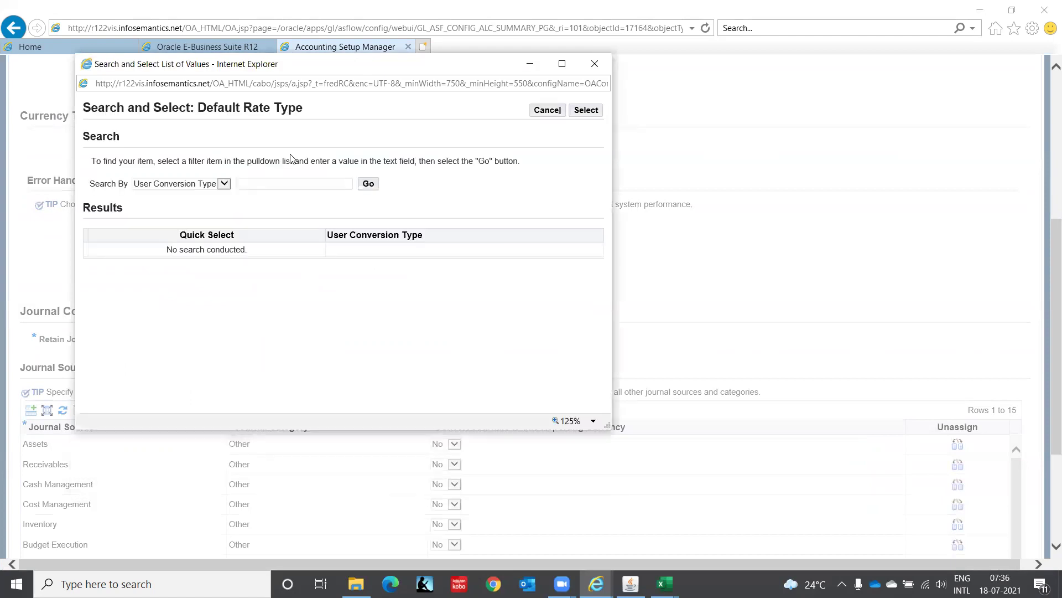
# List all conversion rate types and quick-select Corporate as the default rate type.
pyautogui.click(369, 184)
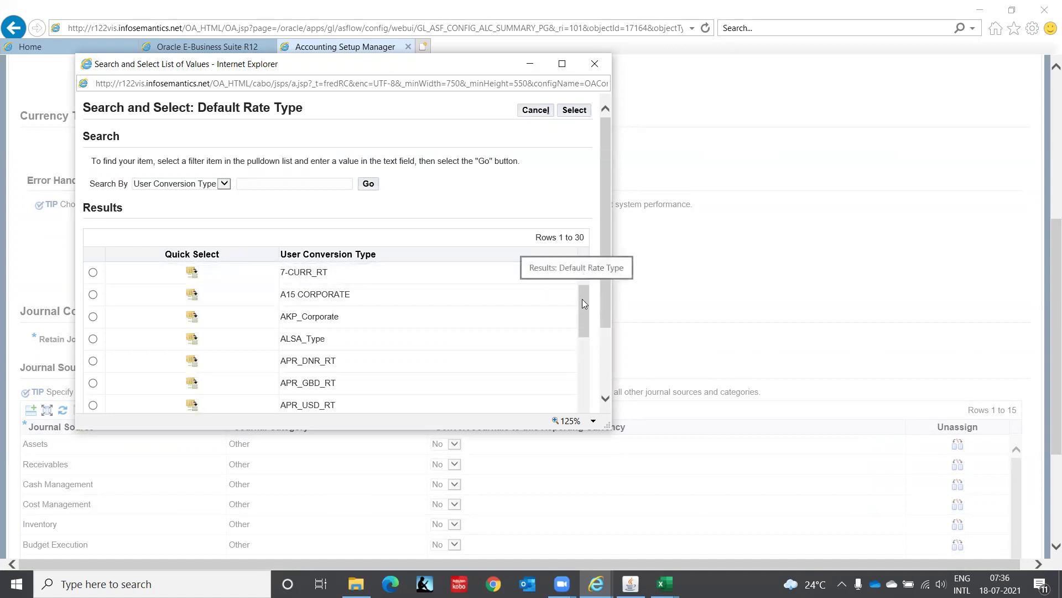
pyautogui.moveTo(583, 301); pyautogui.dragTo(586, 339)
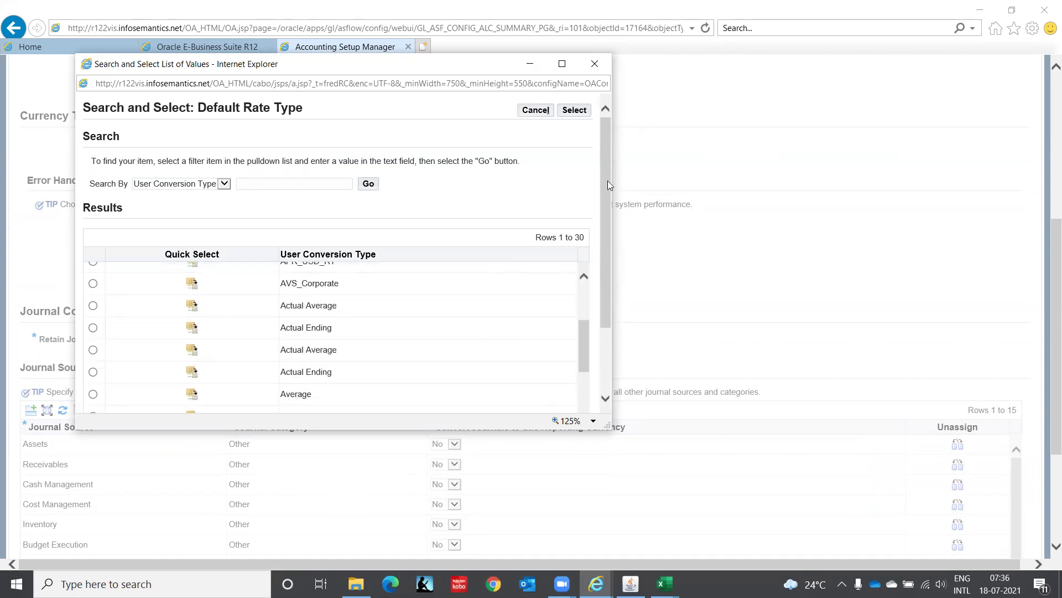
pyautogui.moveTo(606, 177); pyautogui.dragTo(619, 297)
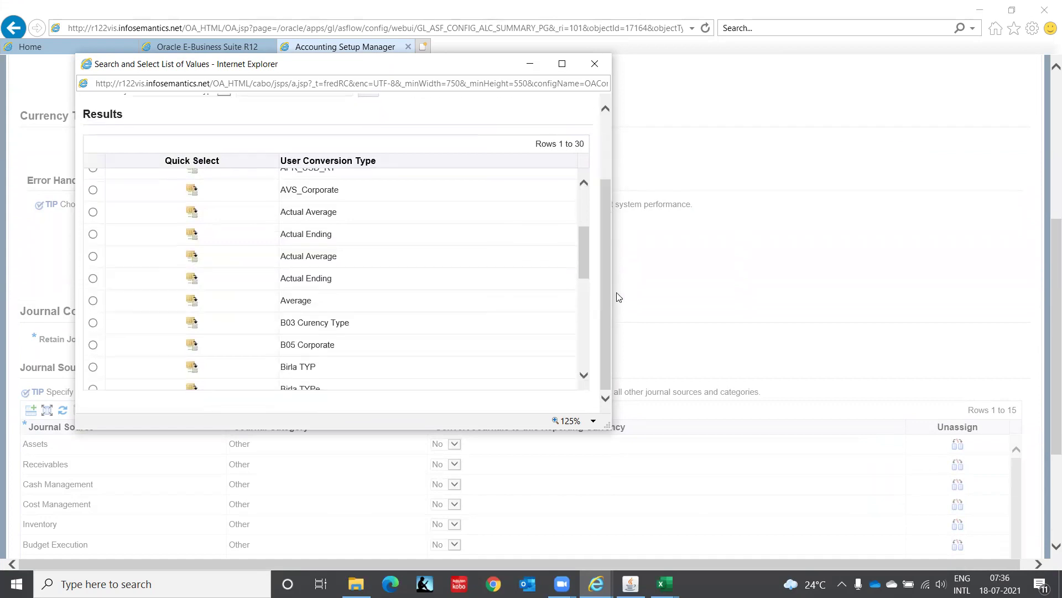
pyautogui.moveTo(585, 241); pyautogui.dragTo(585, 305)
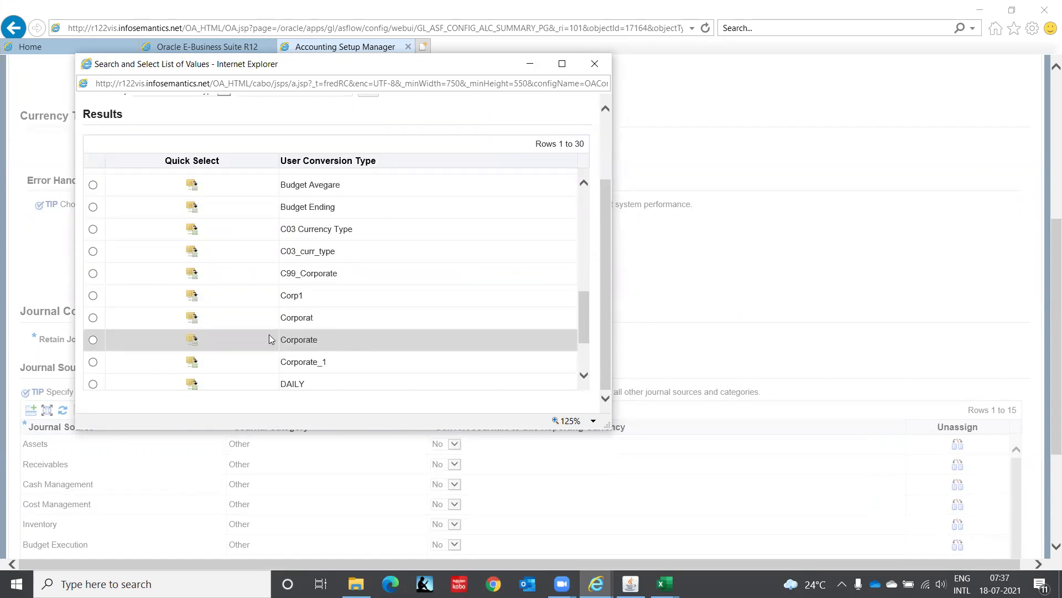
pyautogui.click(191, 339)
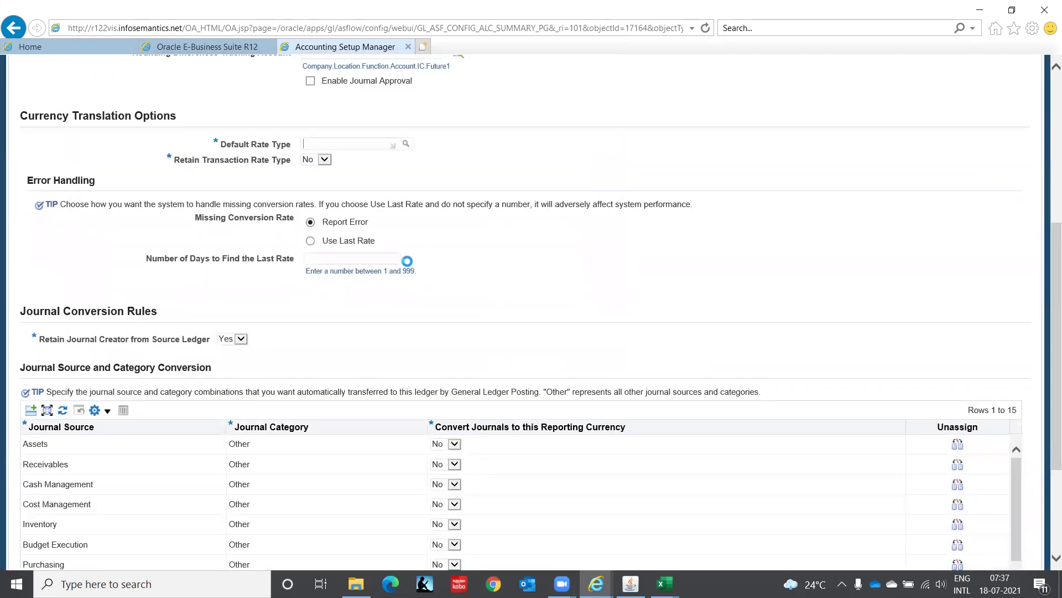
# Set Retain Transaction Rate Type to Yes and review the journal source conversion rules.
pyautogui.click(325, 160)
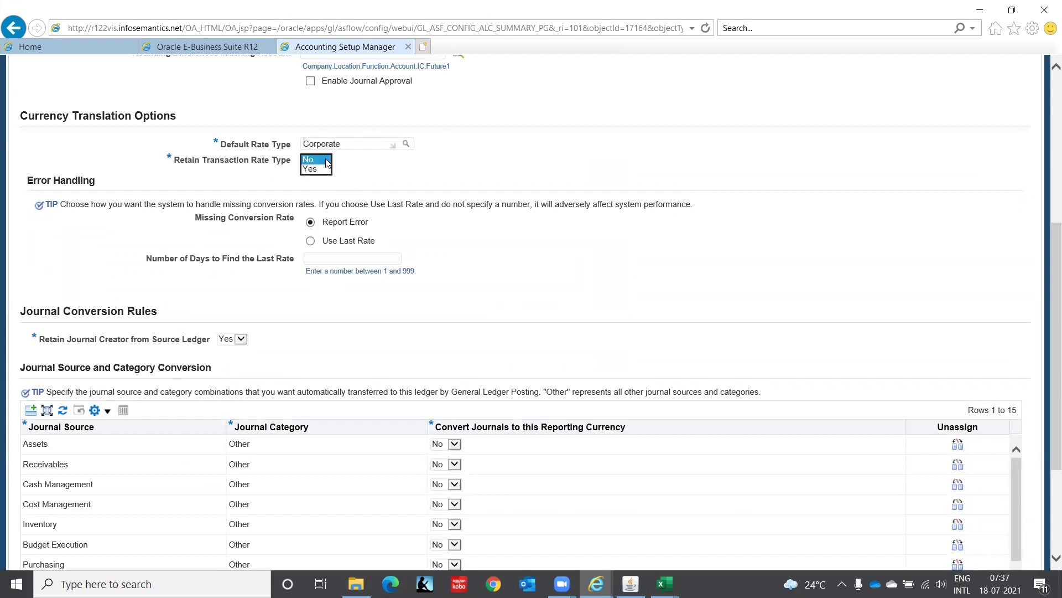
pyautogui.click(323, 171)
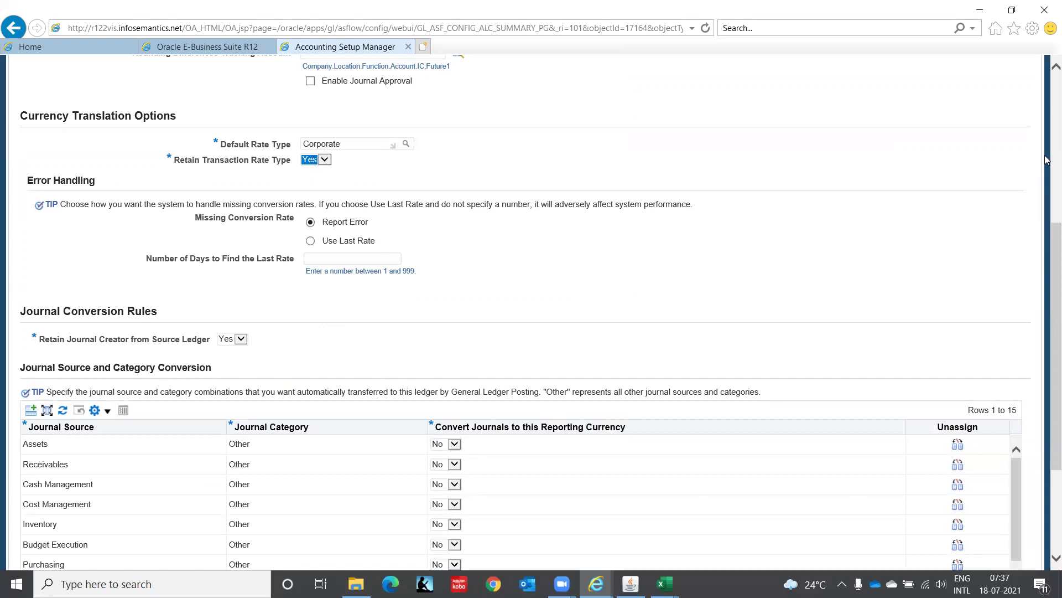
pyautogui.moveTo(1047, 231); pyautogui.dragTo(1046, 339)
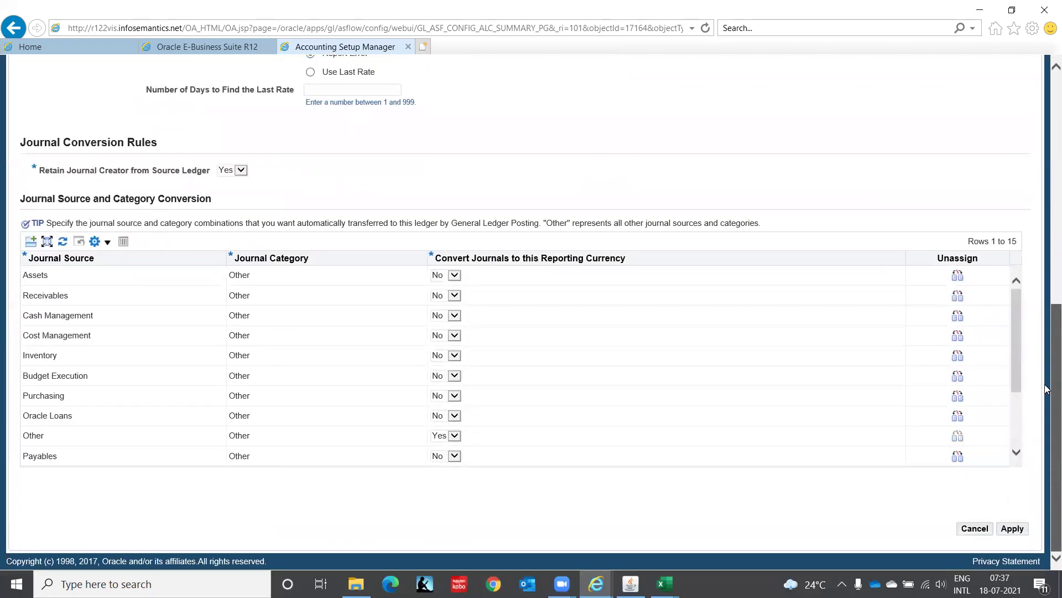
pyautogui.moveTo(1047, 389); pyautogui.dragTo(1047, 335)
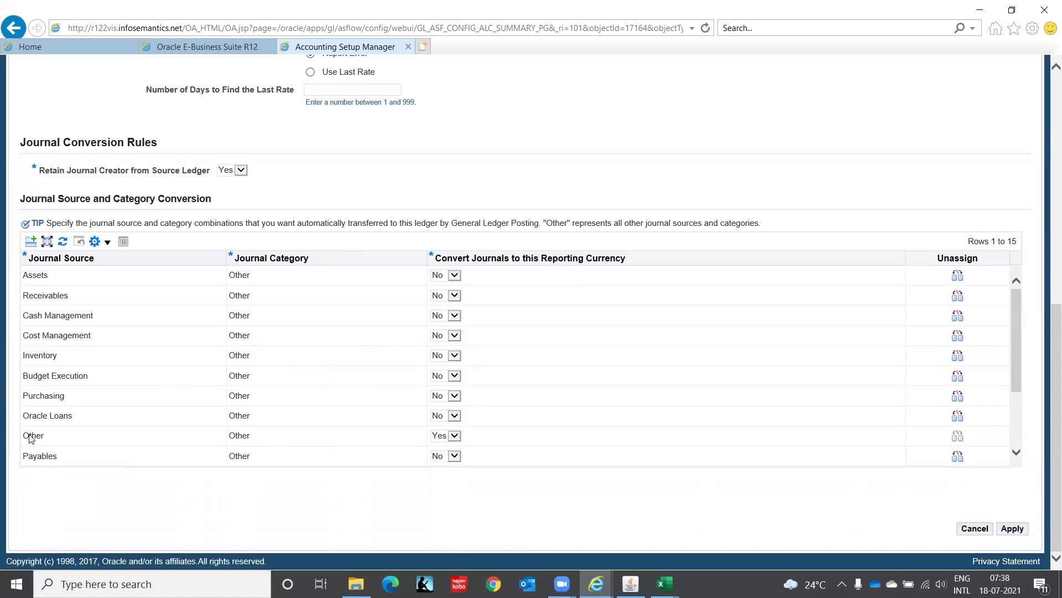
# Apply the USD settings, mark Reporting Currencies complete, and edit IT Private Limited's balancing segment values.
pyautogui.click(1011, 530)
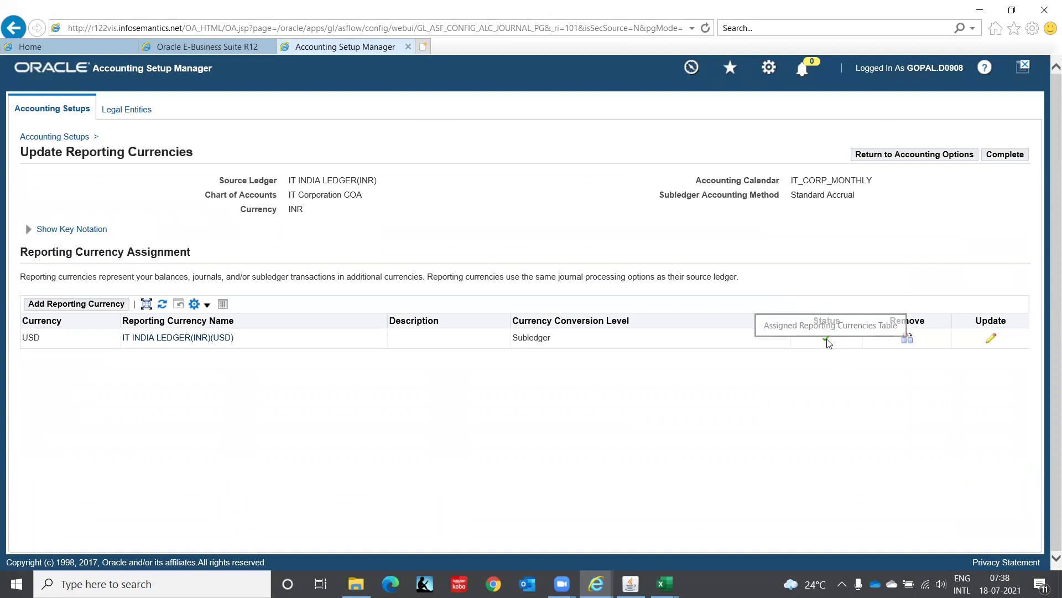
pyautogui.click(1015, 156)
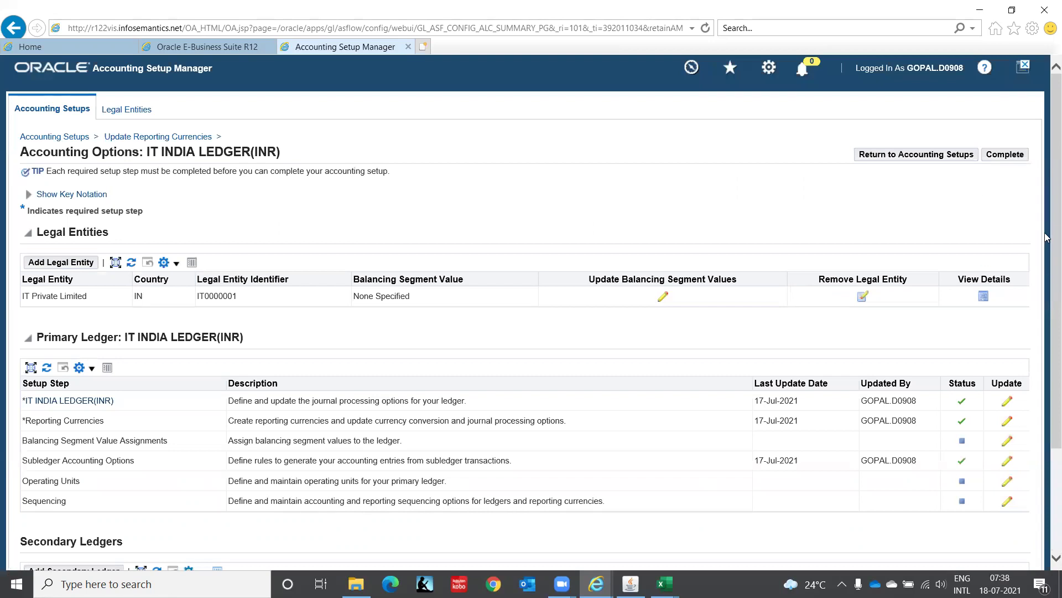
pyautogui.scroll(-1, 1045, 244)
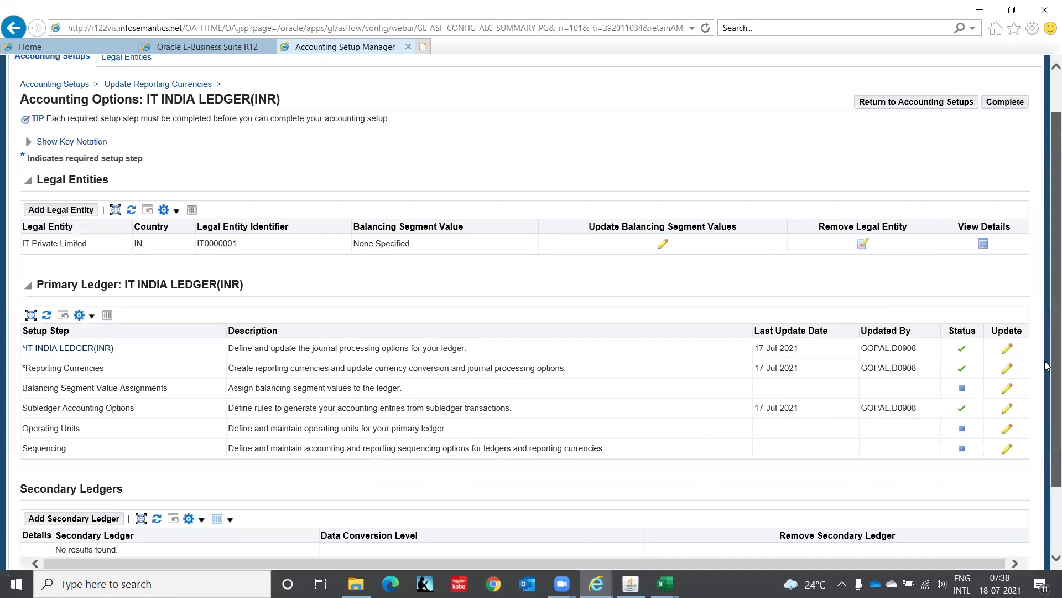
pyautogui.scroll(-2, 713, 398)
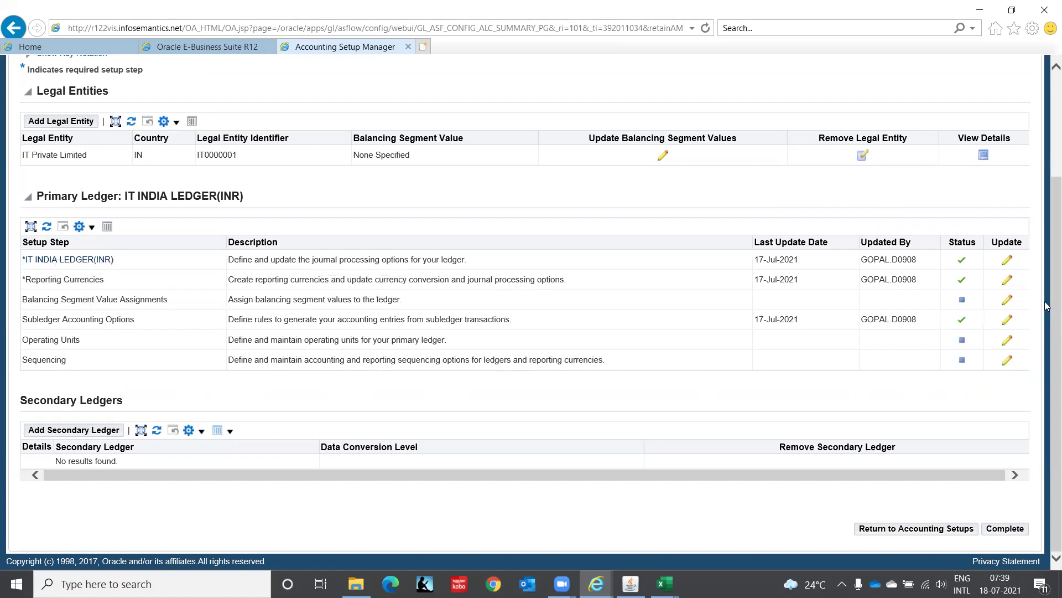
pyautogui.moveTo(1049, 345); pyautogui.dragTo(1046, 133)
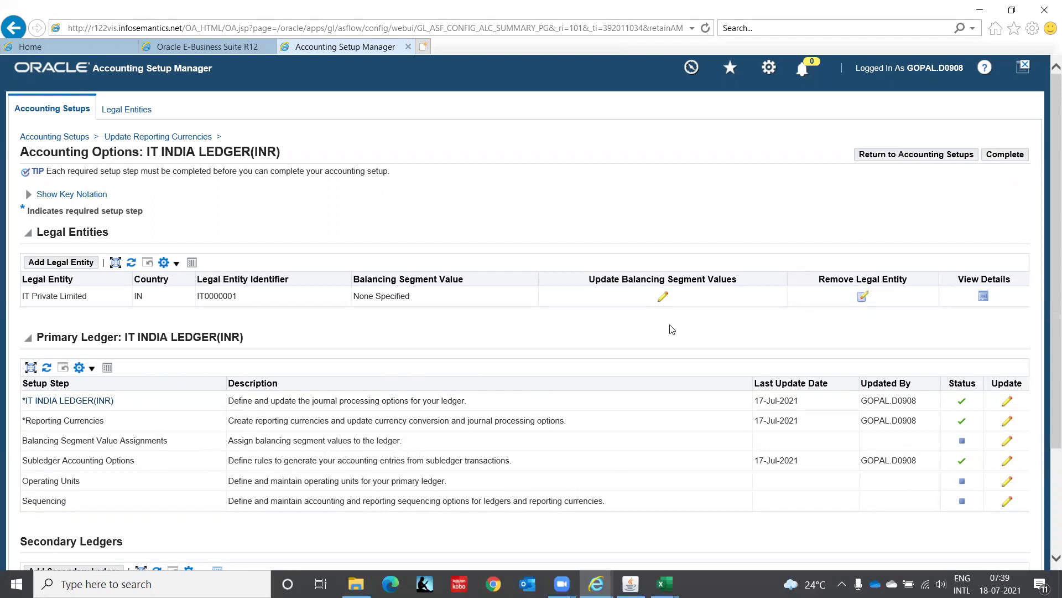
pyautogui.click(666, 298)
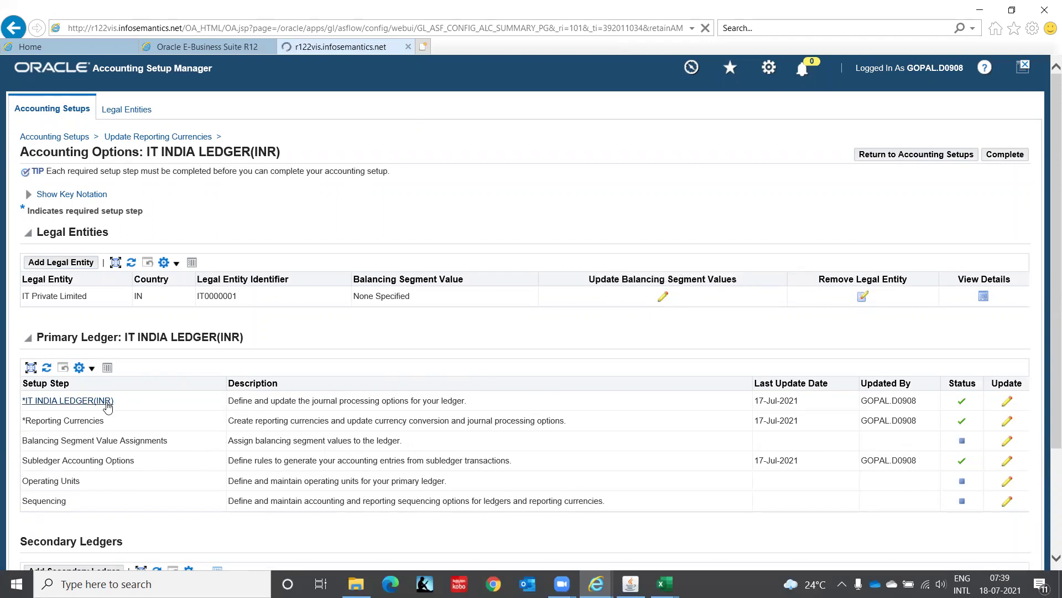
# Add balancing segment value C1 to IT Private Limited and apply the assignment.
pyautogui.click(80, 395)
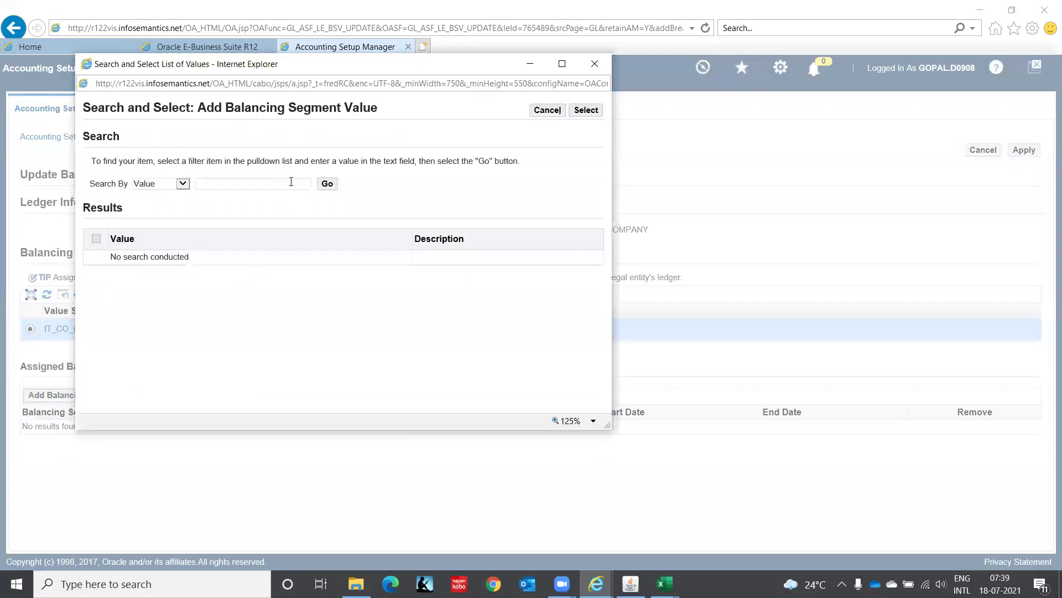
pyautogui.click(327, 183)
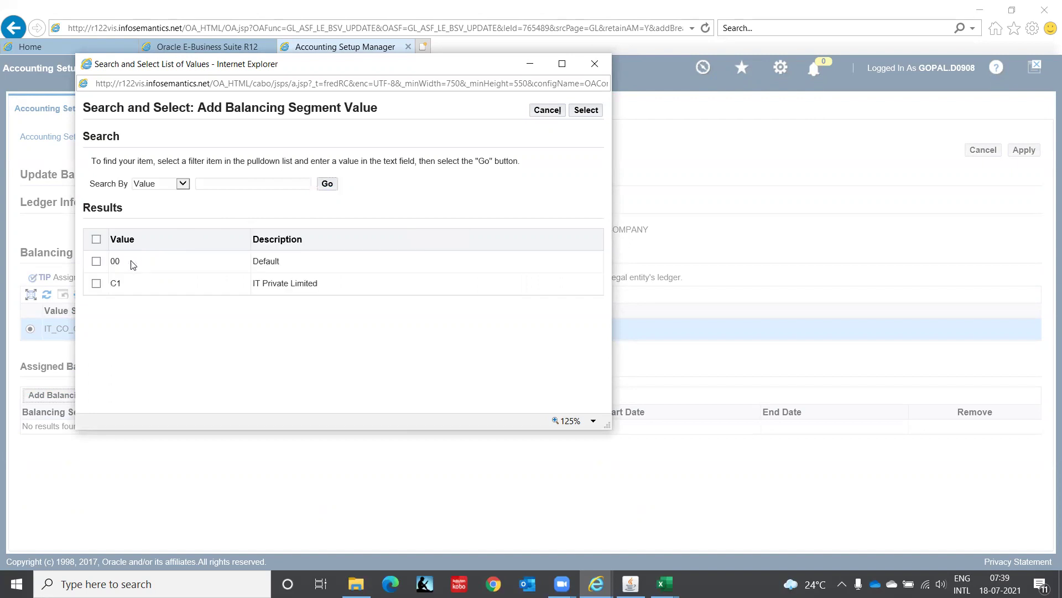
pyautogui.click(96, 283)
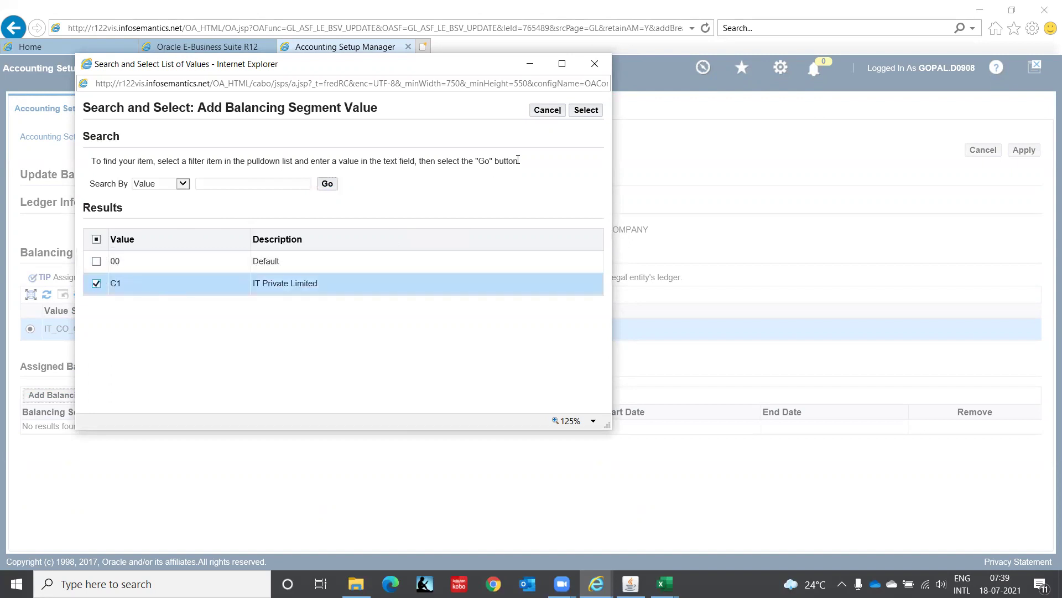
pyautogui.click(580, 115)
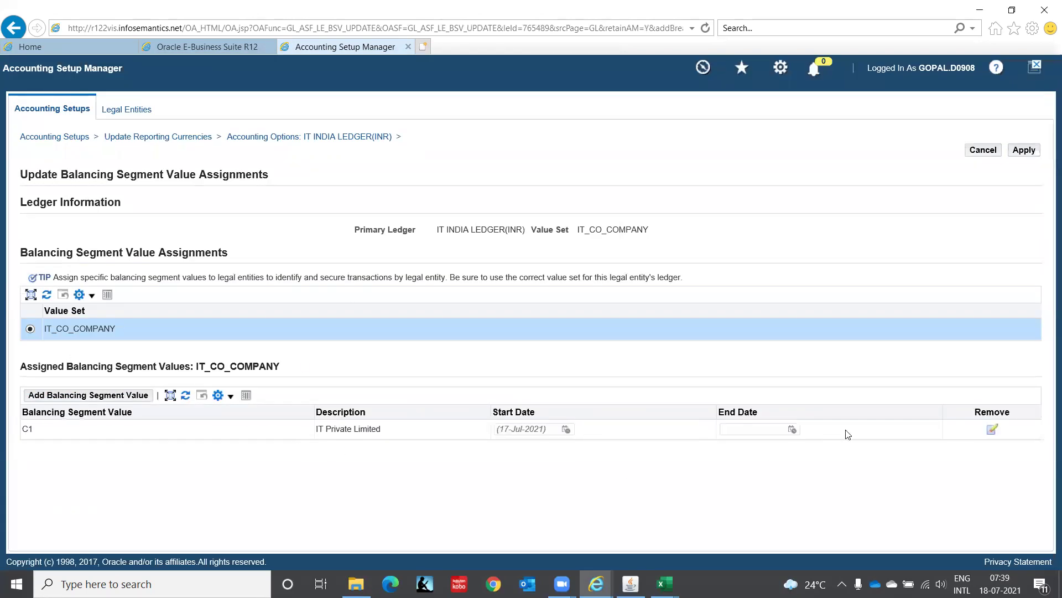
pyautogui.click(1030, 152)
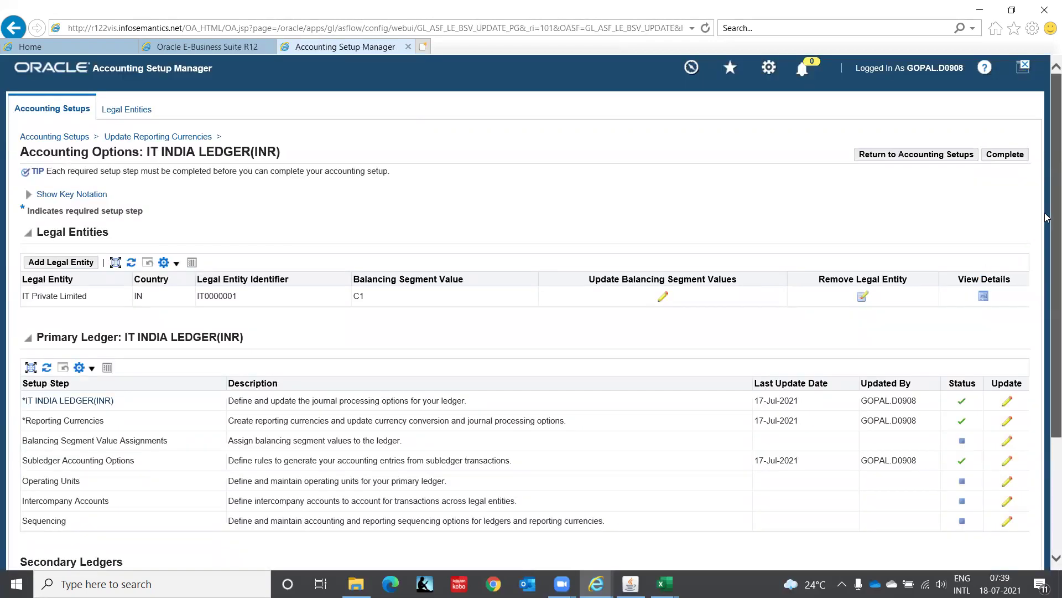
# Mark Balancing Segment Value Assignments complete on IT INDIA LEDGER(INR)'s Accounting Options.
pyautogui.scroll(-3, 1046, 217)
pyautogui.click(1007, 281)
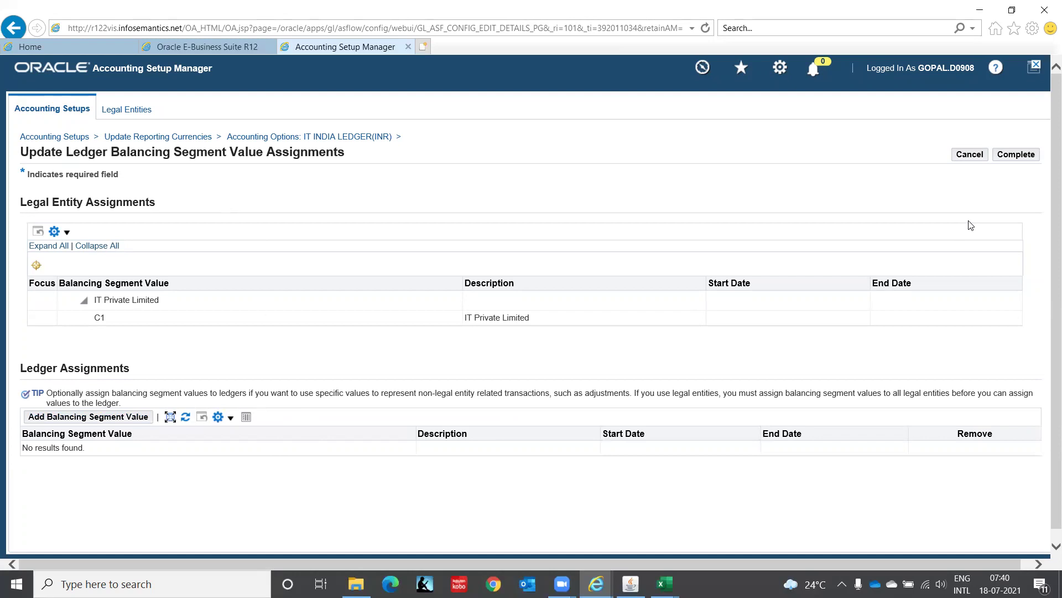
pyautogui.click(1025, 159)
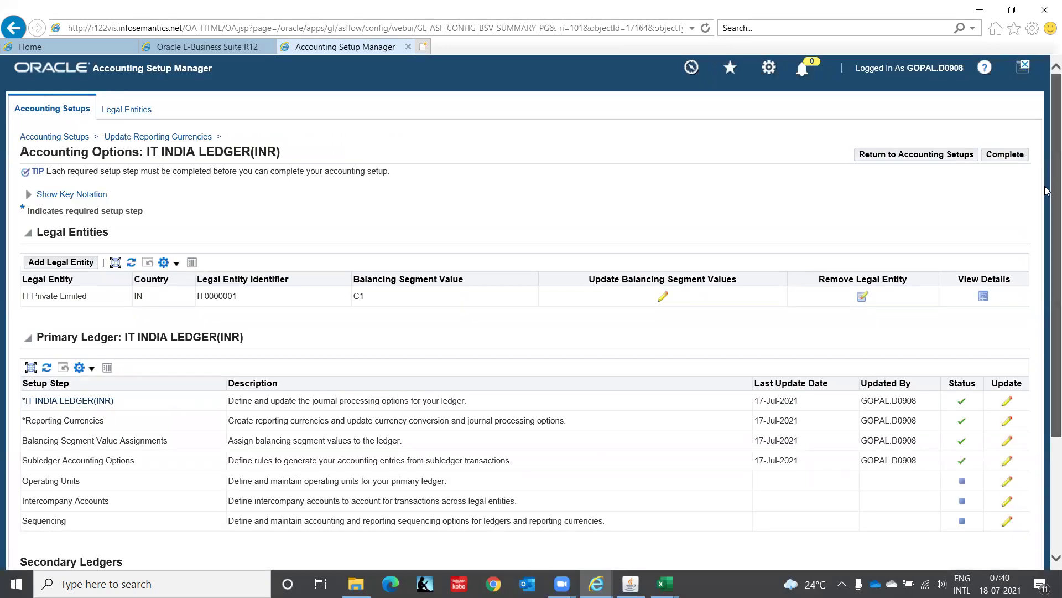
pyautogui.scroll(-3, 1046, 190)
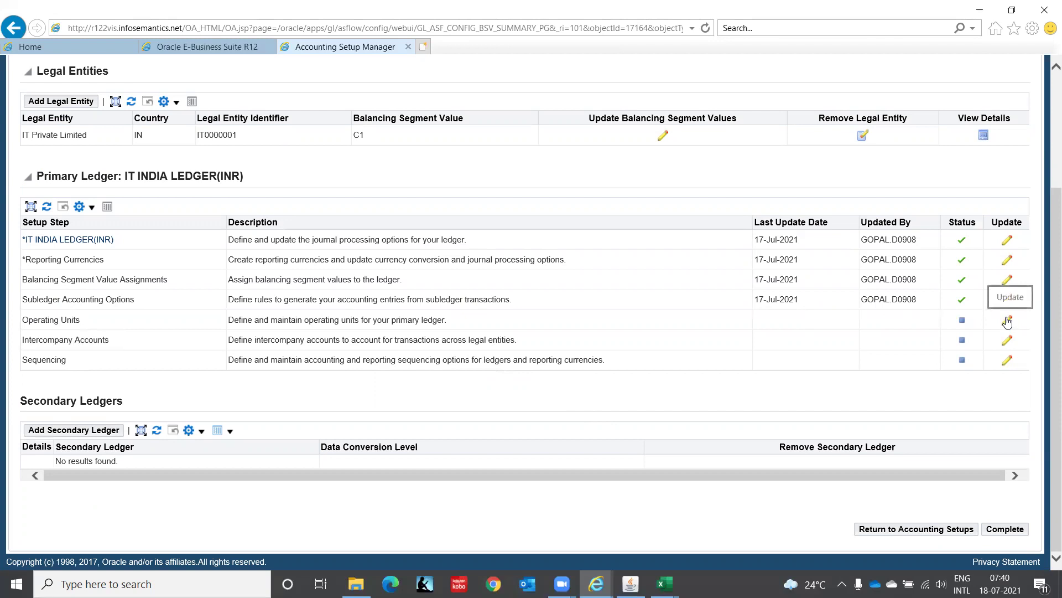
# Go to the Operating Units step and start adding a new operating unit.
pyautogui.click(1008, 321)
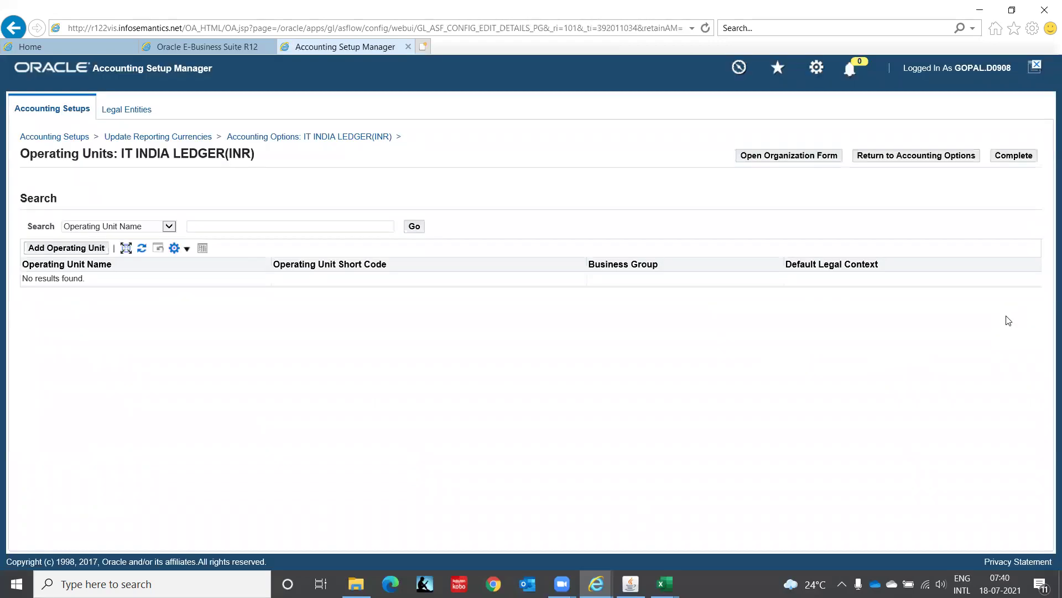
pyautogui.click(77, 250)
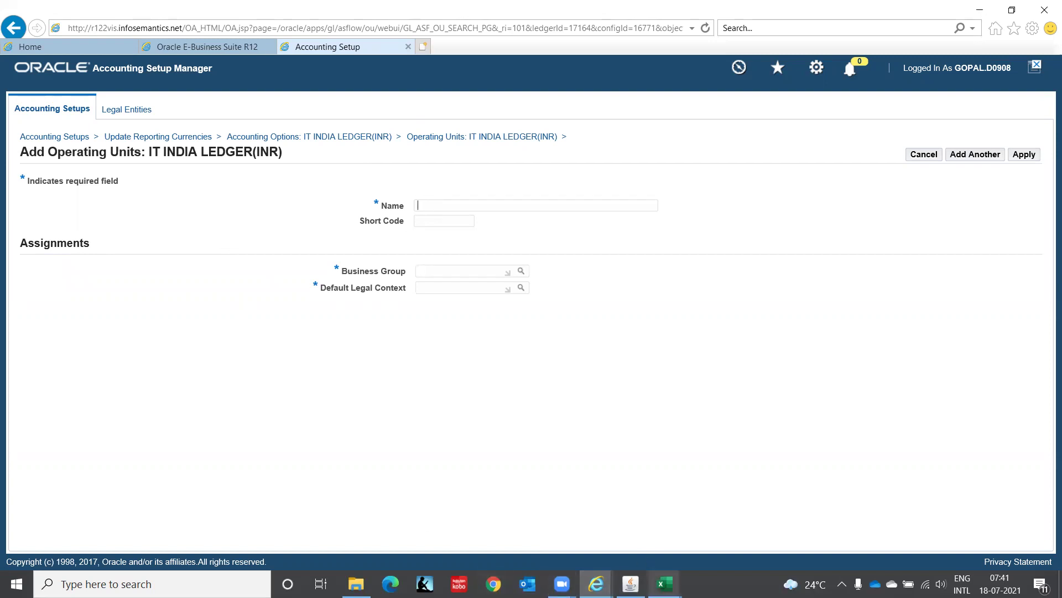
# Enter 'IT Private Limited(OU)' as the operating unit name and 'ITPL(OU)' as its short code.
pyautogui.moveTo(665, 583)
pyautogui.write('IT')
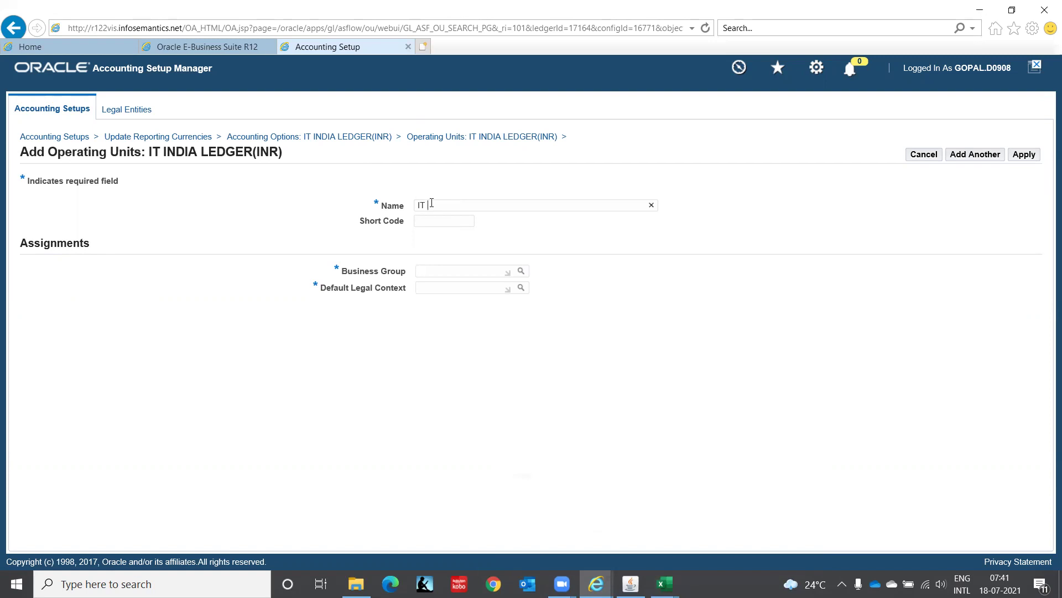
pyautogui.write(' Private Limit')
pyautogui.write('ed')
pyautogui.write('(OU)')
pyautogui.write('ITPL')
pyautogui.write('(OU)')
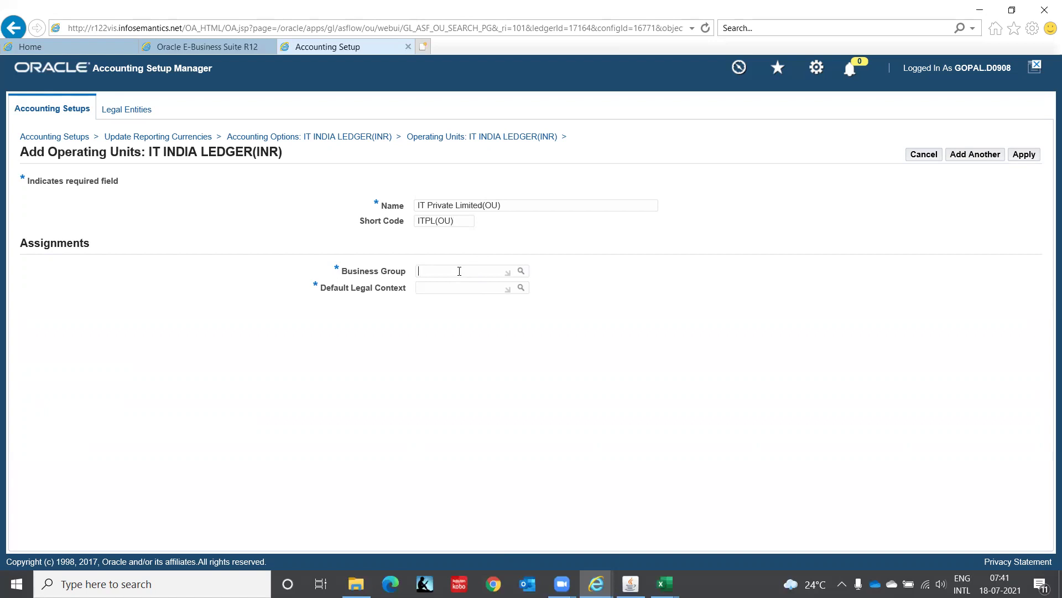
# Set the operating unit's business group to IT Corporation(India).
pyautogui.click(459, 271)
pyautogui.write('IT Cor')
pyautogui.press('Tab')
# Choose IT Private Limited as the default legal context and apply the new operating unit.
pyautogui.click(423, 285)
pyautogui.write('T INDI')
pyautogui.press('Tab')
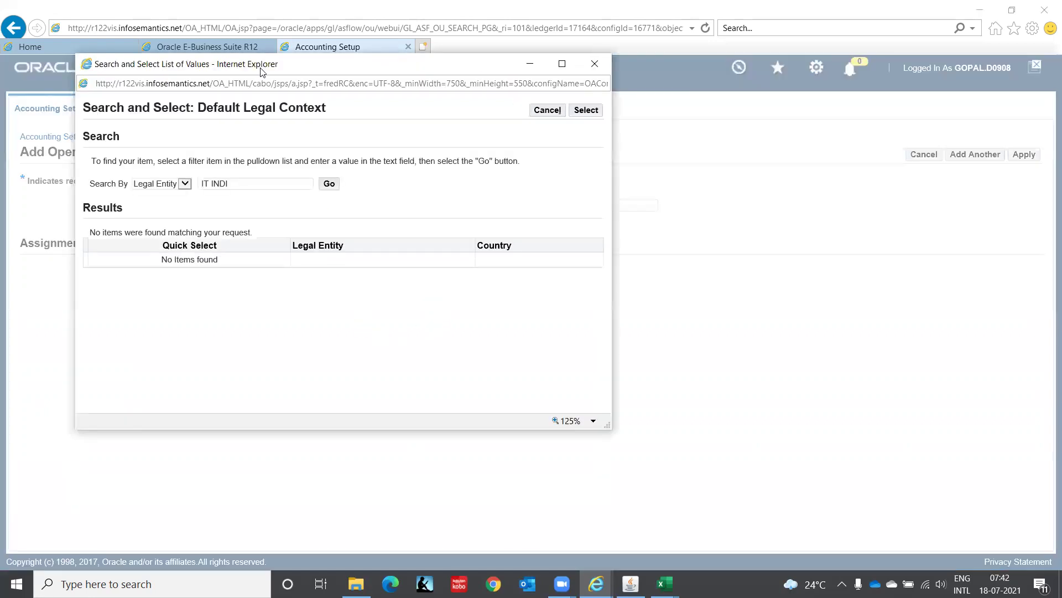
pyautogui.click(242, 184)
pyautogui.press('BackSpace')
pyautogui.press('BackSpace')
pyautogui.press('BackSpace')
pyautogui.press('BackSpace')
pyautogui.write('Pri')
pyautogui.click(337, 188)
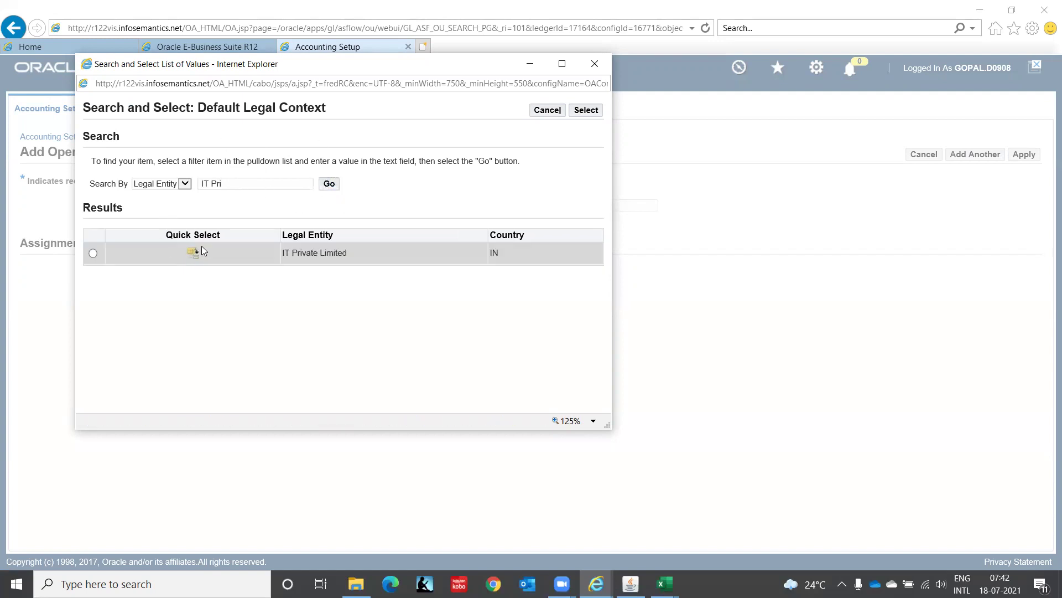
pyautogui.click(195, 254)
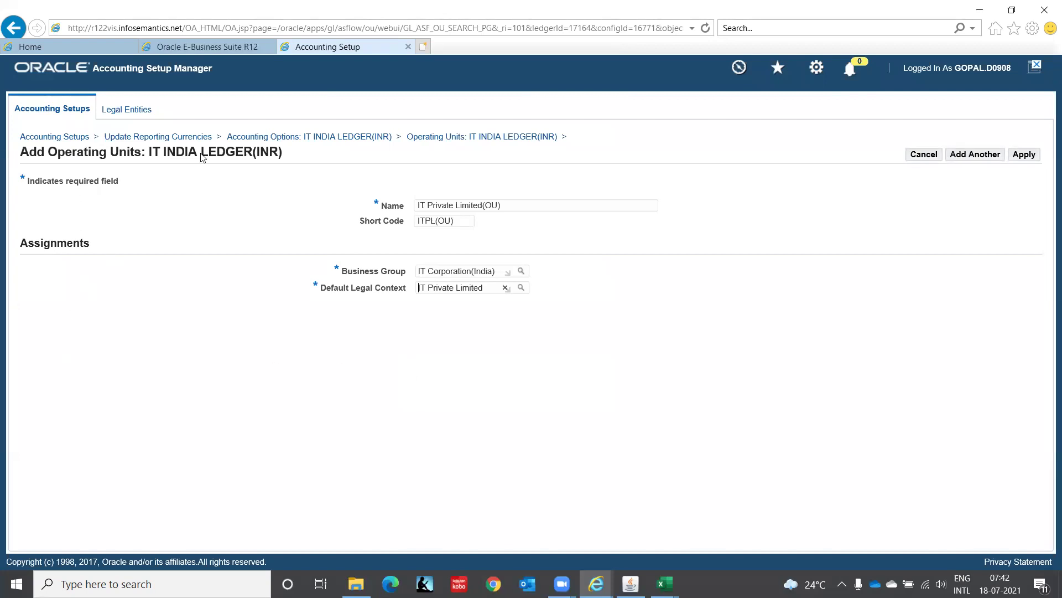
pyautogui.click(1024, 157)
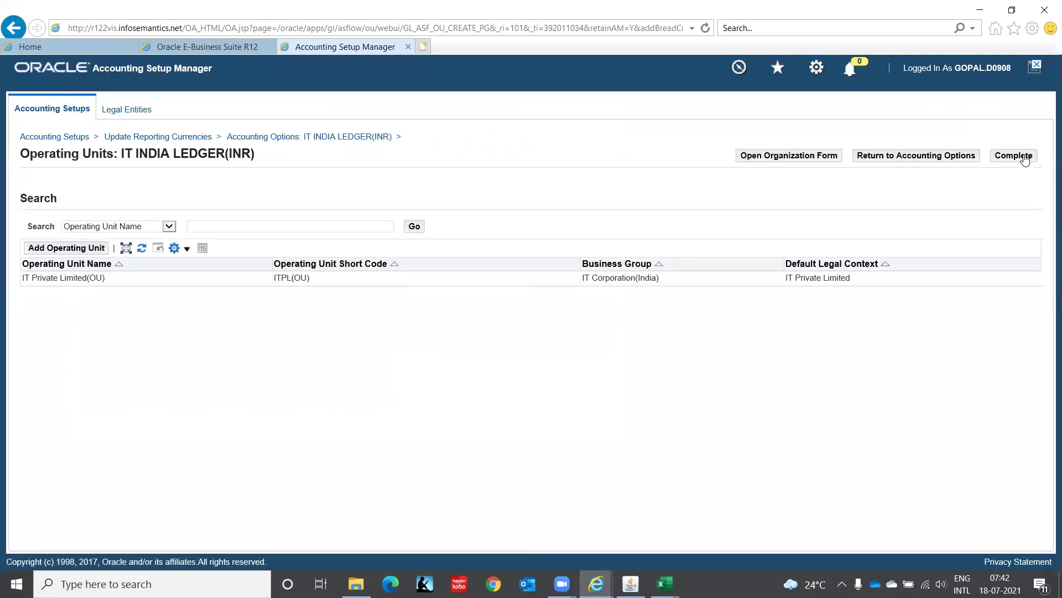
# Complete the Operating Units step, then set the Intercompany Accounts step status to Complete.
pyautogui.click(1019, 159)
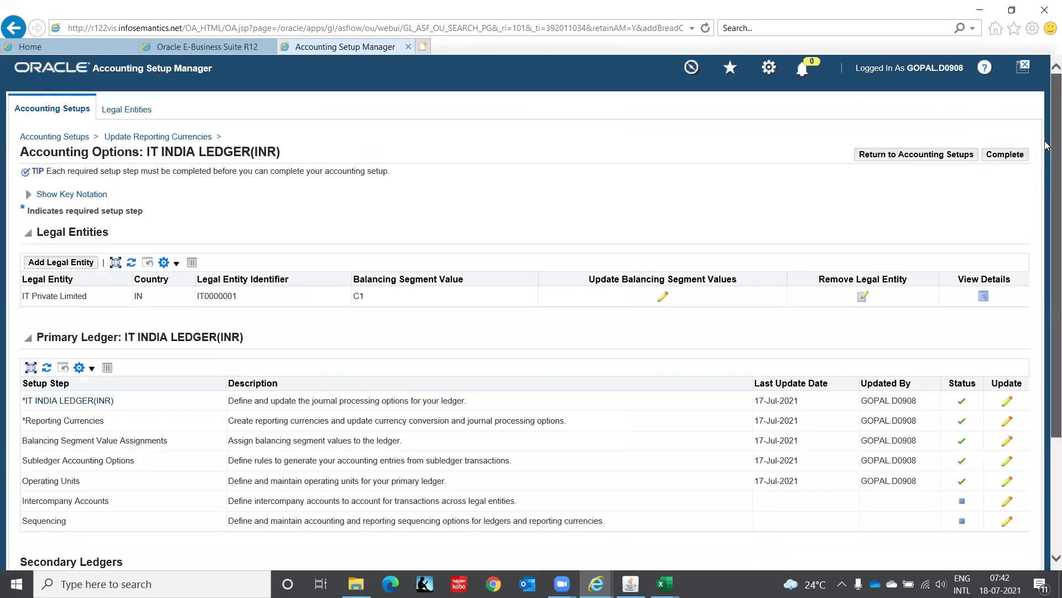
pyautogui.scroll(-3, 1047, 141)
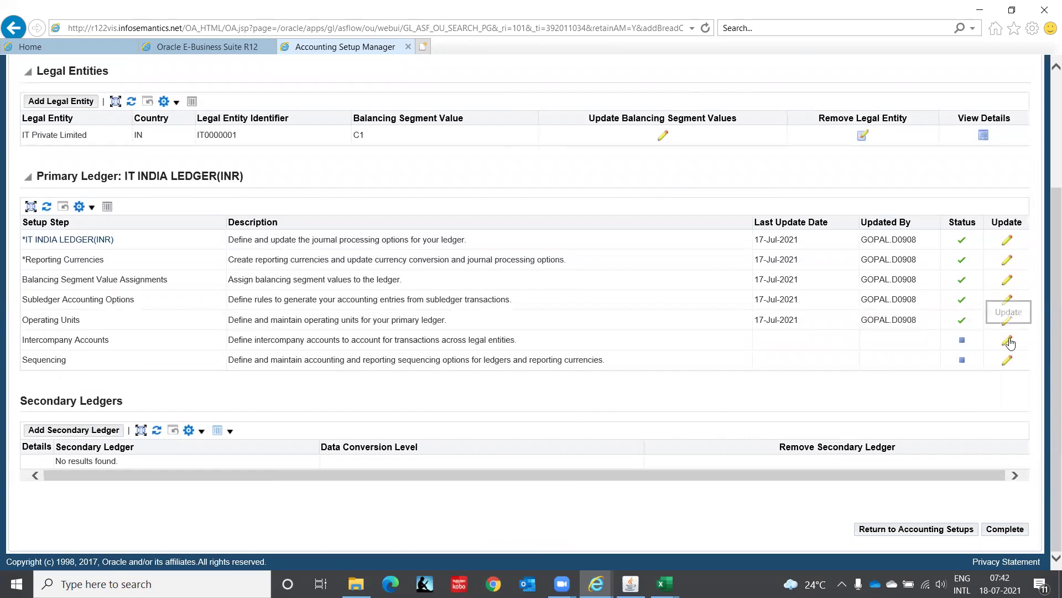
pyautogui.click(1009, 342)
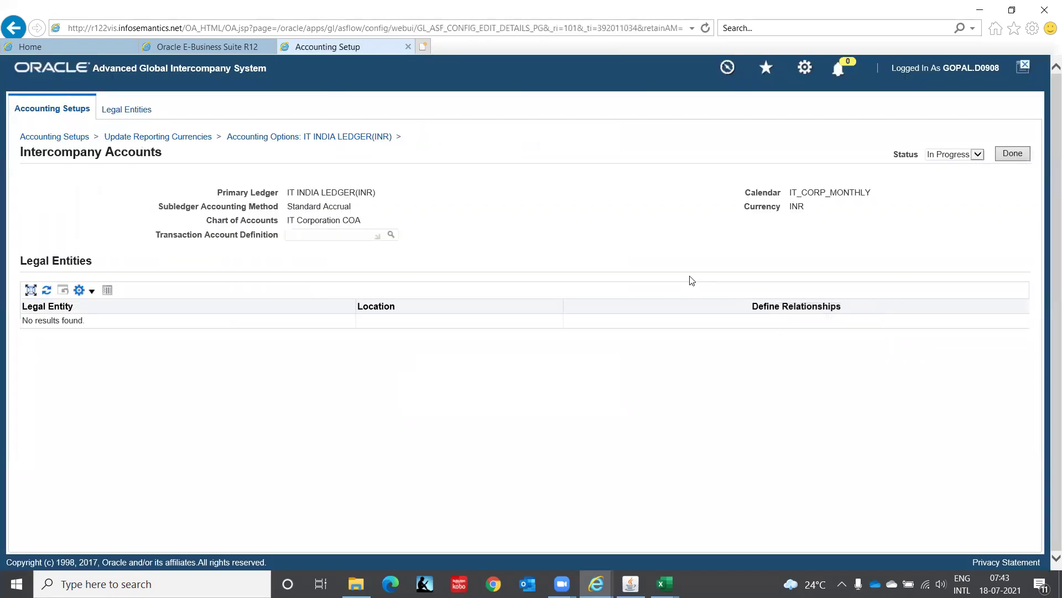
pyautogui.click(977, 156)
pyautogui.click(963, 145)
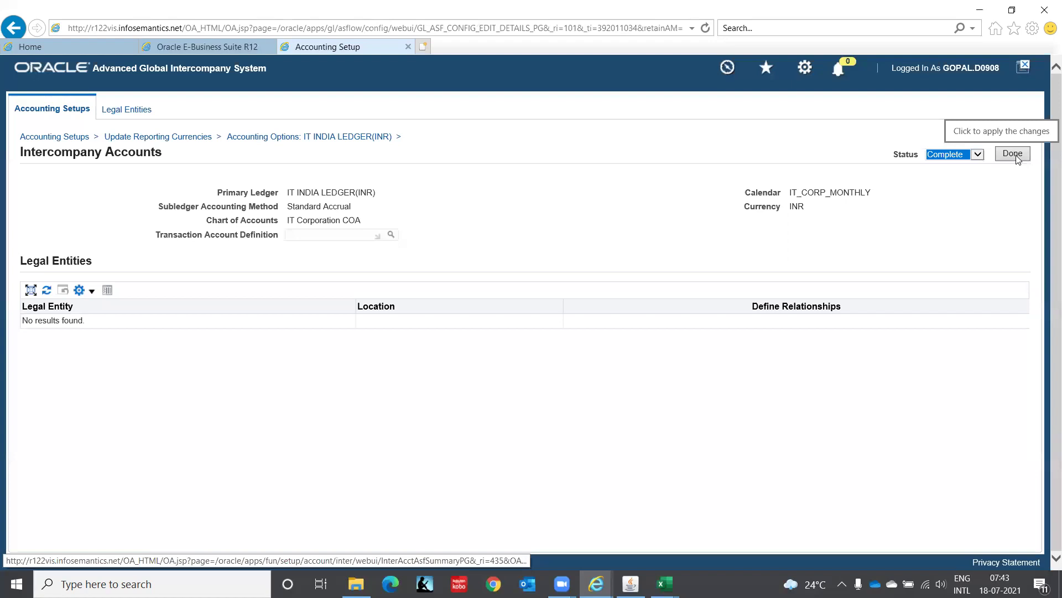
pyautogui.click(1014, 154)
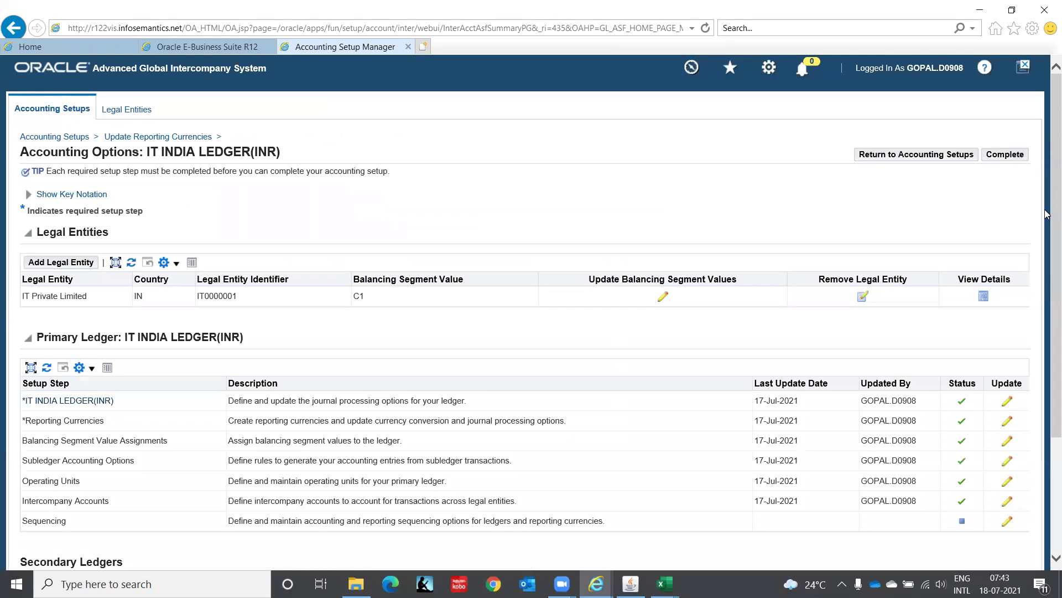
pyautogui.moveTo(1048, 222); pyautogui.dragTo(1023, 374)
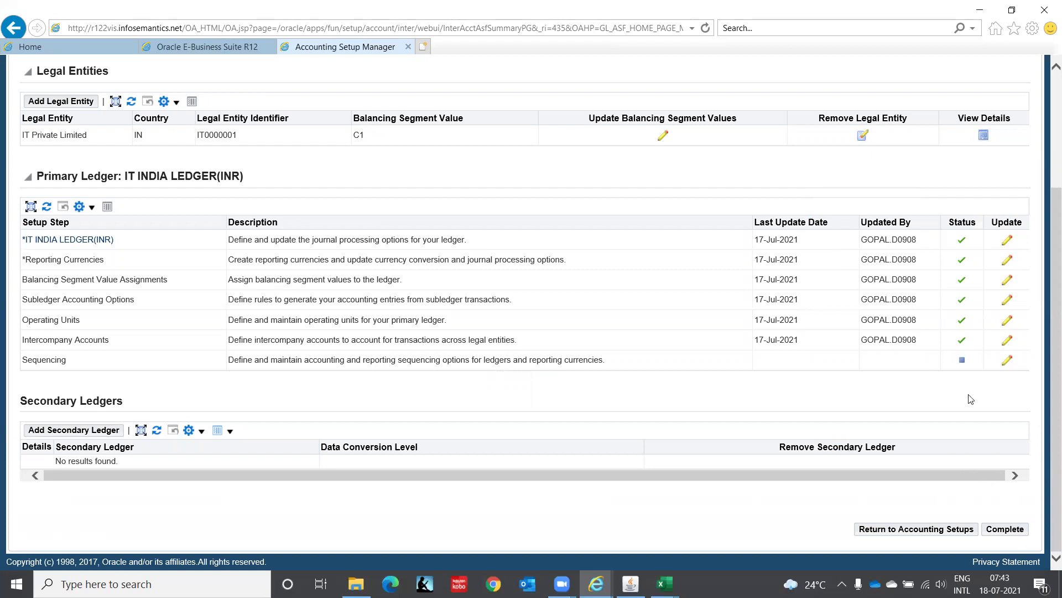
# Choose Complete as the Accounting Sequencing step status for IT INDIA LEDGER(INR).
pyautogui.click(1007, 361)
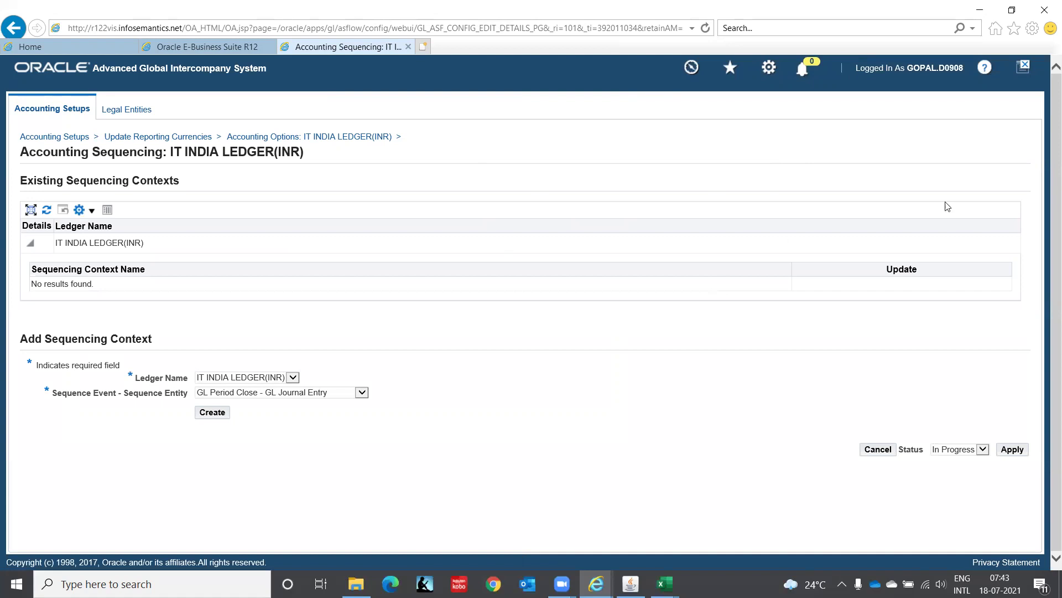
pyautogui.click(983, 450)
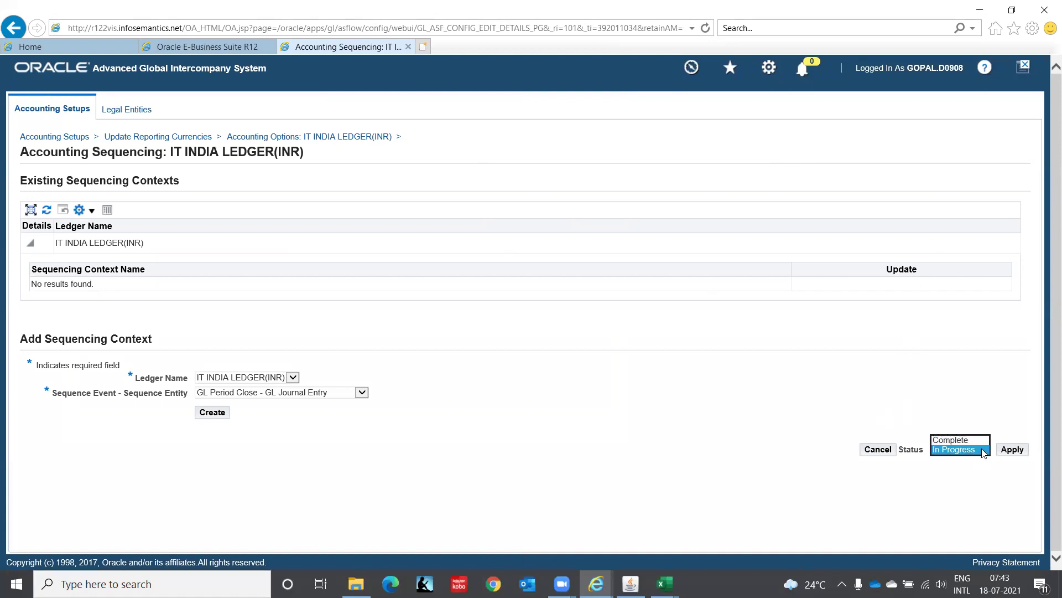
pyautogui.click(951, 440)
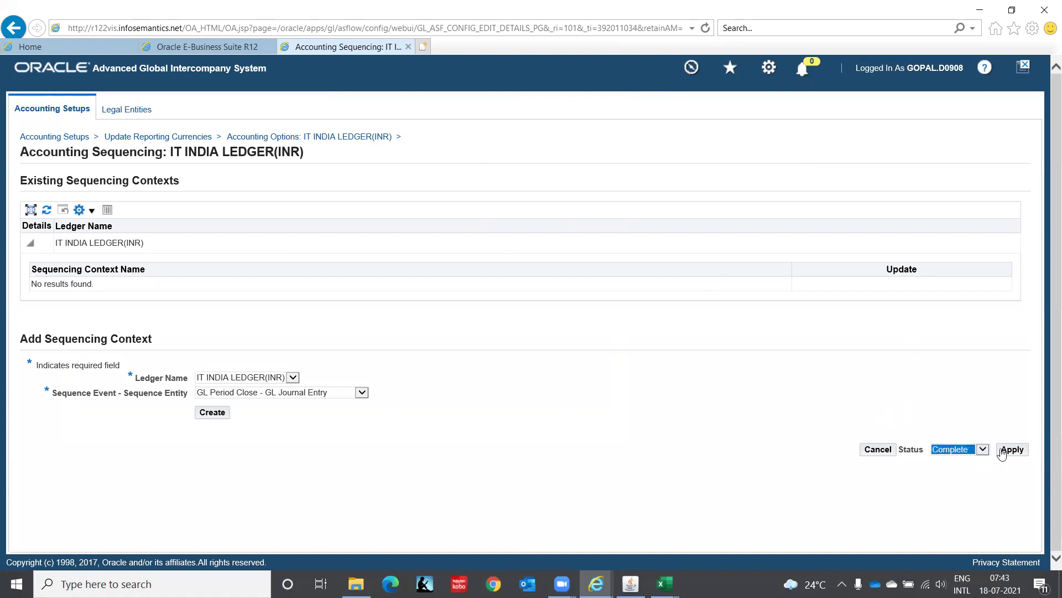